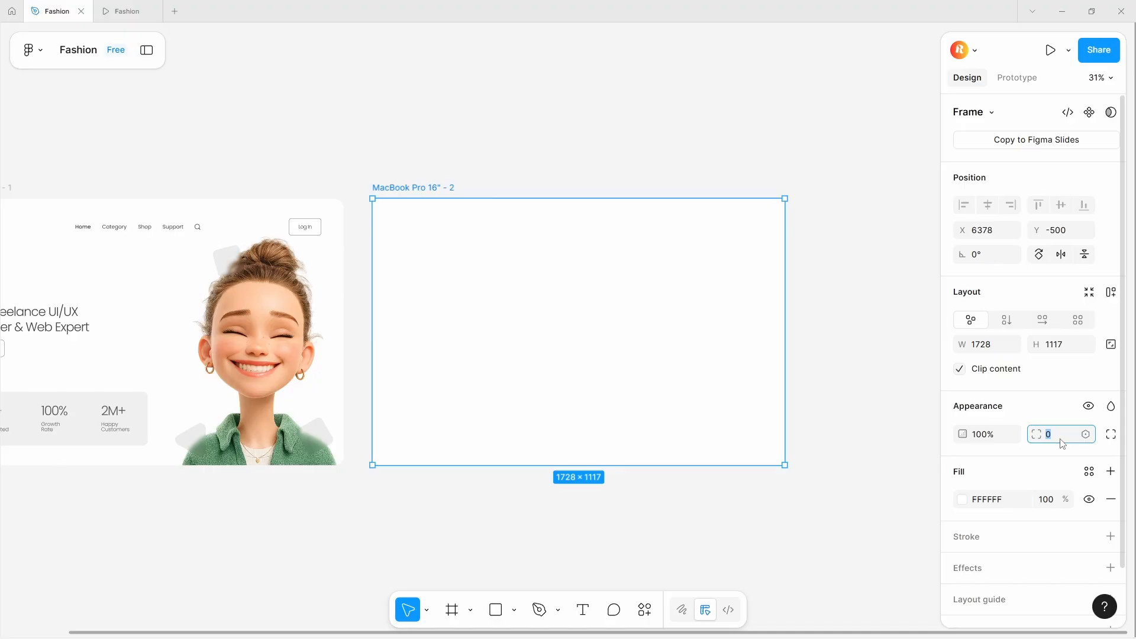
- Paste the character image into the second MacBook Pro 16" frame
{"action": "left_click", "coordinate": [824, 398]}
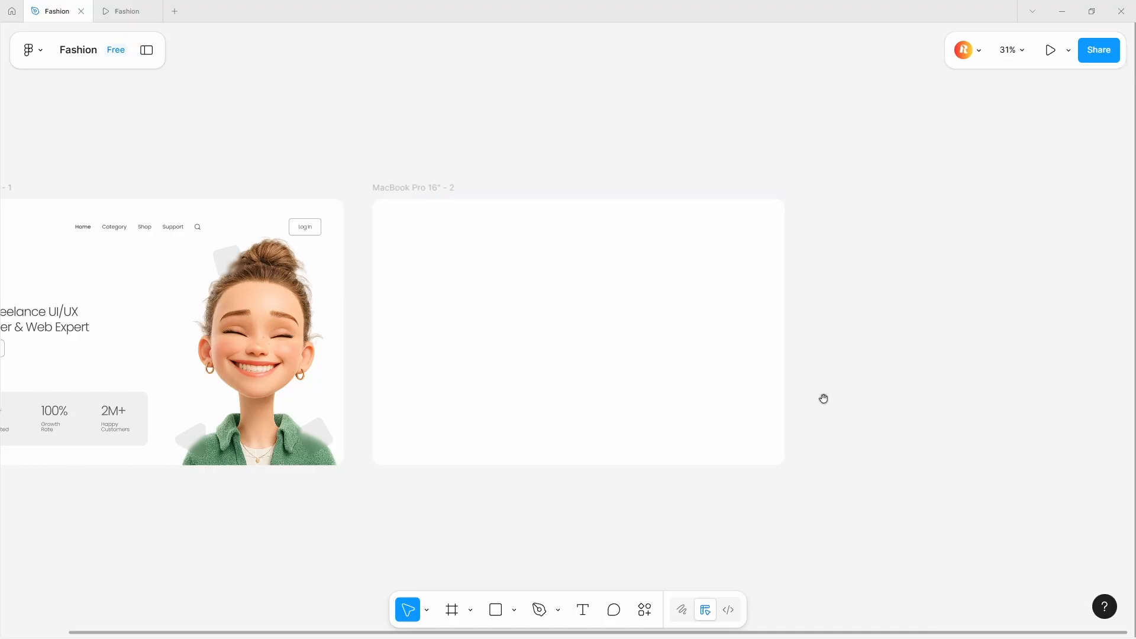
{"action": "left_click_drag", "start_coordinate": [824, 399], "coordinate": [913, 376]}
{"action": "left_click", "coordinate": [359, 348]}
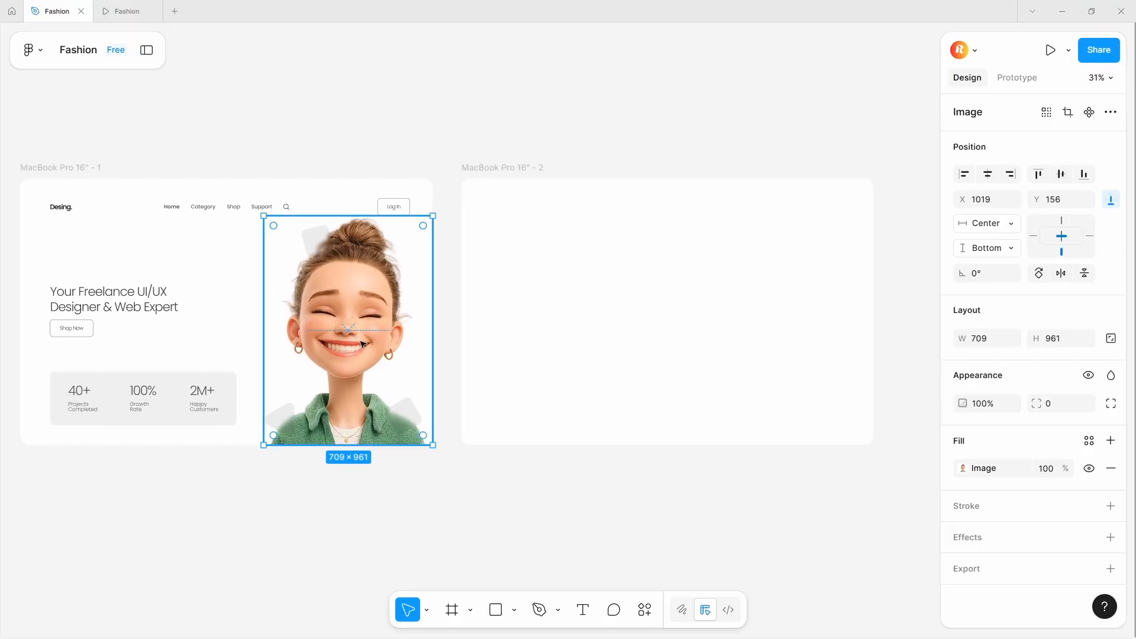
{"action": "left_click", "coordinate": [560, 358]}
{"action": "key", "text": "ctrl+v"}
{"action": "left_click", "coordinate": [647, 148]}
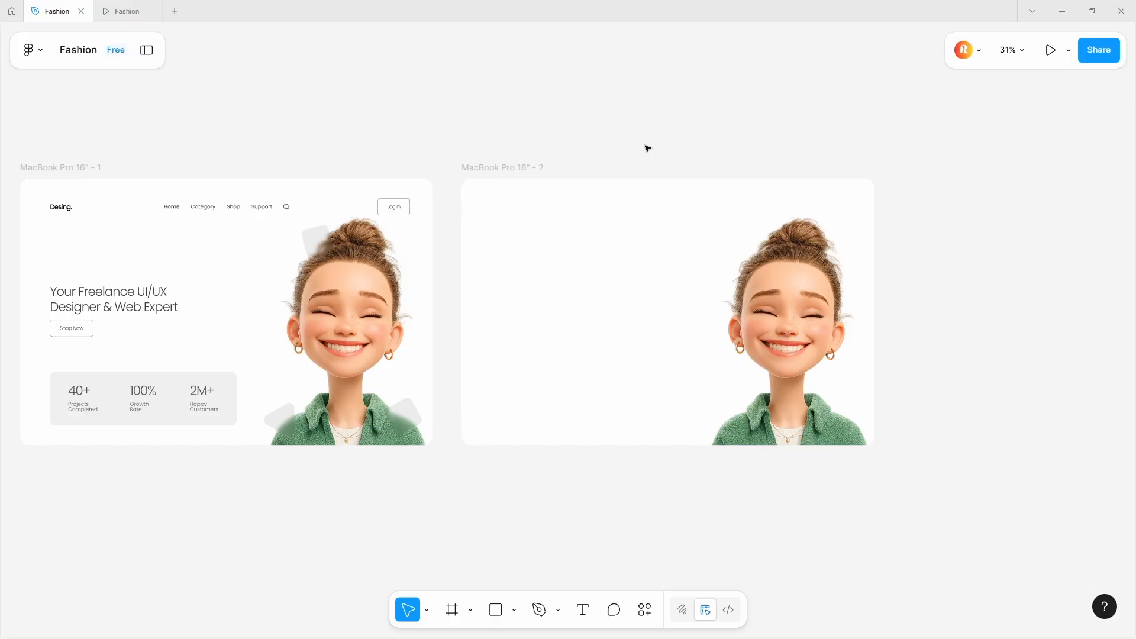
- Switch to the browser and examine the reference character pin on Pinterest
{"action": "key", "text": "alt+Tab"}
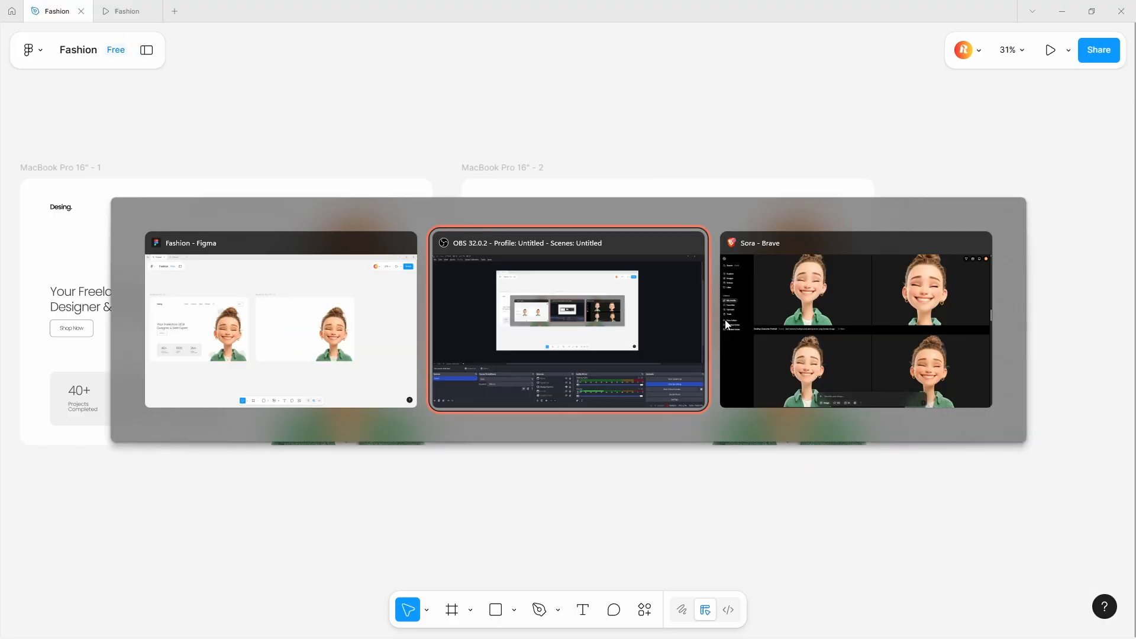
{"action": "left_click", "coordinate": [726, 324]}
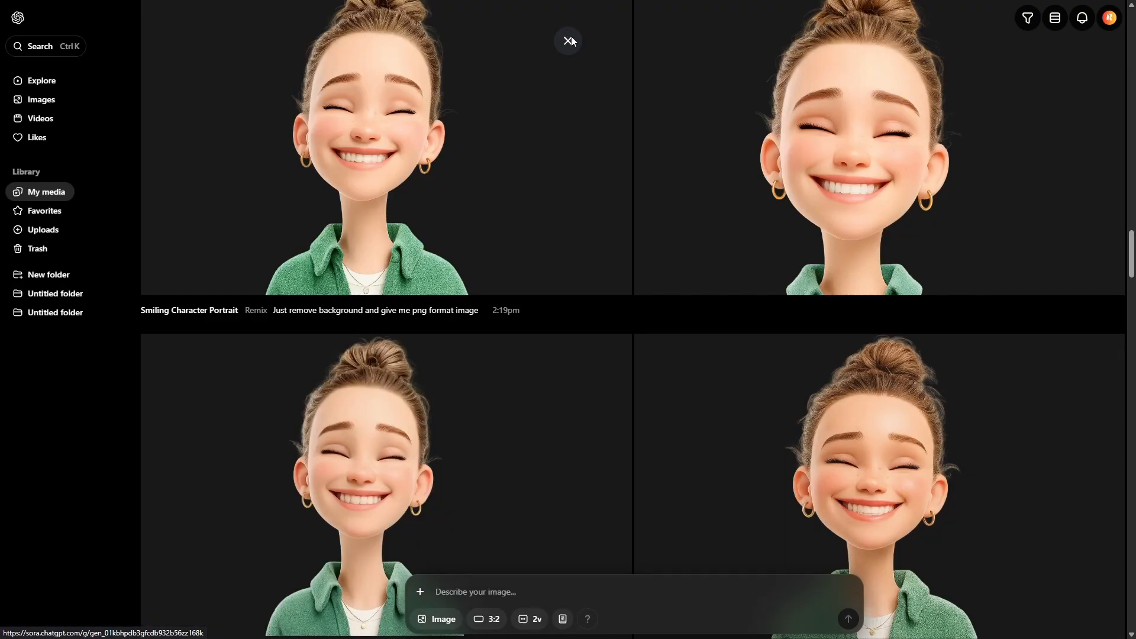
{"action": "key", "text": "F11"}
{"action": "left_click", "coordinate": [191, 7]}
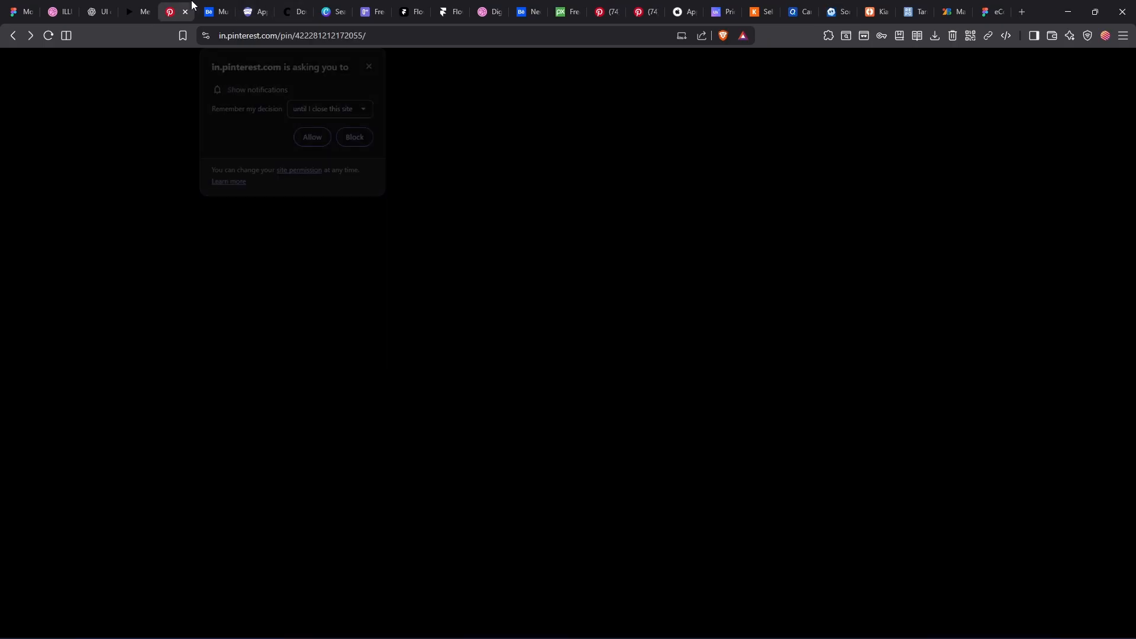
{"action": "left_click", "coordinate": [356, 138]}
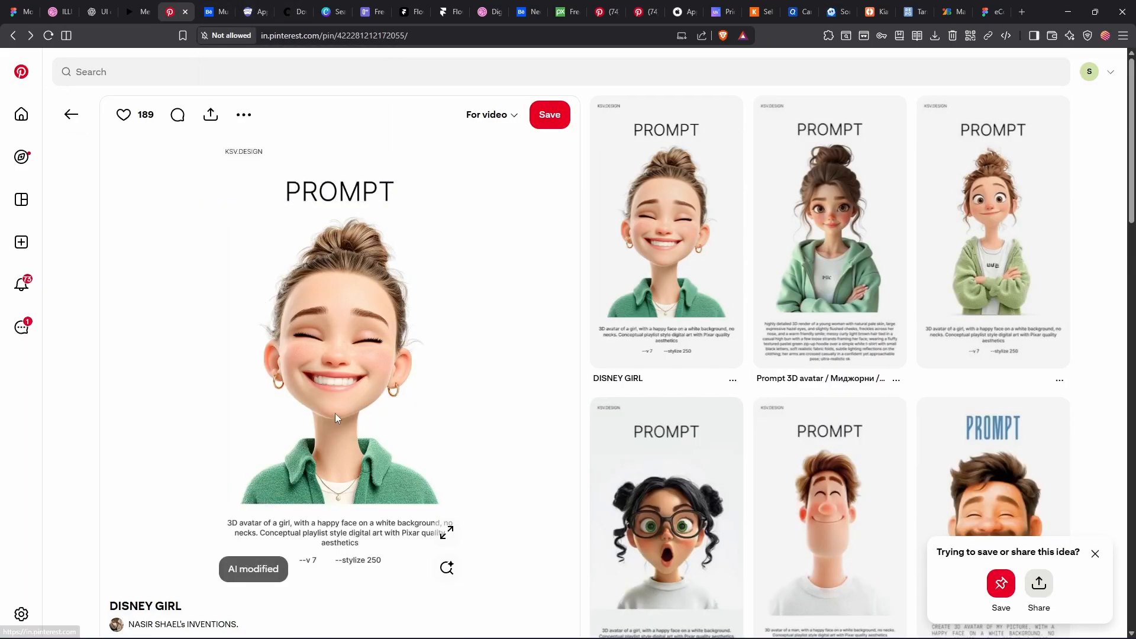
{"action": "scroll", "coordinate": [353, 302], "scroll_direction": "down", "scroll_amount": 2}
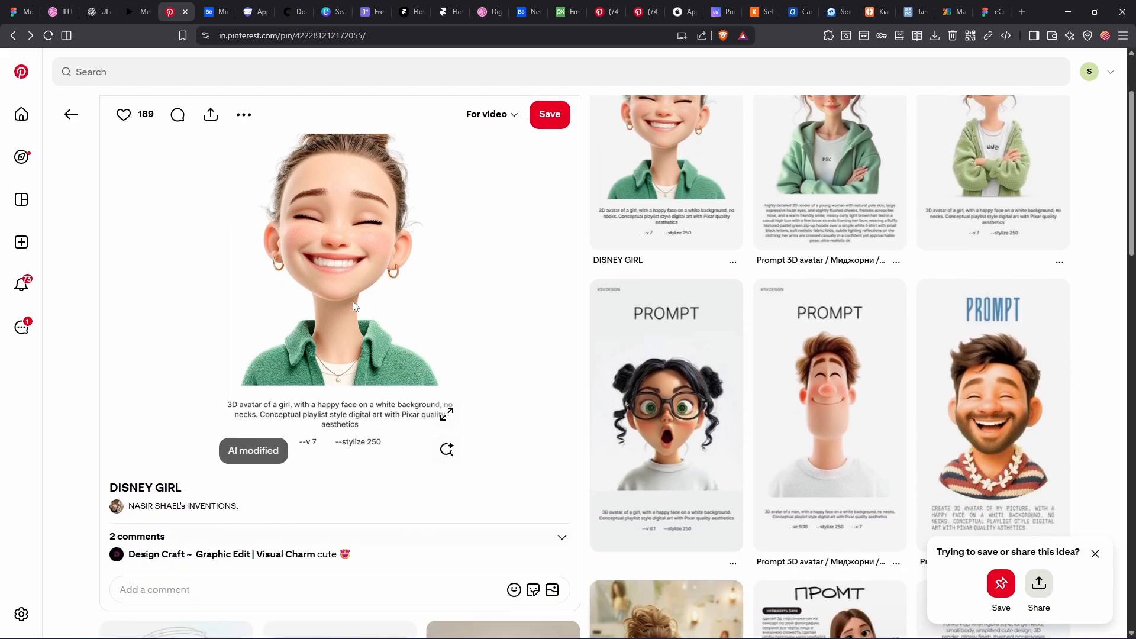
{"action": "scroll", "coordinate": [354, 302], "scroll_direction": "up", "scroll_amount": 2}
{"action": "scroll", "coordinate": [355, 300], "scroll_direction": "down", "scroll_amount": 2}
{"action": "scroll", "coordinate": [300, 301], "scroll_direction": "up", "scroll_amount": 2}
{"action": "right_click", "coordinate": [320, 292]}
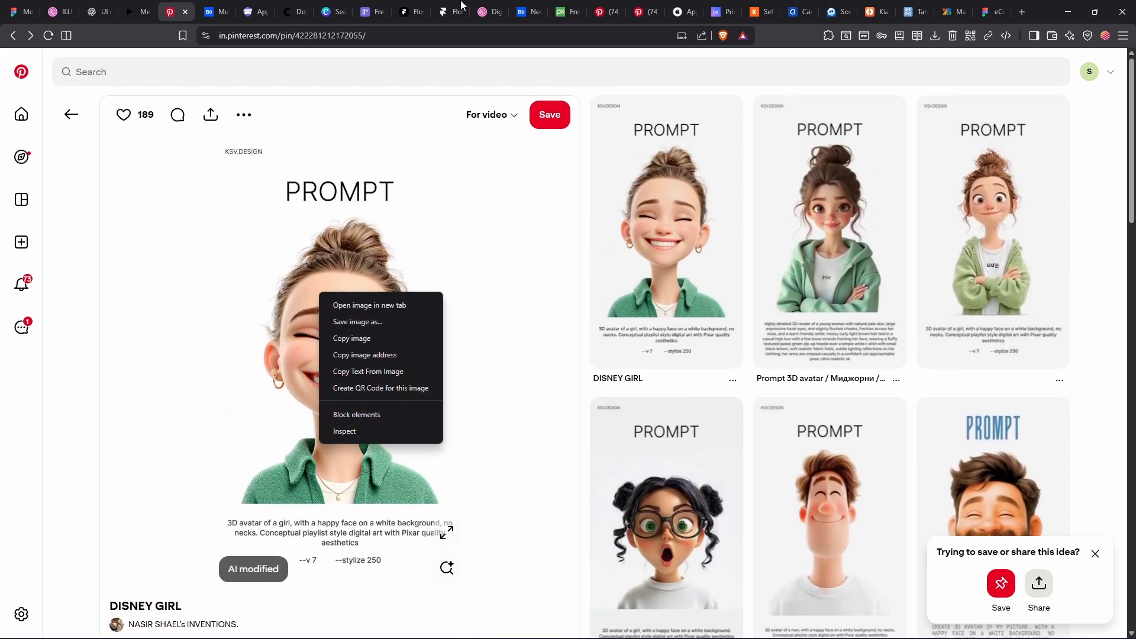
- Open the background-removed character image in the Sora library and review its remix prompt
{"action": "left_click", "coordinate": [833, 11]}
{"action": "scroll", "coordinate": [852, 407], "scroll_direction": "down", "scroll_amount": 2}
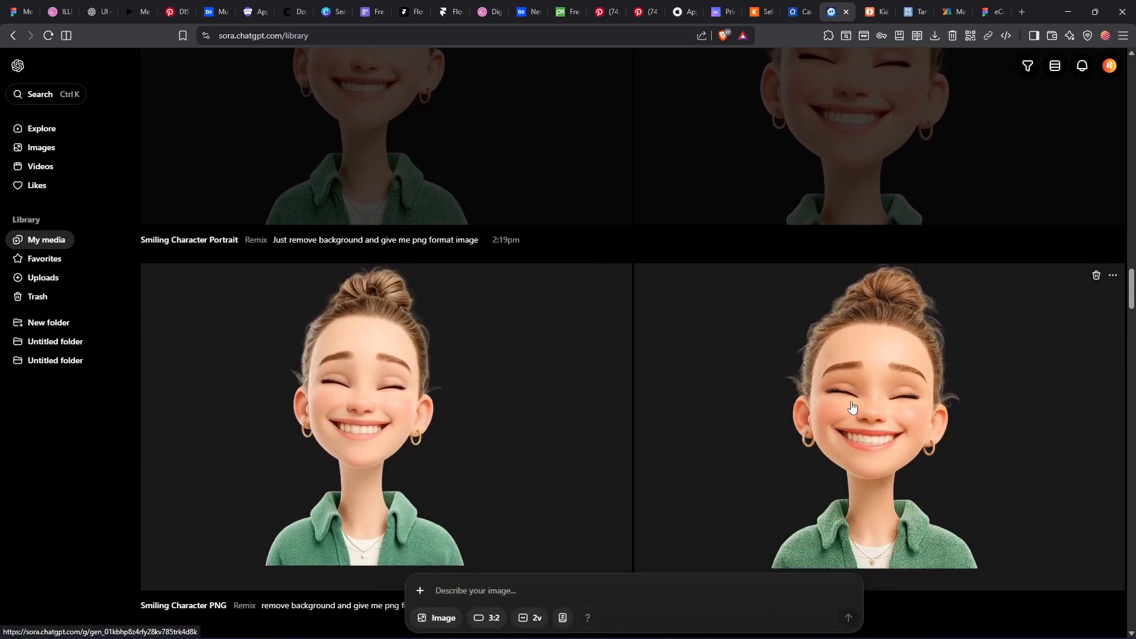
{"action": "left_click", "coordinate": [851, 407]}
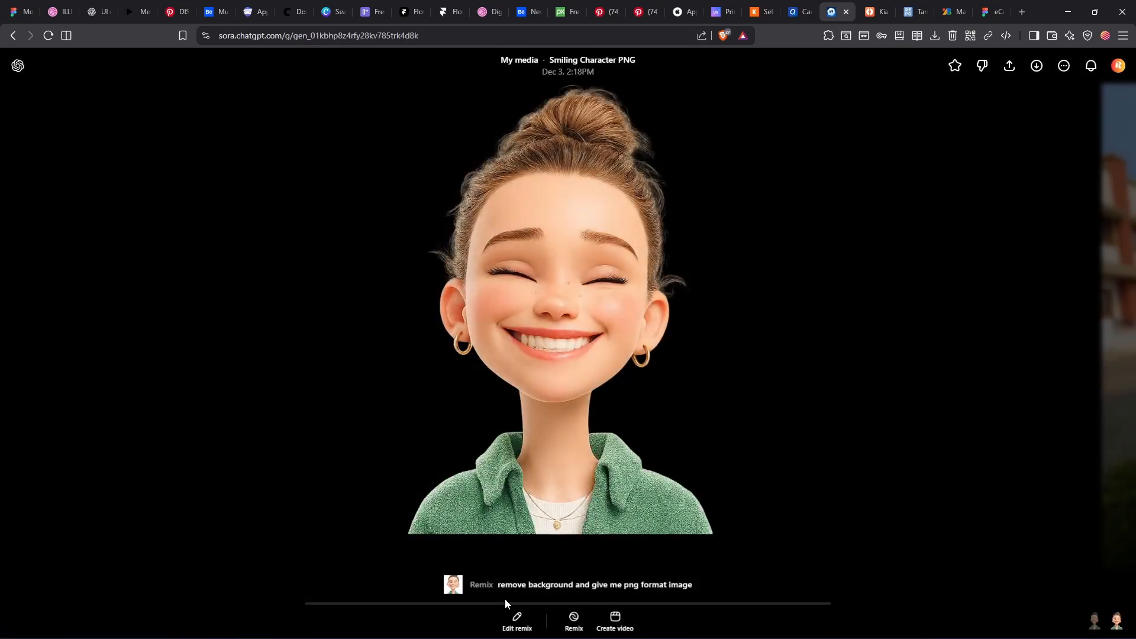
{"action": "left_click", "coordinate": [501, 588]}
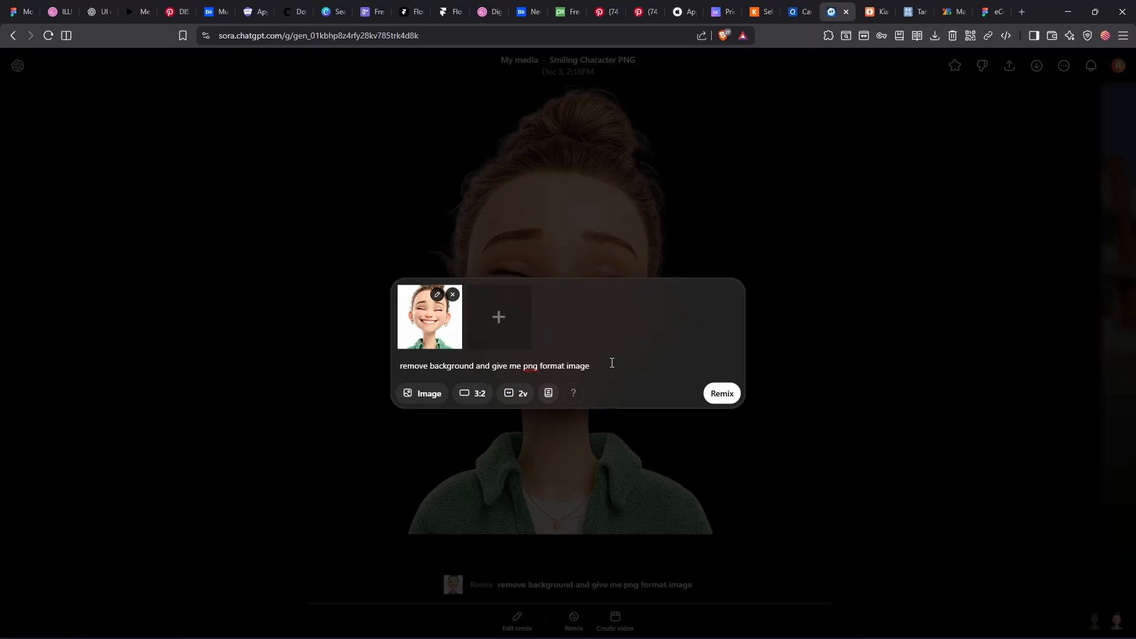
{"action": "left_click_drag", "start_coordinate": [612, 363], "coordinate": [436, 323]}
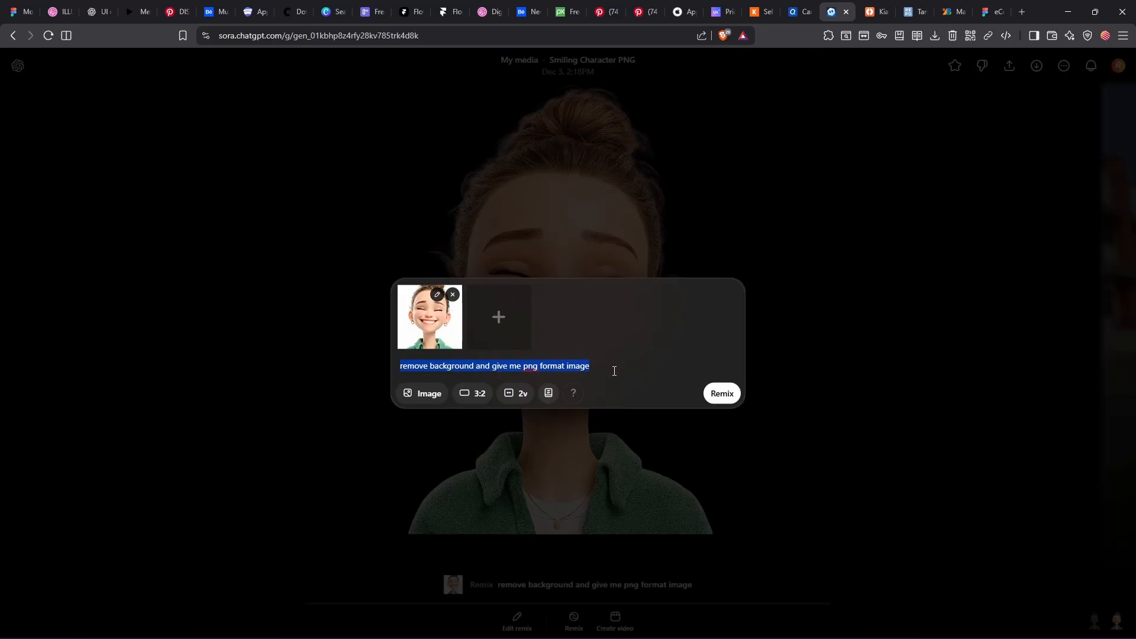
{"action": "left_click", "coordinate": [840, 305]}
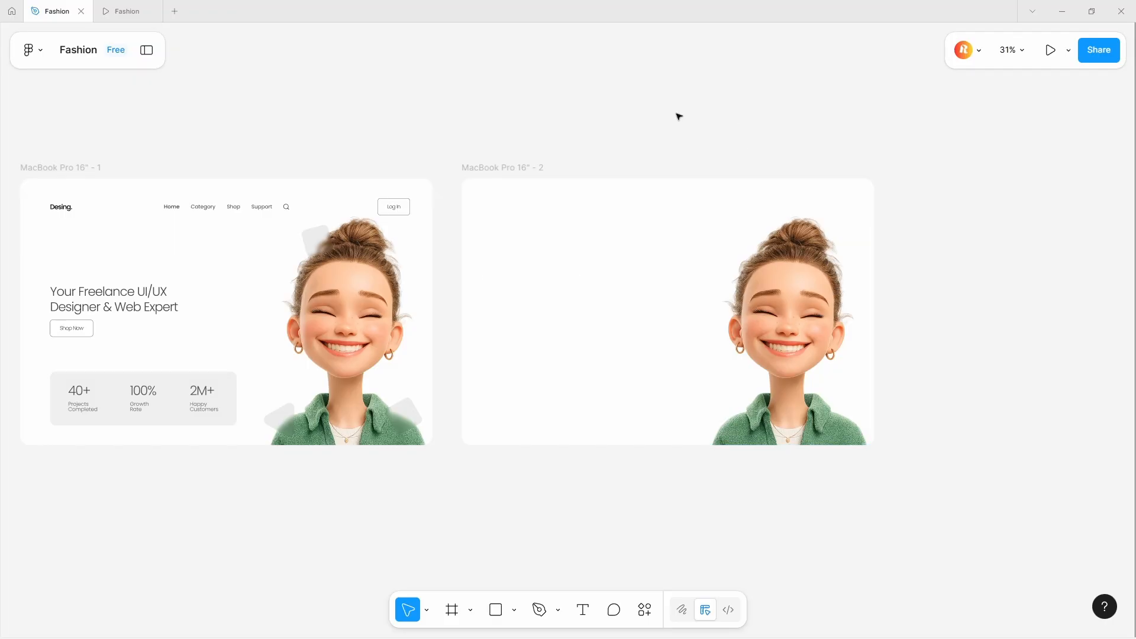
- Inspect the decorative rounded rectangles around the character in the first frame
{"action": "left_click", "coordinate": [317, 243]}
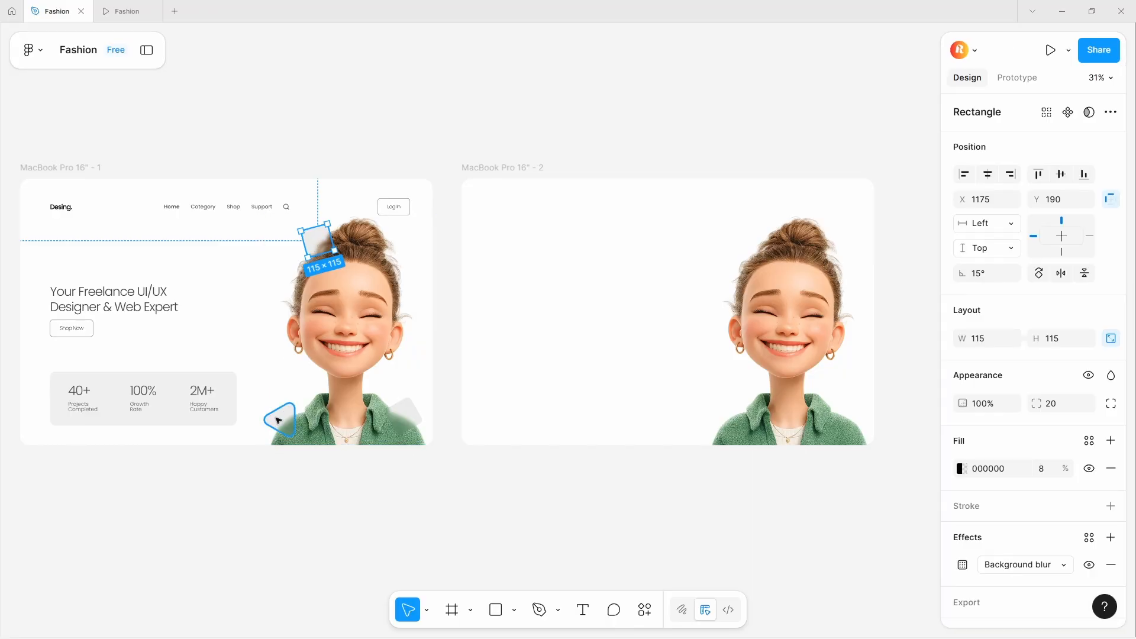
{"action": "left_click", "coordinate": [279, 418]}
{"action": "left_click", "coordinate": [406, 415]}
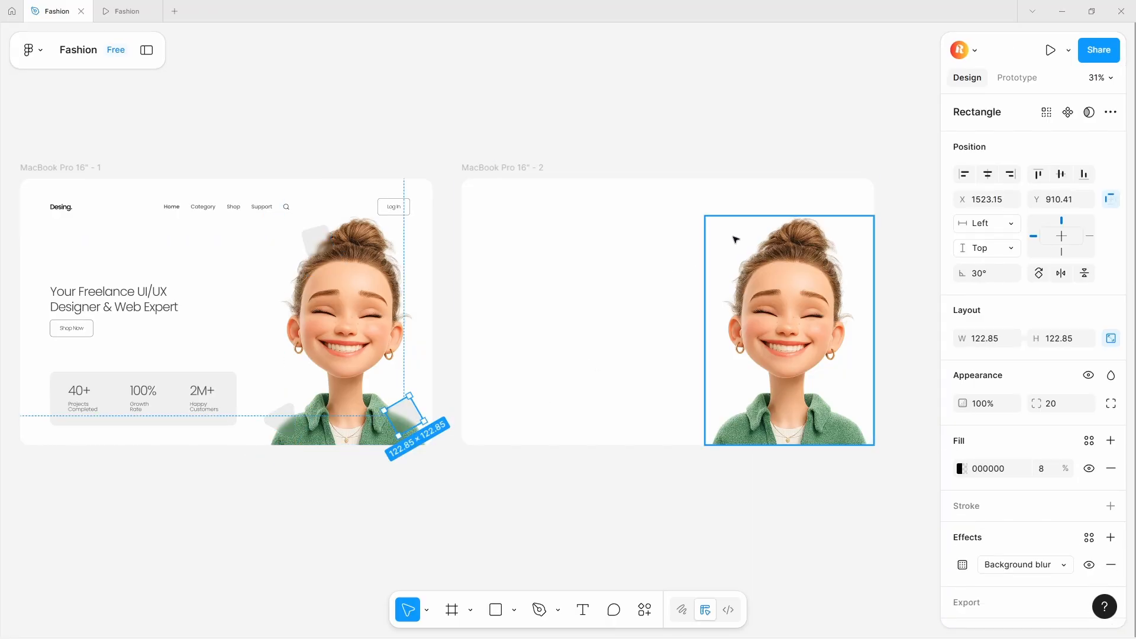
- Draw an 86 × 86 rectangle near the character's head in the second frame, rounded 18 and rotated -30°
{"action": "scroll", "coordinate": [736, 239], "scroll_direction": "up", "scroll_amount": 4}
{"action": "key", "text": "r"}
{"action": "scroll", "coordinate": [616, 243], "scroll_direction": "right", "scroll_amount": 2}
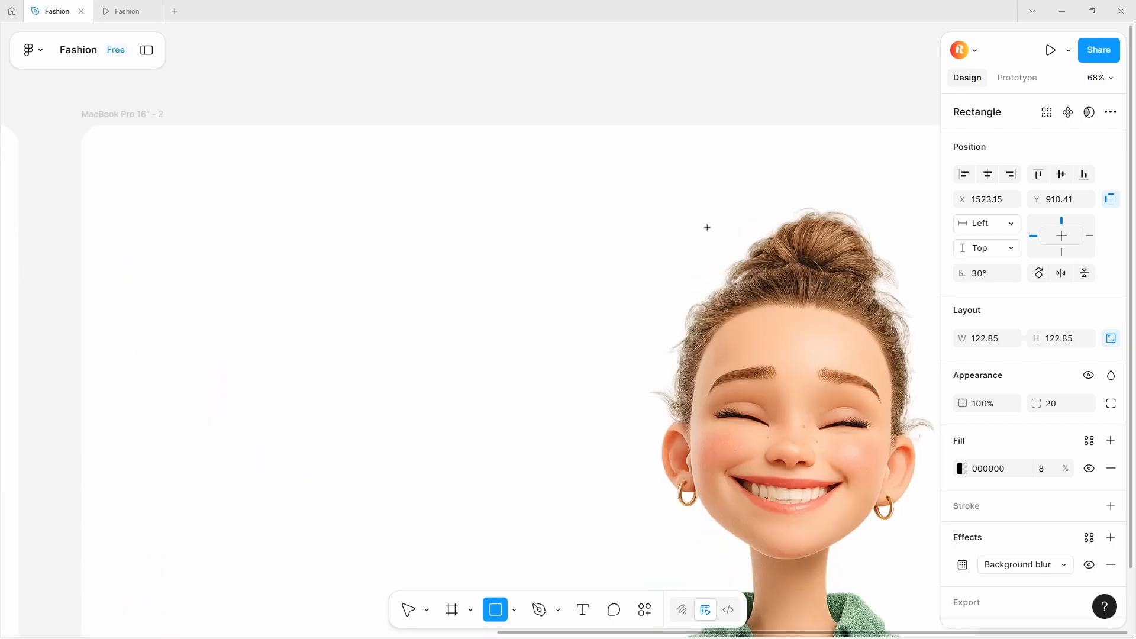
{"action": "left_click_drag", "start_coordinate": [669, 240], "coordinate": [715, 285]}
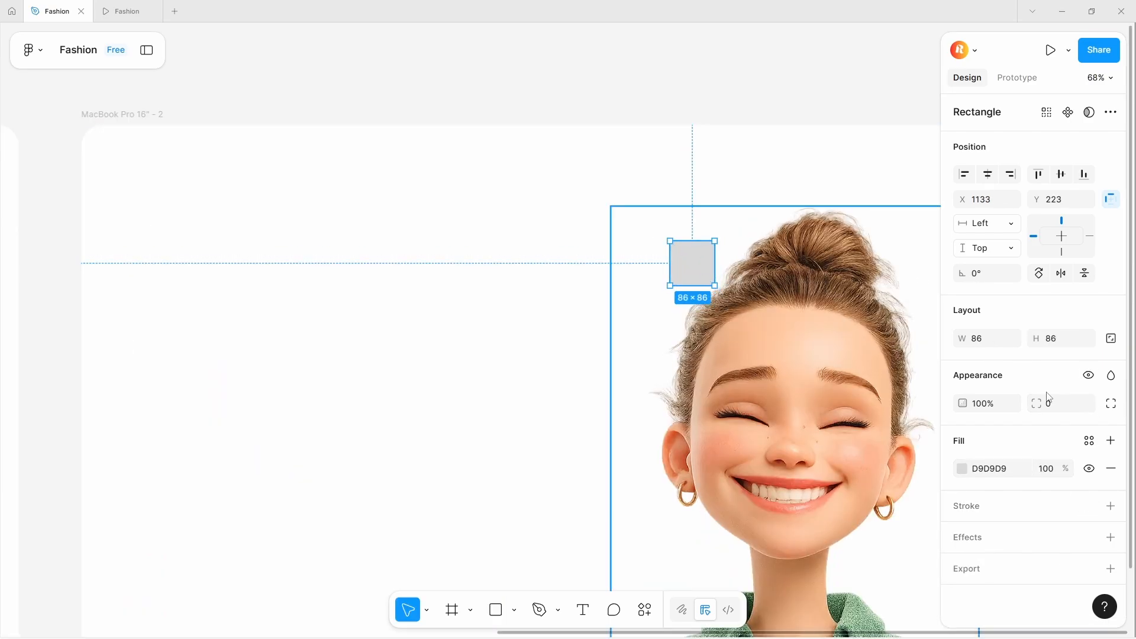
{"action": "left_click_drag", "start_coordinate": [1037, 403], "coordinate": [185, 404]}
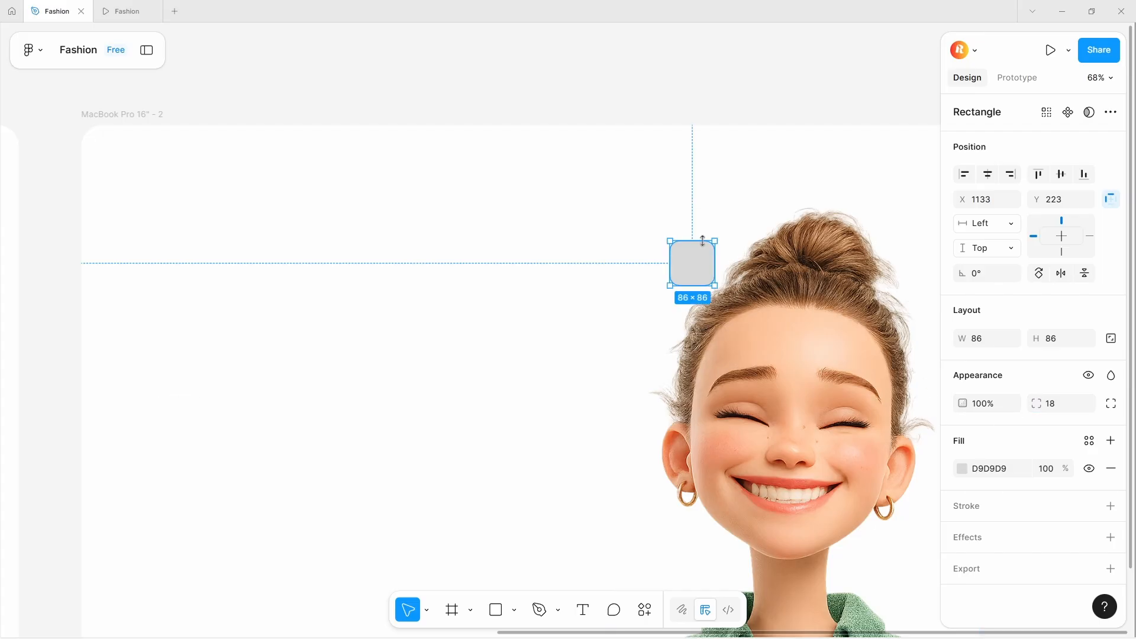
{"action": "left_click_drag", "start_coordinate": [718, 232], "coordinate": [727, 255]}
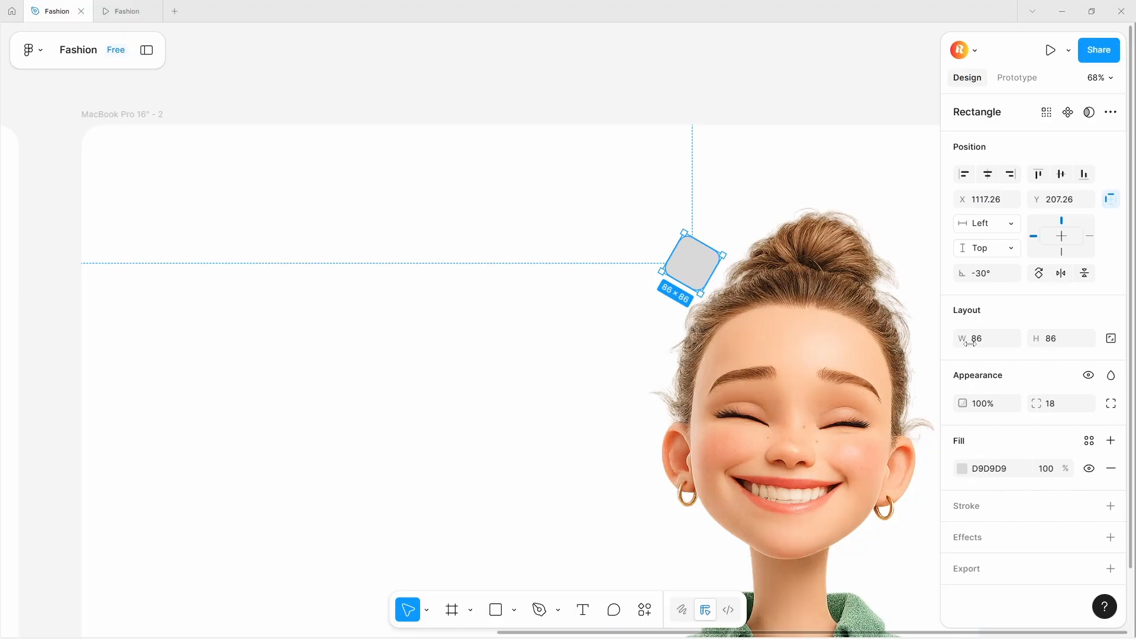
- Fill the rectangle black at 12% opacity and move it onto the top of the character's hair
{"action": "left_click", "coordinate": [962, 469]}
{"action": "left_click_drag", "start_coordinate": [860, 393], "coordinate": [768, 482]}
{"action": "left_click", "coordinate": [1046, 469]}
{"action": "type", "text": "10"}
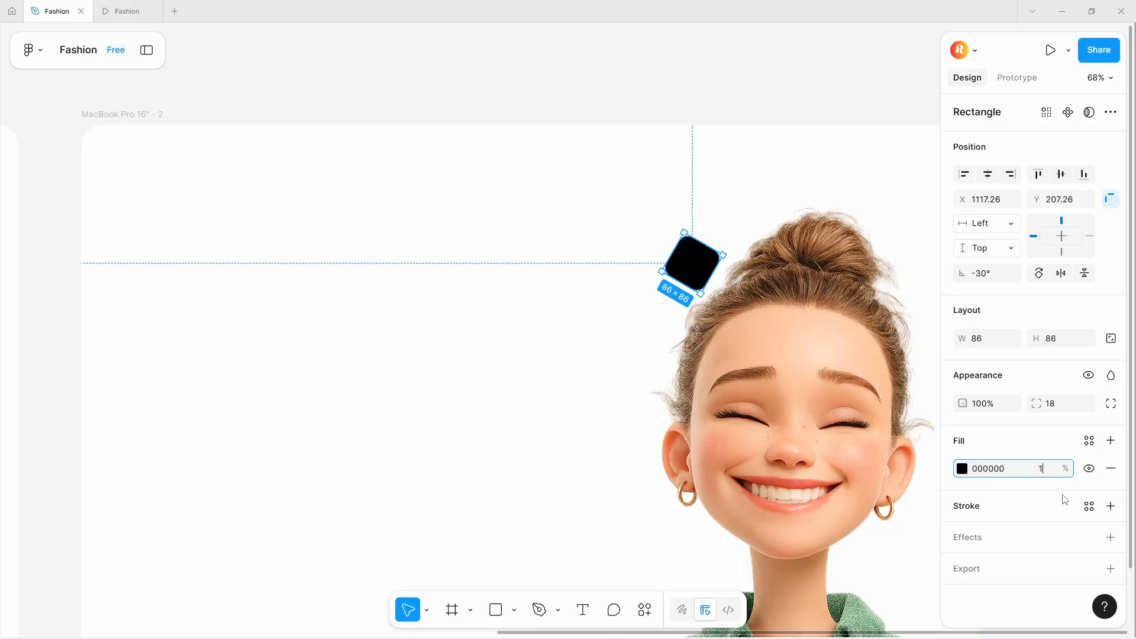
{"action": "left_click", "coordinate": [451, 376]}
{"action": "left_click_drag", "start_coordinate": [696, 260], "coordinate": [711, 286]}
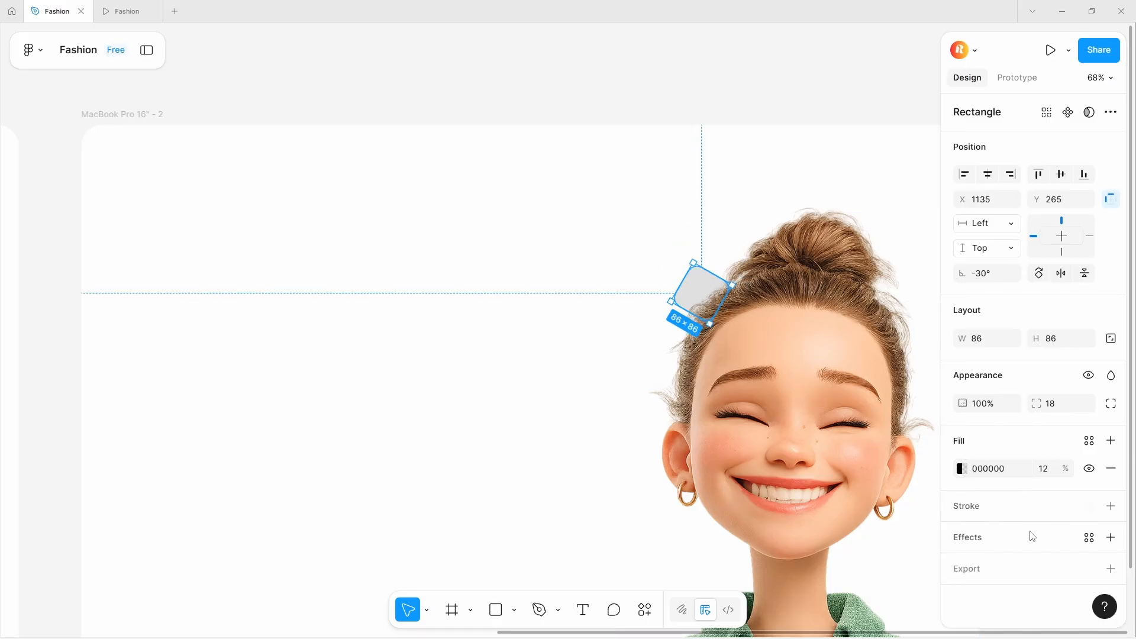
- Add a uniform background blur effect to the rectangle
{"action": "left_click", "coordinate": [1110, 537]}
{"action": "left_click", "coordinate": [829, 431]}
{"action": "left_click", "coordinate": [826, 465]}
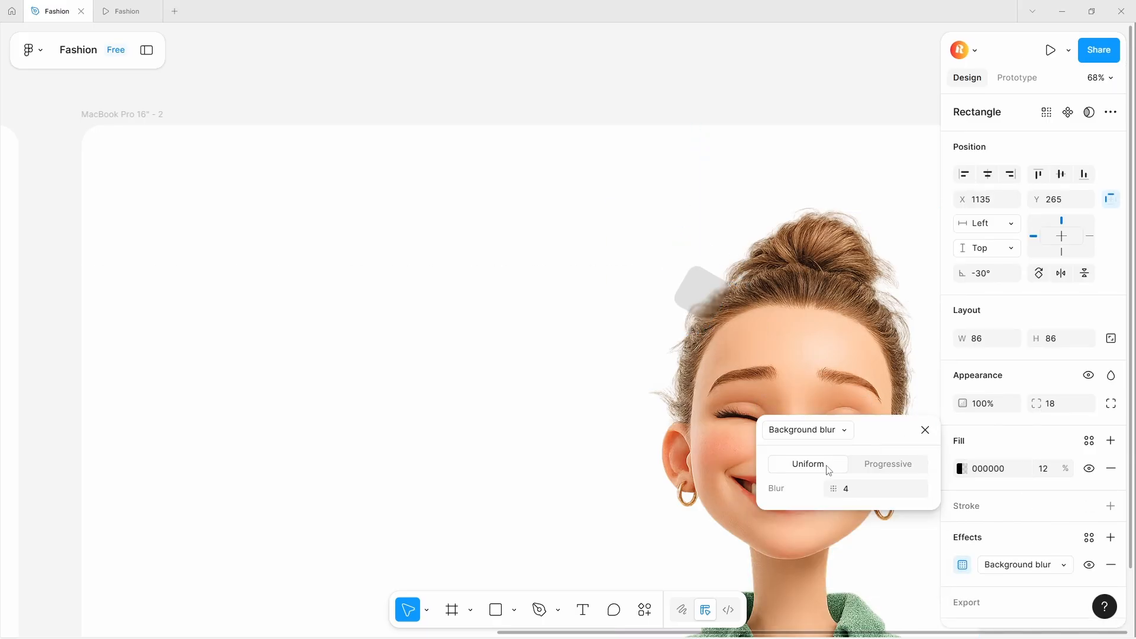
{"action": "left_click", "coordinate": [911, 490]}
{"action": "left_click", "coordinate": [690, 136]}
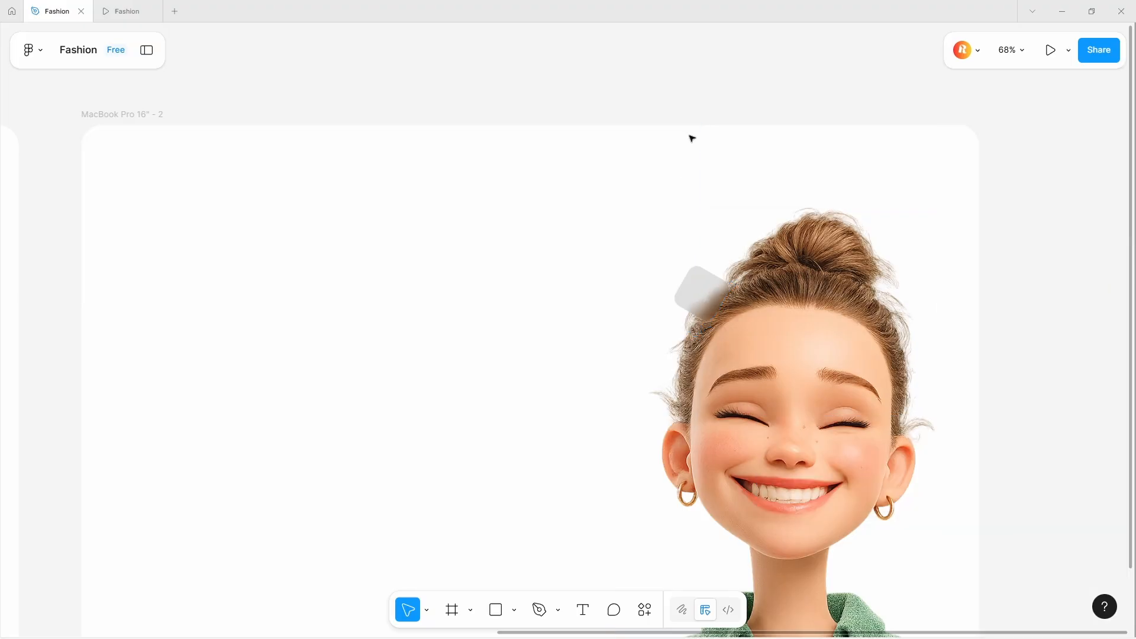
- Set the rectangle's background blur to 8
{"action": "left_click", "coordinate": [700, 292]}
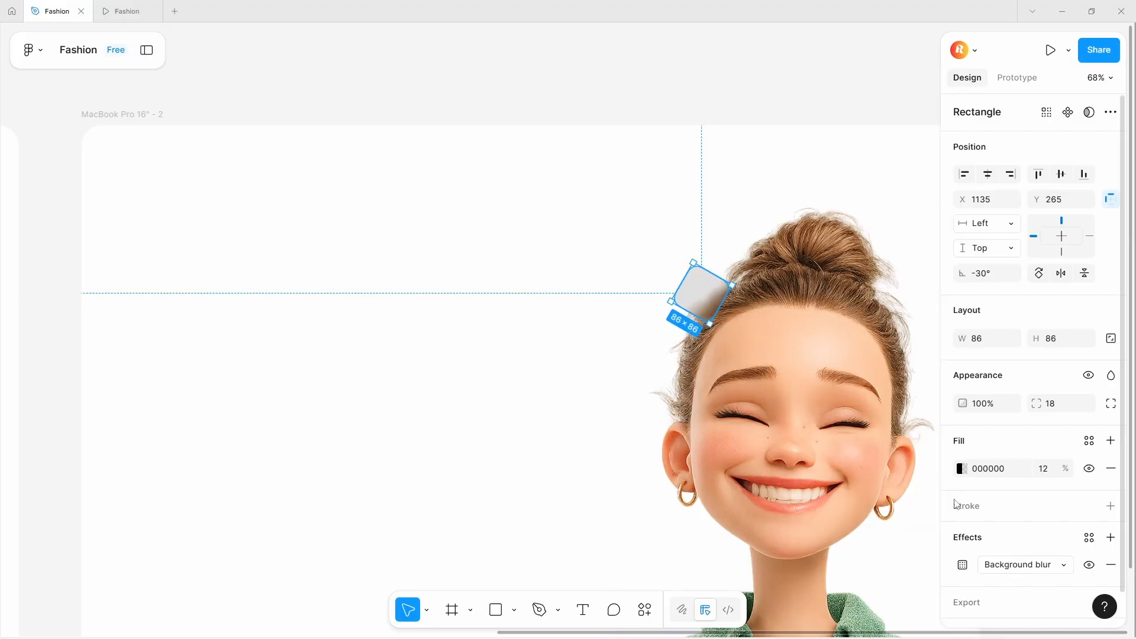
{"action": "left_click", "coordinate": [962, 565]}
{"action": "left_click", "coordinate": [861, 604]}
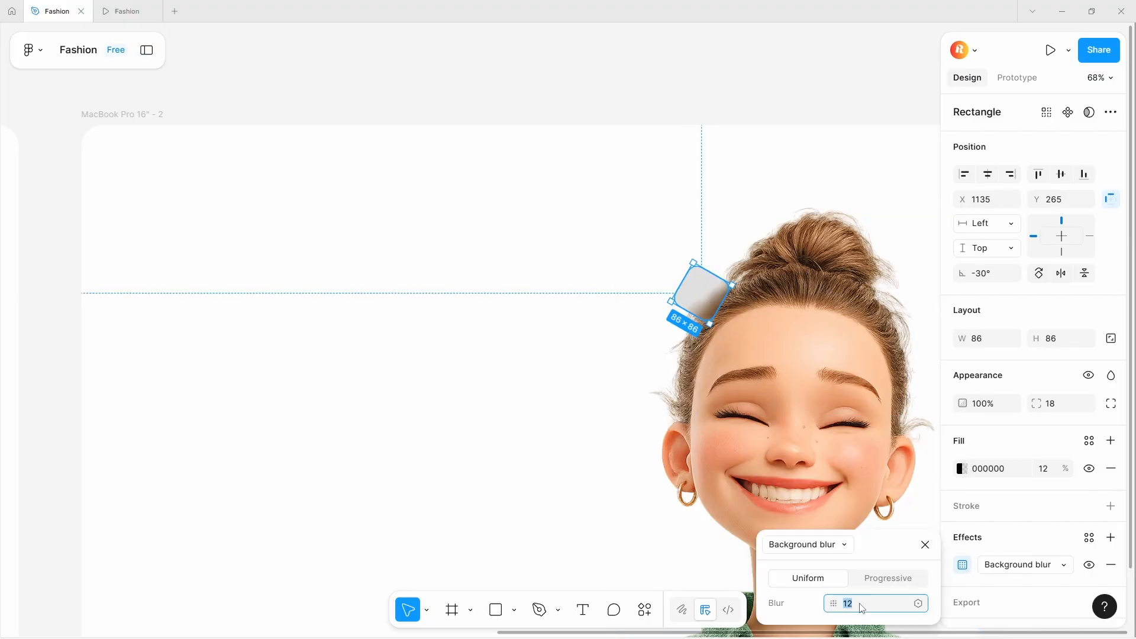
{"action": "type", "text": "8"}
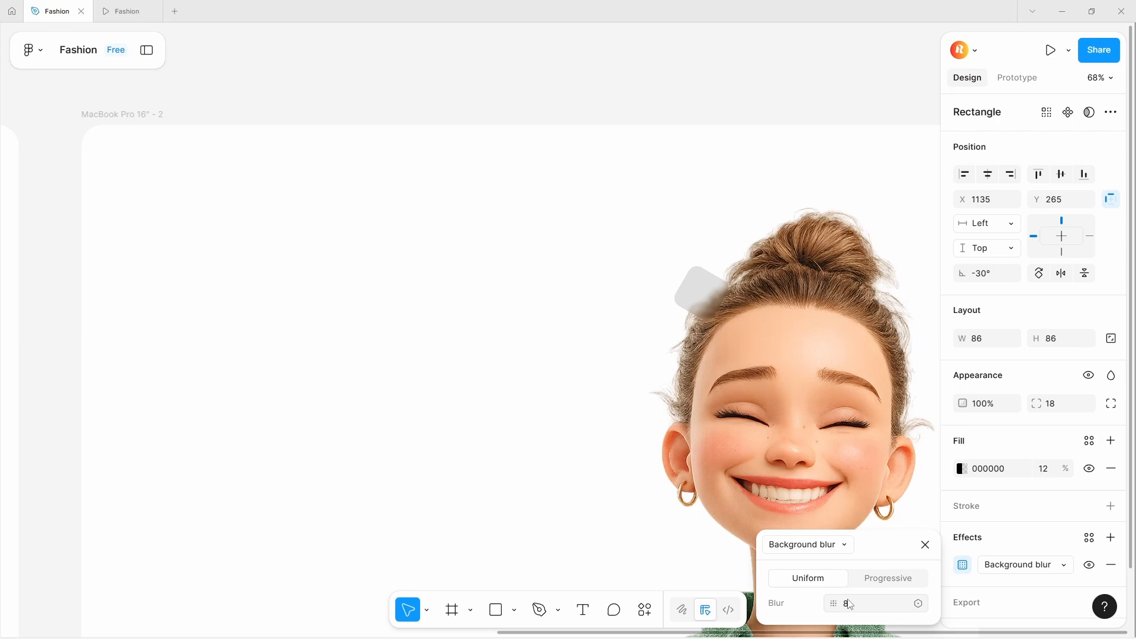
- Lower the rectangle's fill opacity to 8%
{"action": "scroll", "coordinate": [459, 246], "scroll_direction": "down", "scroll_amount": 5}
{"action": "scroll", "coordinate": [603, 267], "scroll_direction": "up", "scroll_amount": 10}
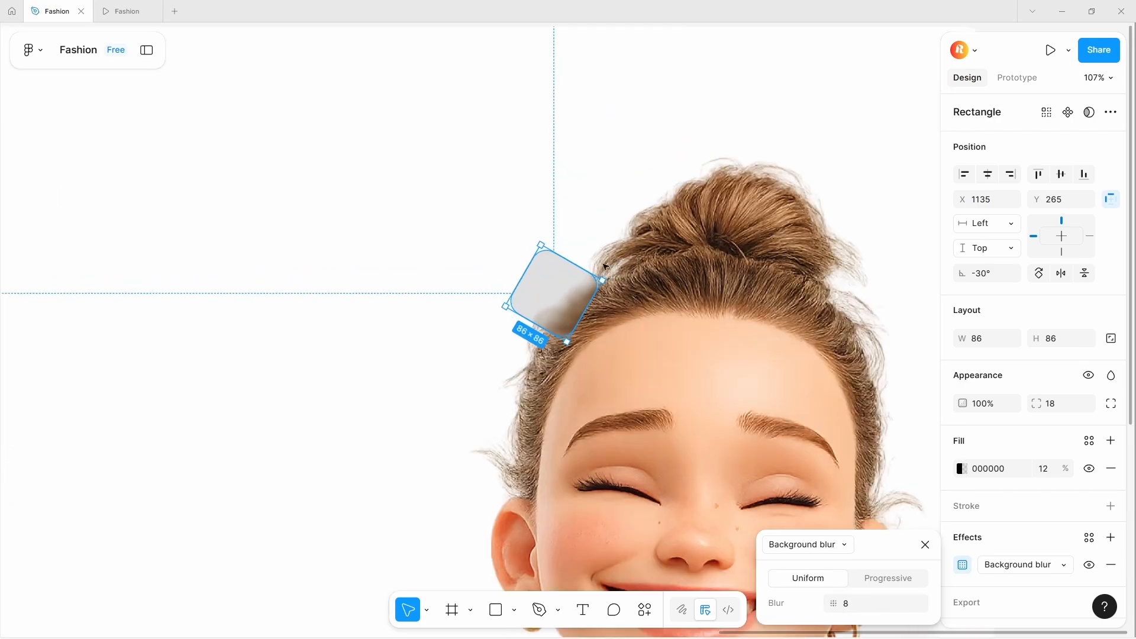
{"action": "scroll", "coordinate": [603, 266], "scroll_direction": "down", "scroll_amount": 5}
{"action": "left_click", "coordinate": [1043, 469]}
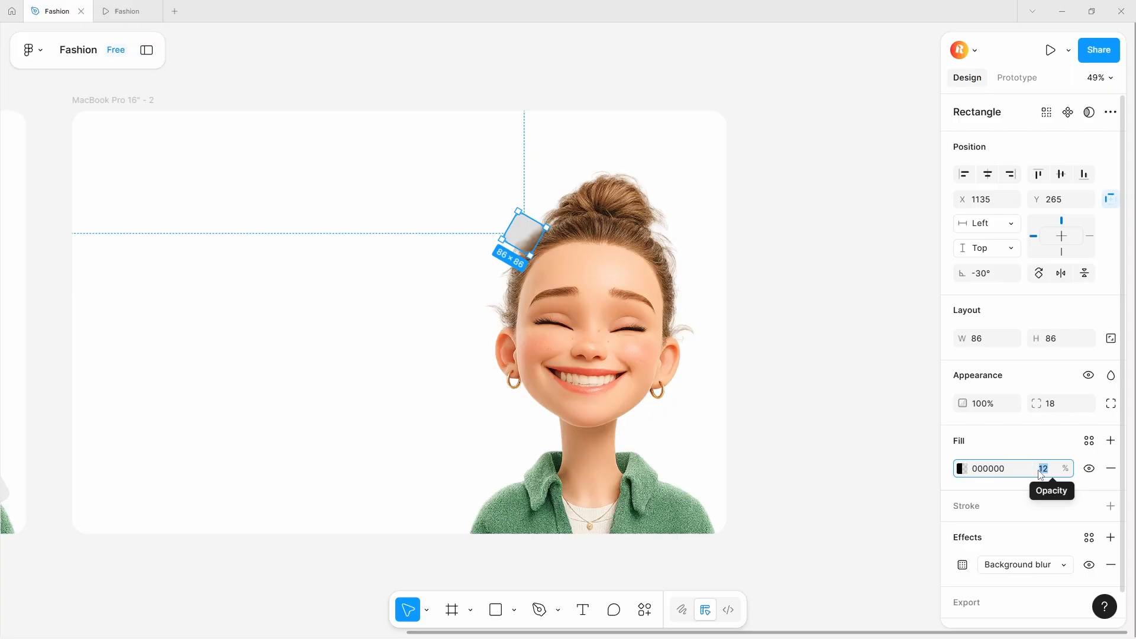
{"action": "left_click", "coordinate": [773, 350]}
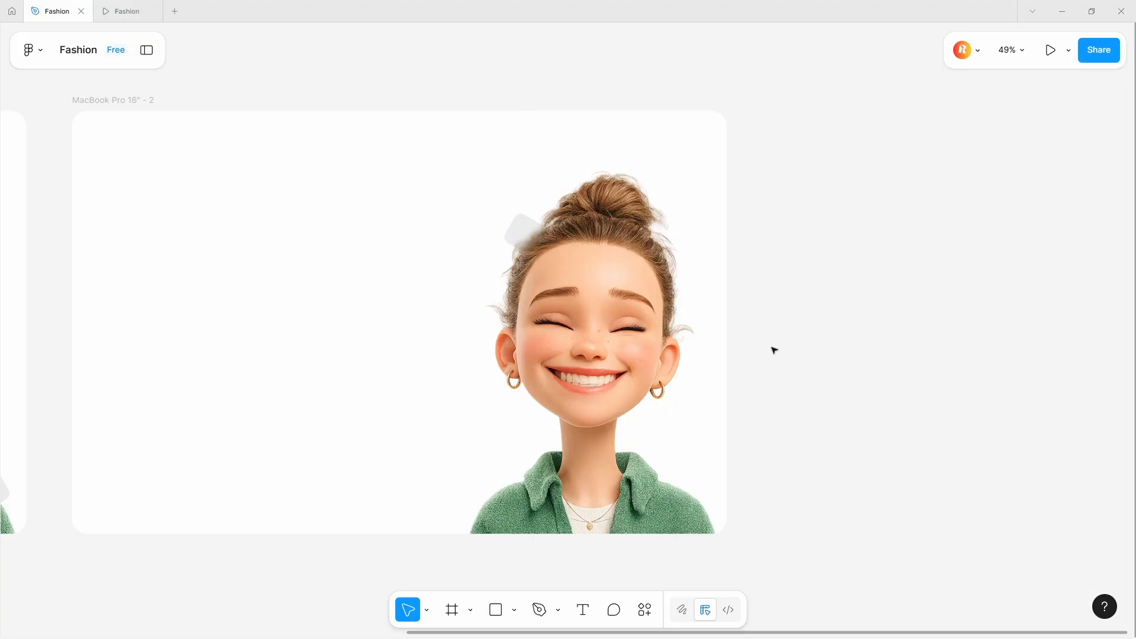
- Duplicate the blurred rectangle and place the copy beside the character's right shoulder
{"action": "left_click", "coordinate": [533, 235]}
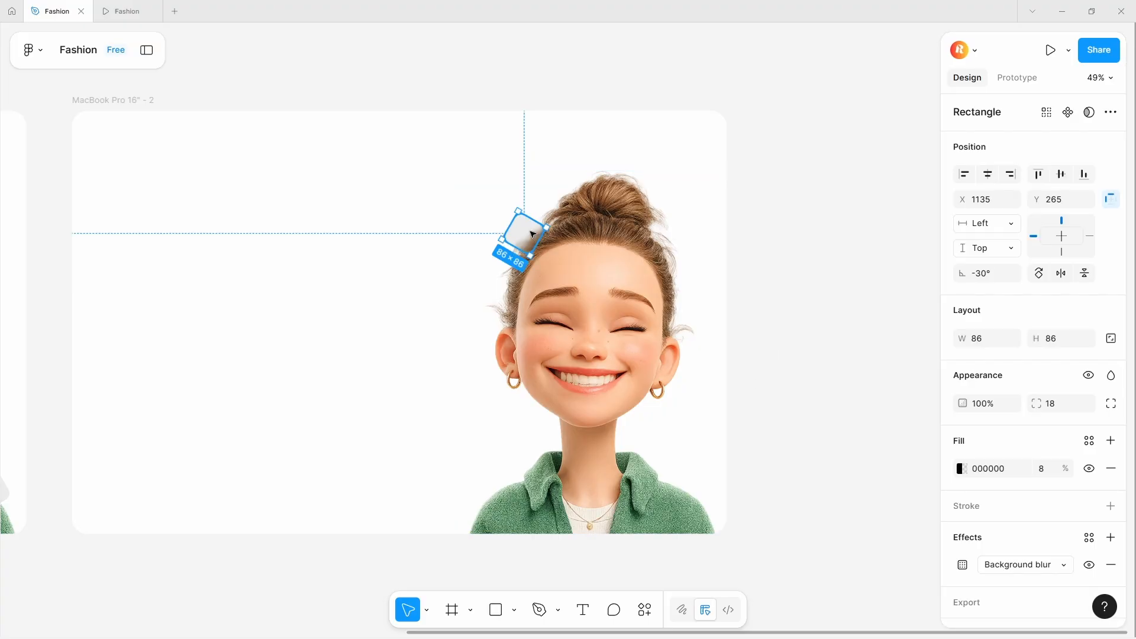
{"action": "left_click_drag", "start_coordinate": [533, 231], "coordinate": [658, 474]}
{"action": "left_click", "coordinate": [861, 462]}
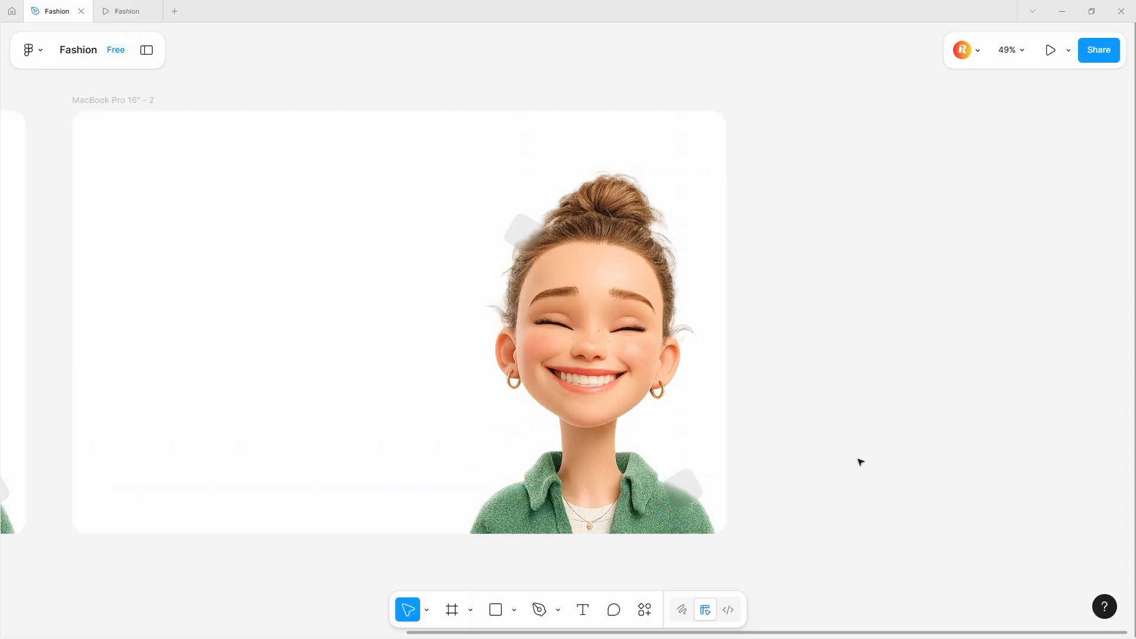
- Draw a 132 × 132 polygon near the character's left shoulder and set its corner radius to 12
{"action": "left_click", "coordinate": [515, 610]}
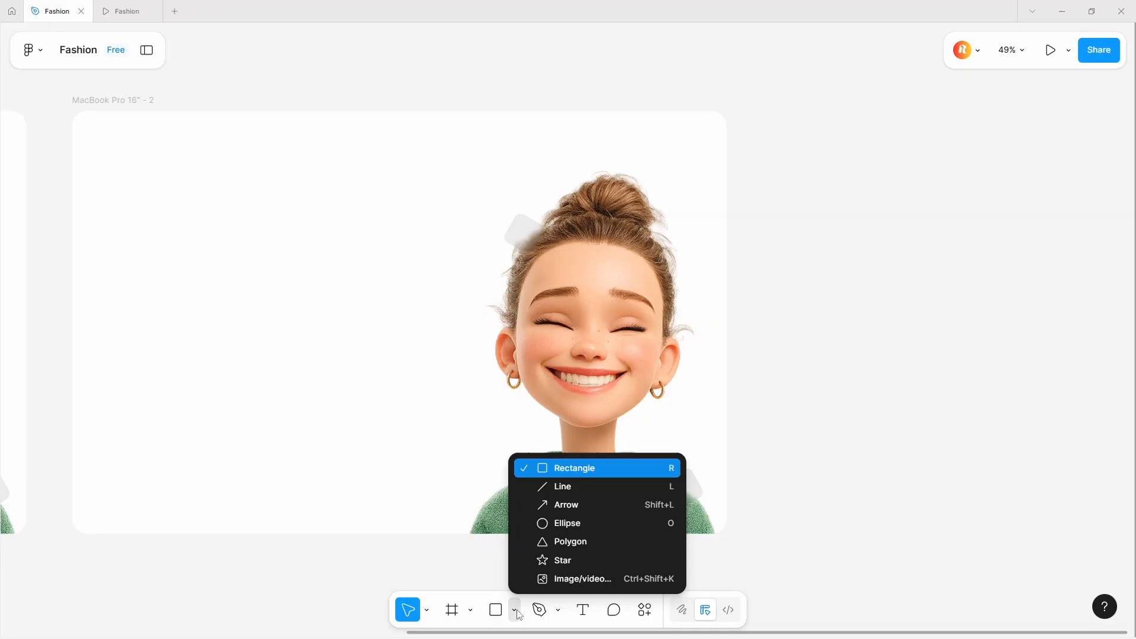
{"action": "left_click", "coordinate": [533, 540]}
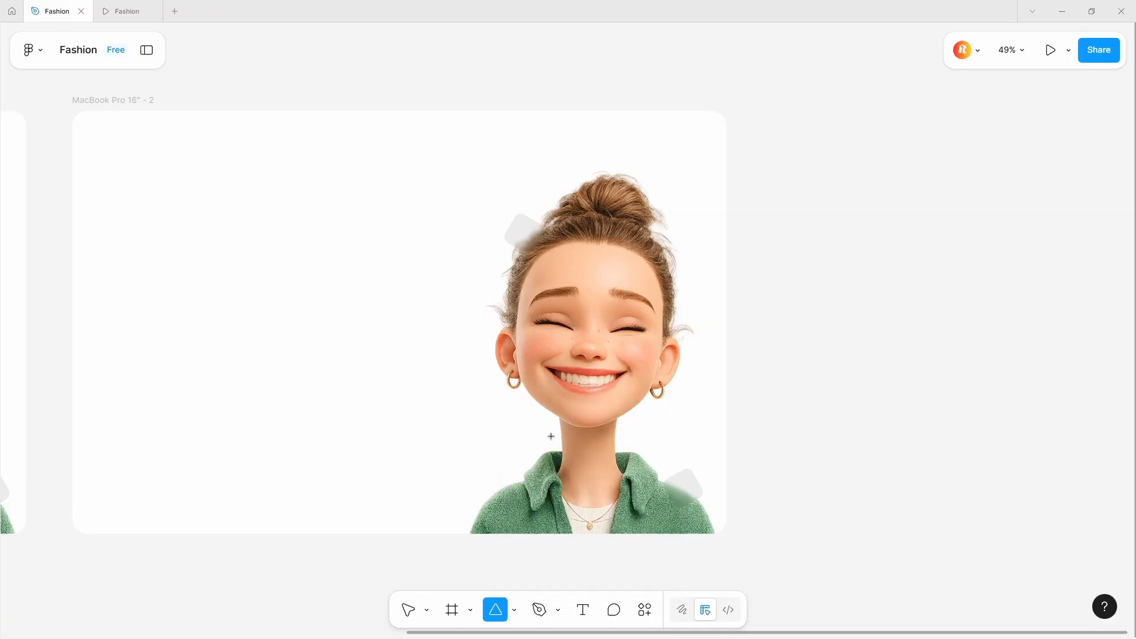
{"action": "left_click_drag", "start_coordinate": [470, 478], "coordinate": [520, 512]}
{"action": "left_click", "coordinate": [1060, 404]}
{"action": "type", "text": "12"}
{"action": "key", "text": "Return"}
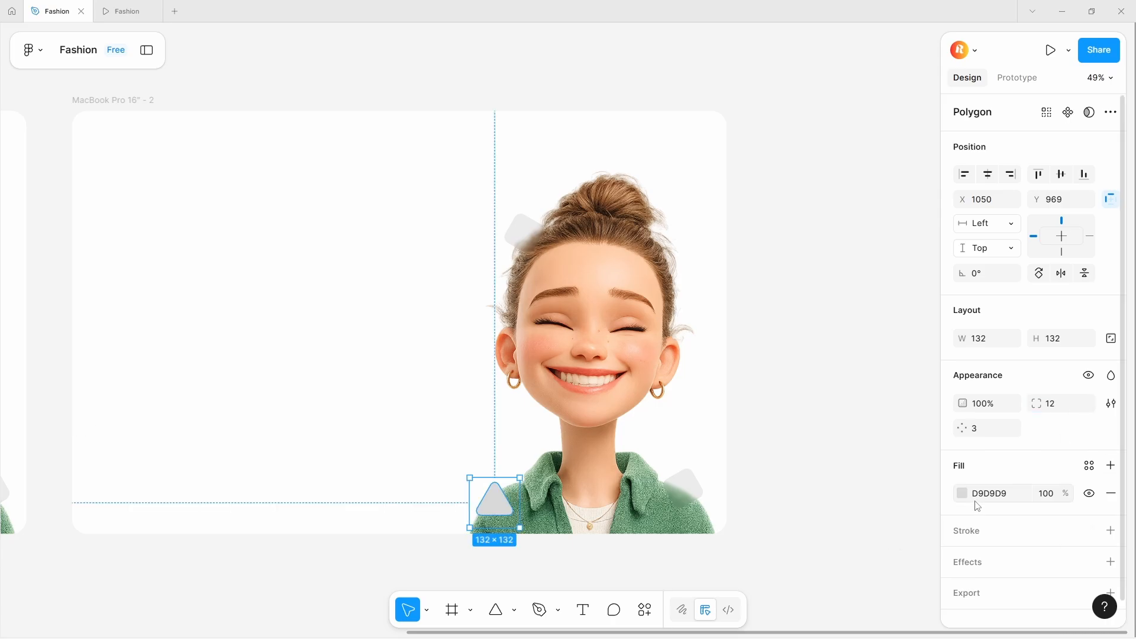
- Set the polygon's fill to black 000000 at 8% opacity
{"action": "left_click", "coordinate": [962, 493]}
{"action": "left_click", "coordinate": [768, 483]}
{"action": "left_click", "coordinate": [900, 544]}
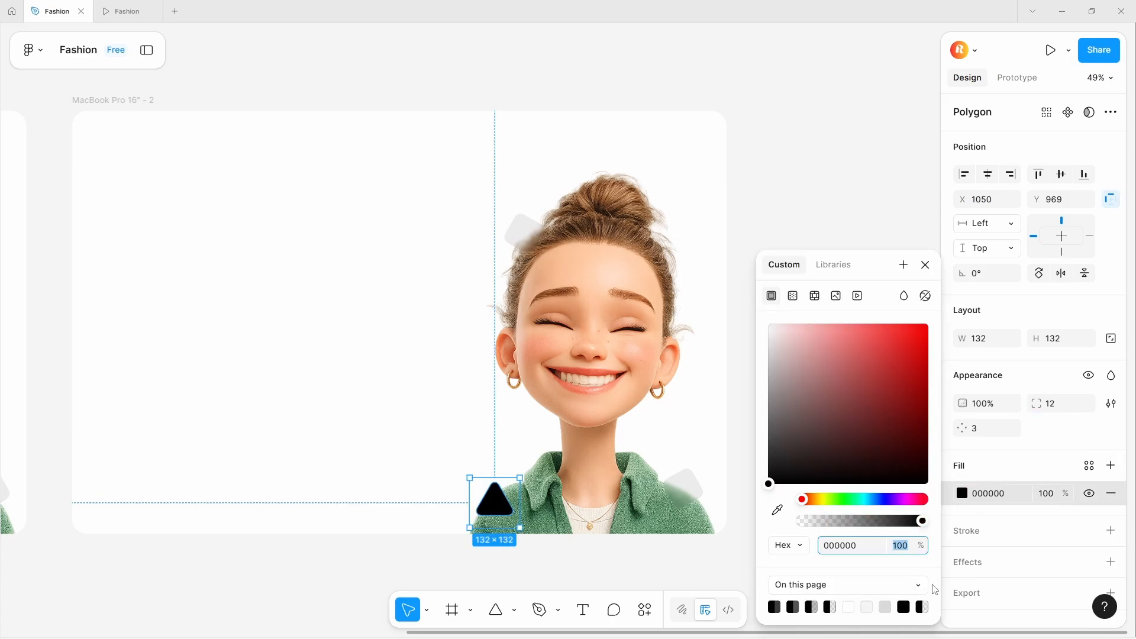
{"action": "type", "text": "8"}
- Add a background blur effect of 8 to the polygon
{"action": "left_click", "coordinate": [970, 567]}
{"action": "left_click", "coordinate": [962, 589]}
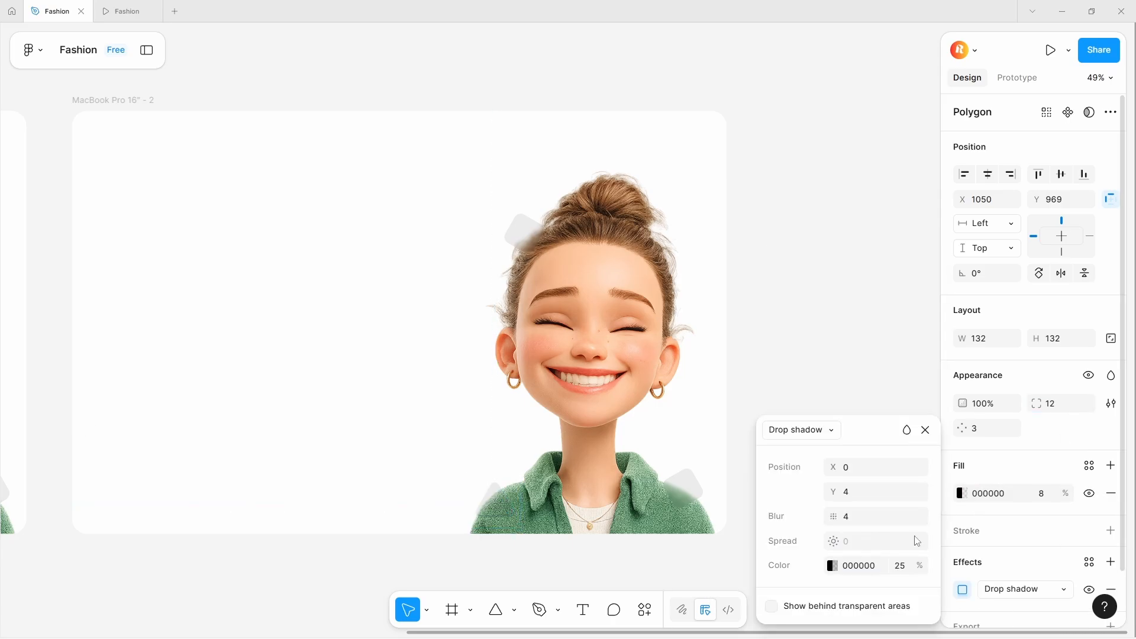
{"action": "left_click", "coordinate": [796, 433]}
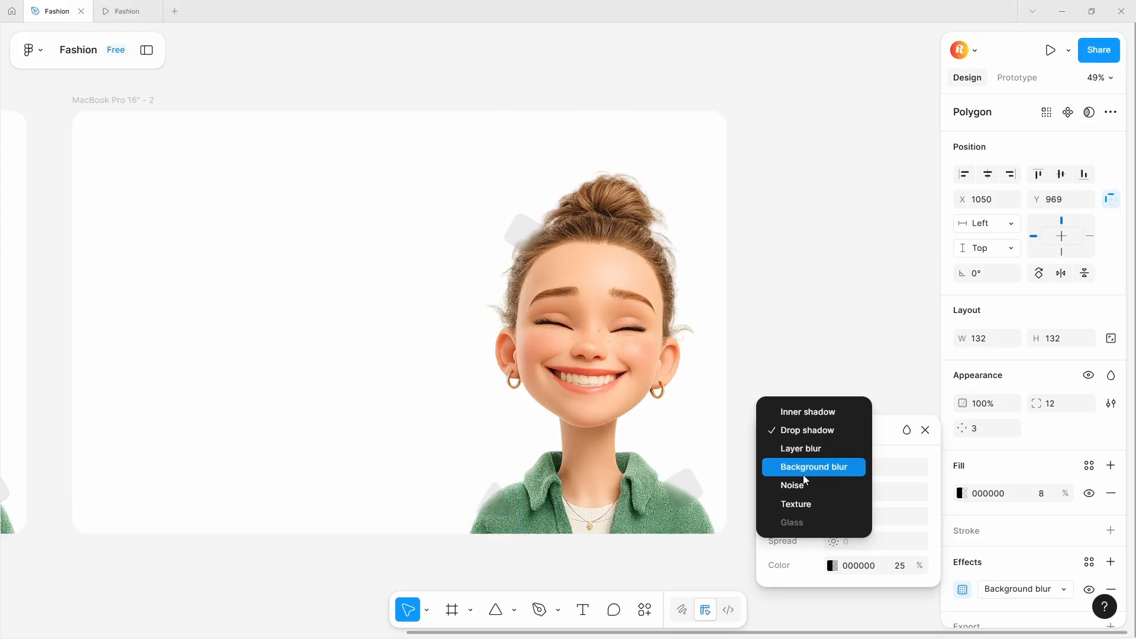
{"action": "left_click", "coordinate": [803, 474]}
{"action": "left_click", "coordinate": [858, 494]}
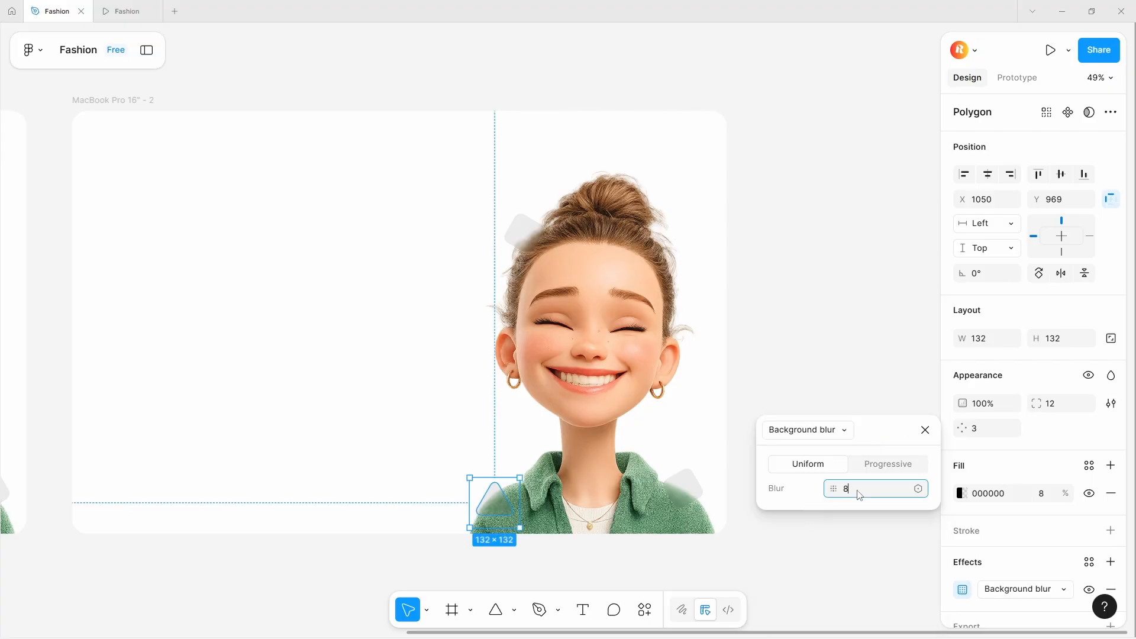
{"action": "type", "text": "8"}
- Rotate the polygon near the left shoulder to -30°
{"action": "left_click", "coordinate": [441, 406]}
{"action": "left_click", "coordinate": [491, 500]}
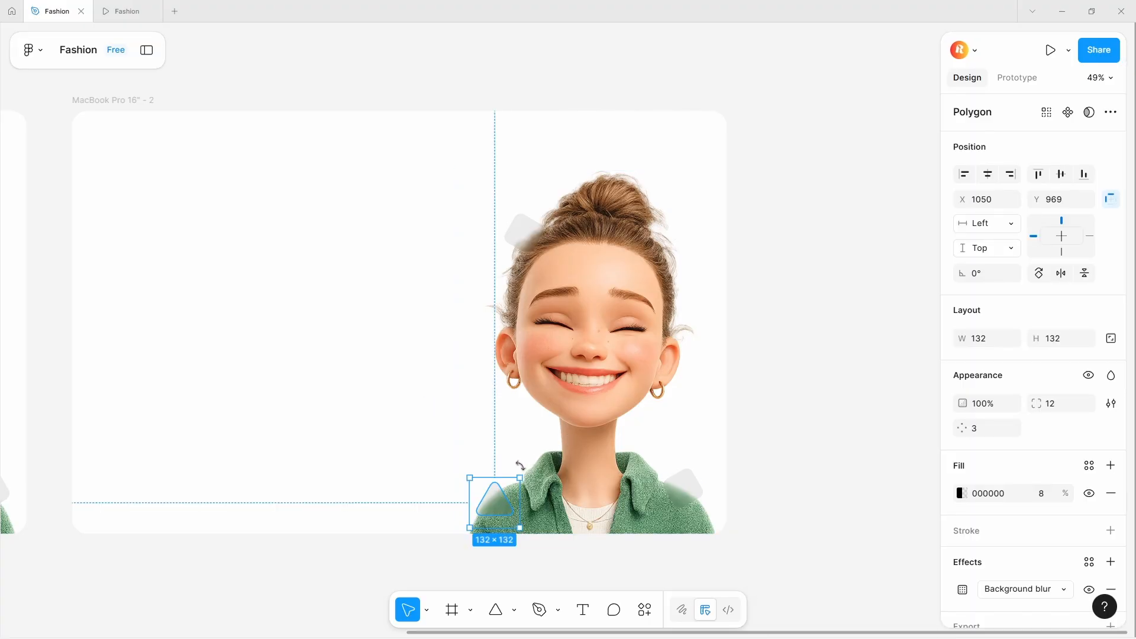
{"action": "left_click_drag", "start_coordinate": [520, 465], "coordinate": [491, 493]}
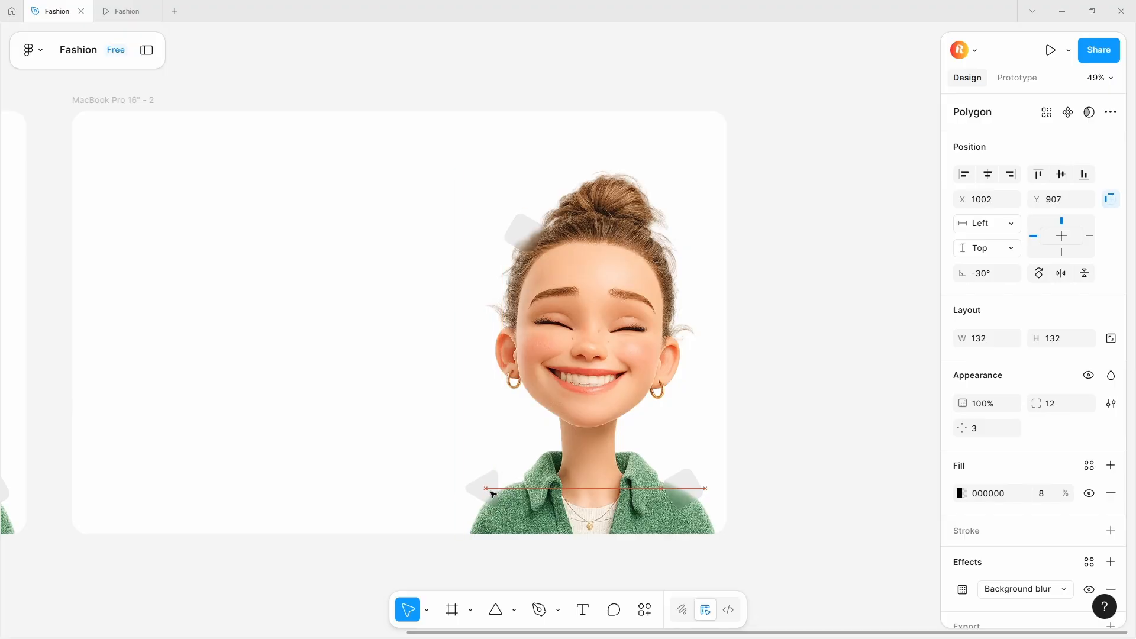
- Nudge the blurred rectangle at the character's right shoulder slightly downward
{"action": "left_click_drag", "start_coordinate": [685, 492], "coordinate": [690, 515]}
{"action": "left_click", "coordinate": [811, 251]}
{"action": "scroll", "coordinate": [812, 252], "scroll_direction": "down", "scroll_amount": 4}
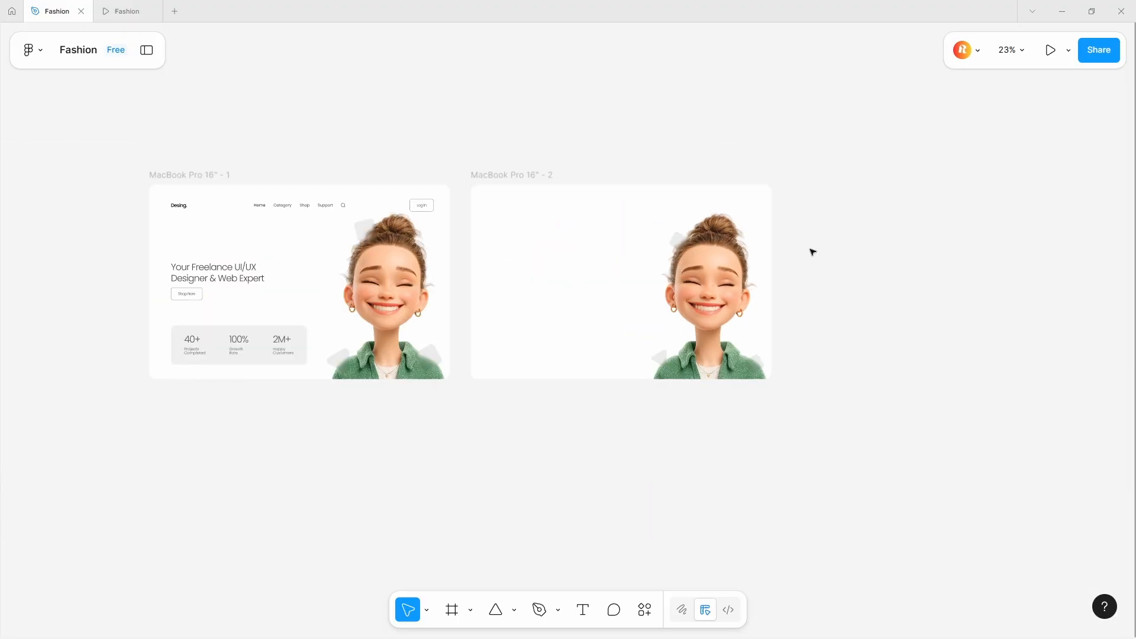
- Resize the blurred rectangle beside the hair bun to 122 × 122 with proportions locked and adjust its corner radius
{"action": "scroll", "coordinate": [680, 237], "scroll_direction": "up", "scroll_amount": 4}
{"action": "left_click", "coordinate": [636, 232]}
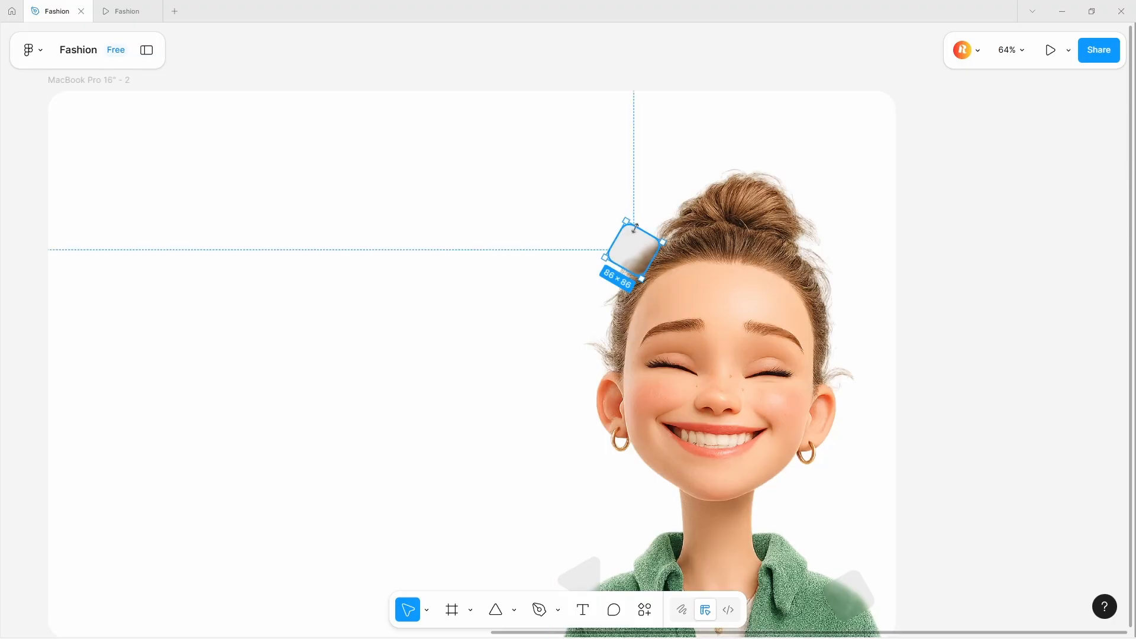
{"action": "left_click_drag", "start_coordinate": [635, 223], "coordinate": [638, 219]}
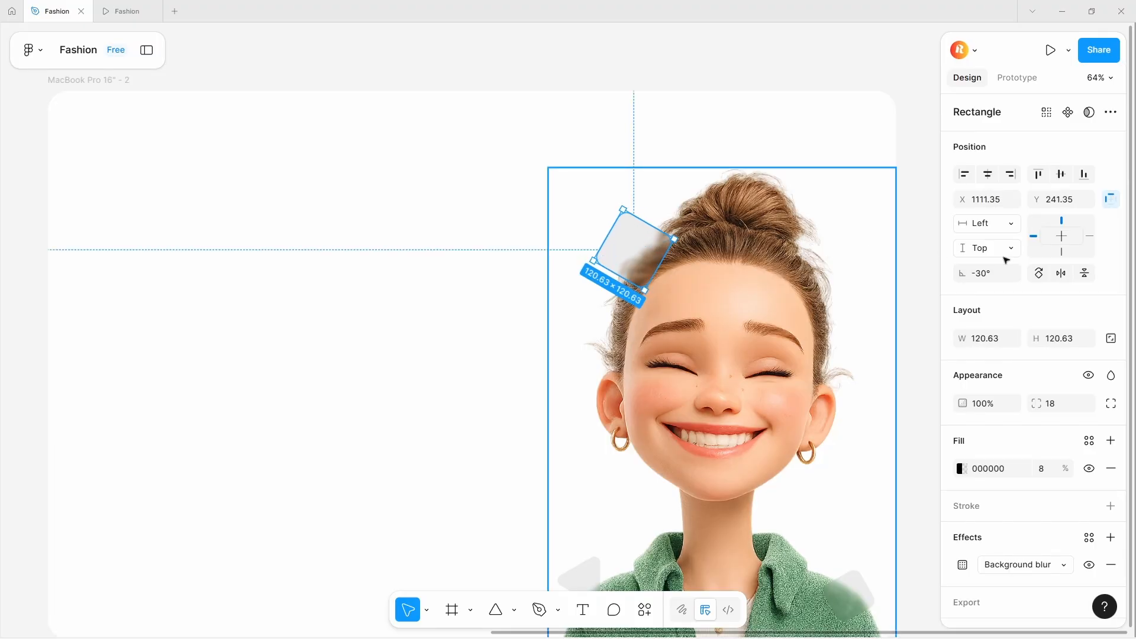
{"action": "left_click", "coordinate": [1111, 337]}
{"action": "left_click", "coordinate": [1059, 338]}
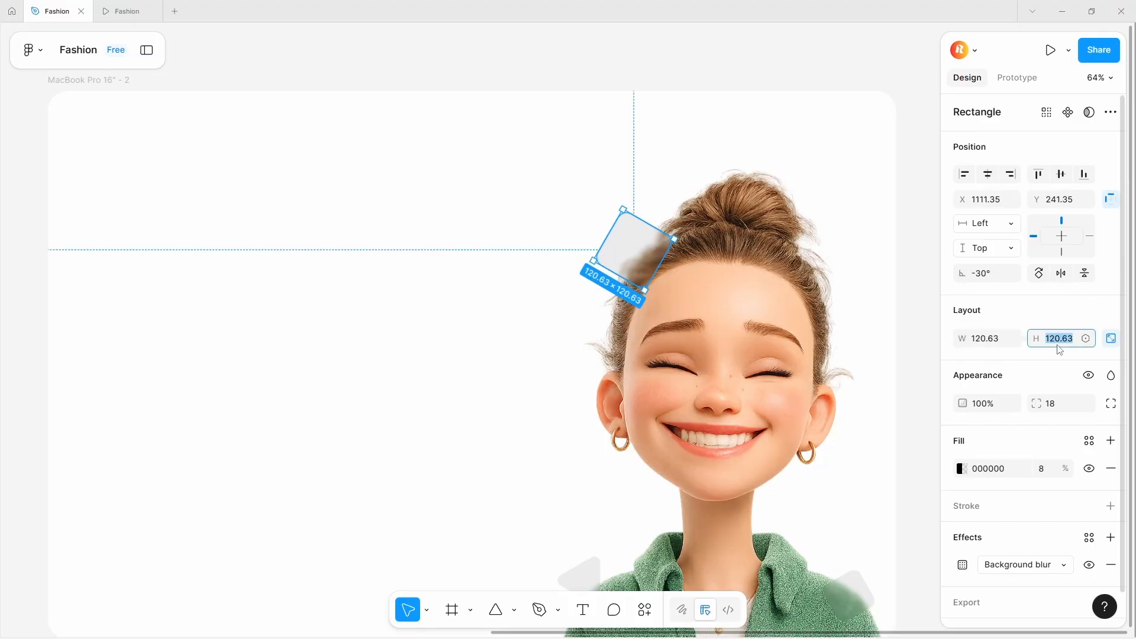
{"action": "type", "text": "122"}
{"action": "left_click", "coordinate": [573, 210]}
{"action": "left_click", "coordinate": [644, 250]}
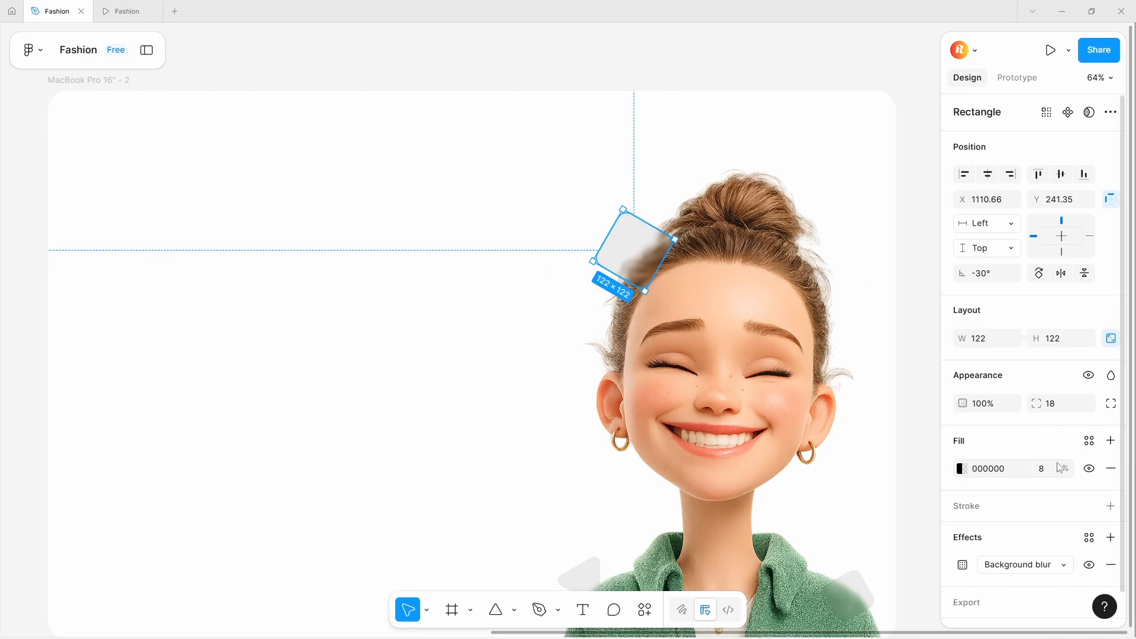
{"action": "left_click_drag", "start_coordinate": [1036, 403], "coordinate": [66, 416]}
- Set the right-shoulder rectangle's size to 120 with proportions locked and adjust its corner radius
{"action": "scroll", "coordinate": [806, 347], "scroll_direction": "down", "scroll_amount": 3}
{"action": "left_click", "coordinate": [739, 390]}
{"action": "left_click_drag", "start_coordinate": [746, 372], "coordinate": [750, 360]}
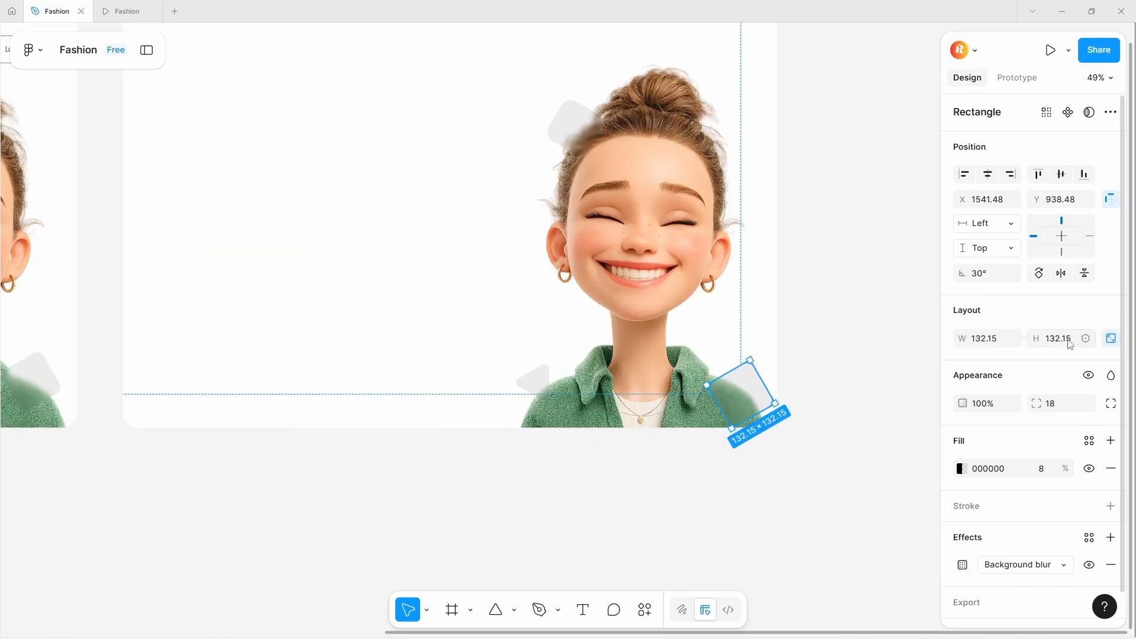
{"action": "left_click", "coordinate": [1070, 345]}
{"action": "type", "text": "120"}
{"action": "key", "text": "Return"}
{"action": "left_click_drag", "start_coordinate": [1035, 403], "coordinate": [83, 416]}
- Resize the polygon at the left shoulder to 160 with proportions locked
{"action": "left_click", "coordinate": [535, 384]}
{"action": "left_click", "coordinate": [1109, 341]}
{"action": "left_click", "coordinate": [1072, 341]}
{"action": "type", "text": "160"}
{"action": "key", "text": "Return"}
{"action": "left_click", "coordinate": [869, 462]}
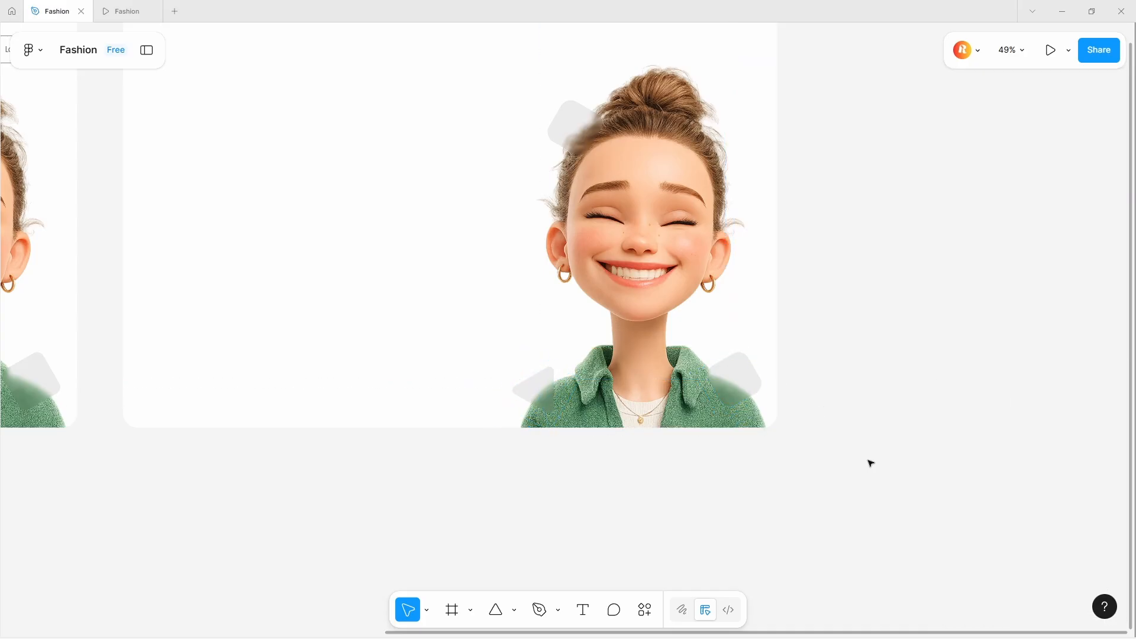
- Paste the "Desing." logo text into the second MacBook frame
{"action": "scroll", "coordinate": [807, 416], "scroll_direction": "down", "scroll_amount": 5}
{"action": "scroll", "coordinate": [651, 299], "scroll_direction": "up", "scroll_amount": 4}
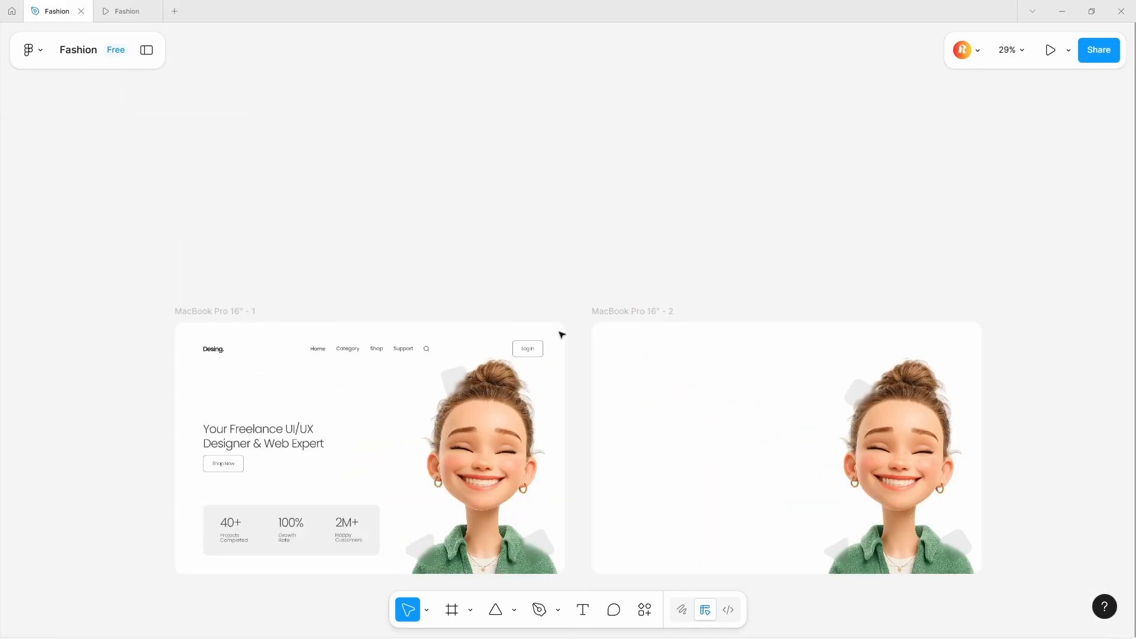
{"action": "left_click", "coordinate": [220, 352]}
{"action": "left_click", "coordinate": [721, 442]}
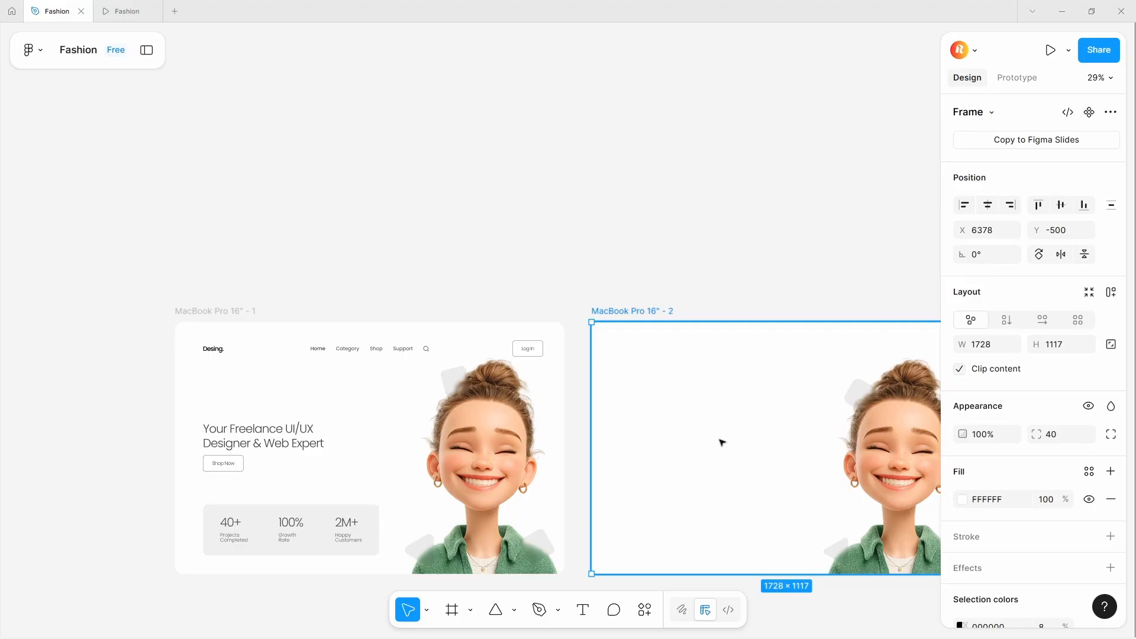
{"action": "key", "text": "ctrl+v"}
{"action": "scroll", "coordinate": [314, 355], "scroll_direction": "up", "scroll_amount": 3}
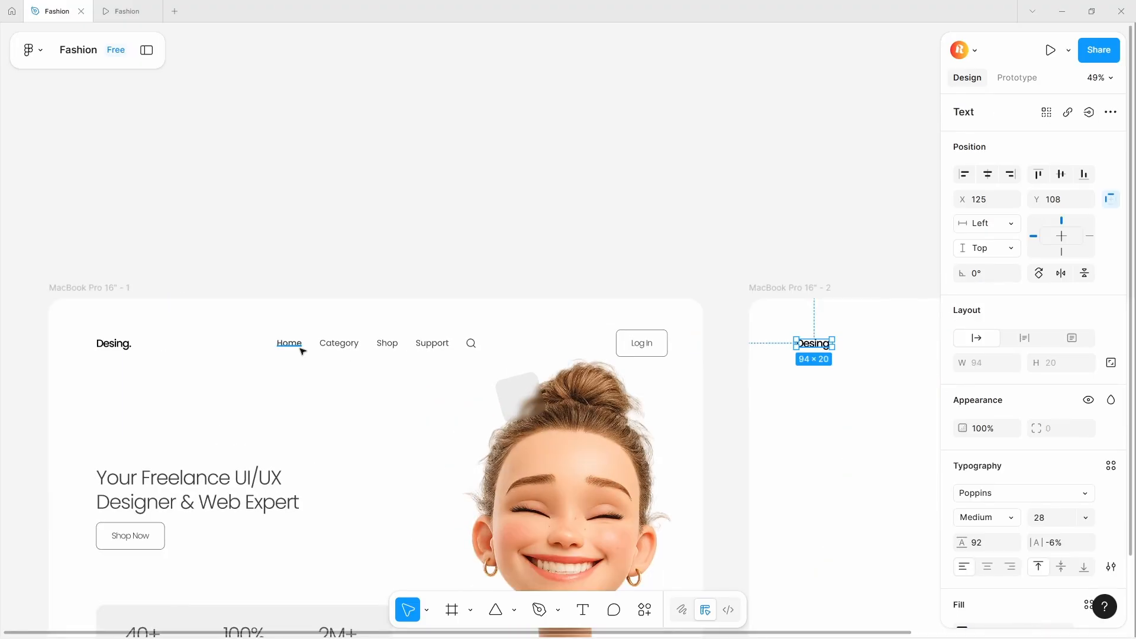
- Copy the Home, Category, Shop and Support navigation links from the first frame and paste them into the second frame
{"action": "left_click", "coordinate": [301, 347]}
{"action": "left_click", "coordinate": [339, 343], "text": "shift"}
{"action": "left_click", "coordinate": [386, 343], "text": "shift"}
{"action": "left_click", "coordinate": [432, 343], "text": "shift"}
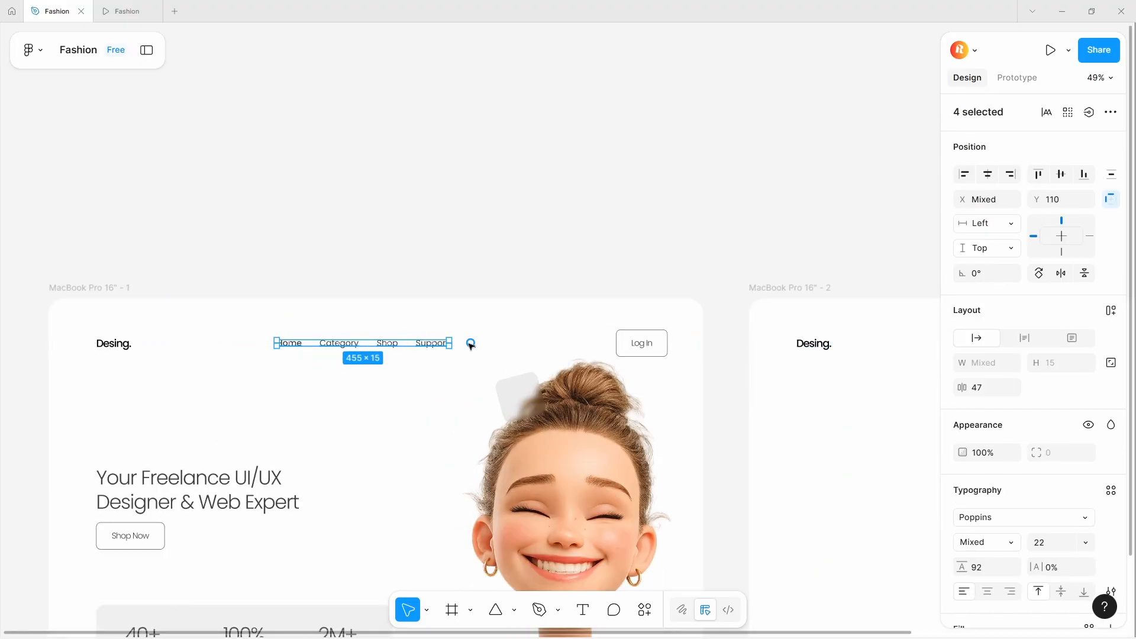
{"action": "left_click", "coordinate": [471, 343], "text": "shift"}
{"action": "left_click", "coordinate": [433, 289]}
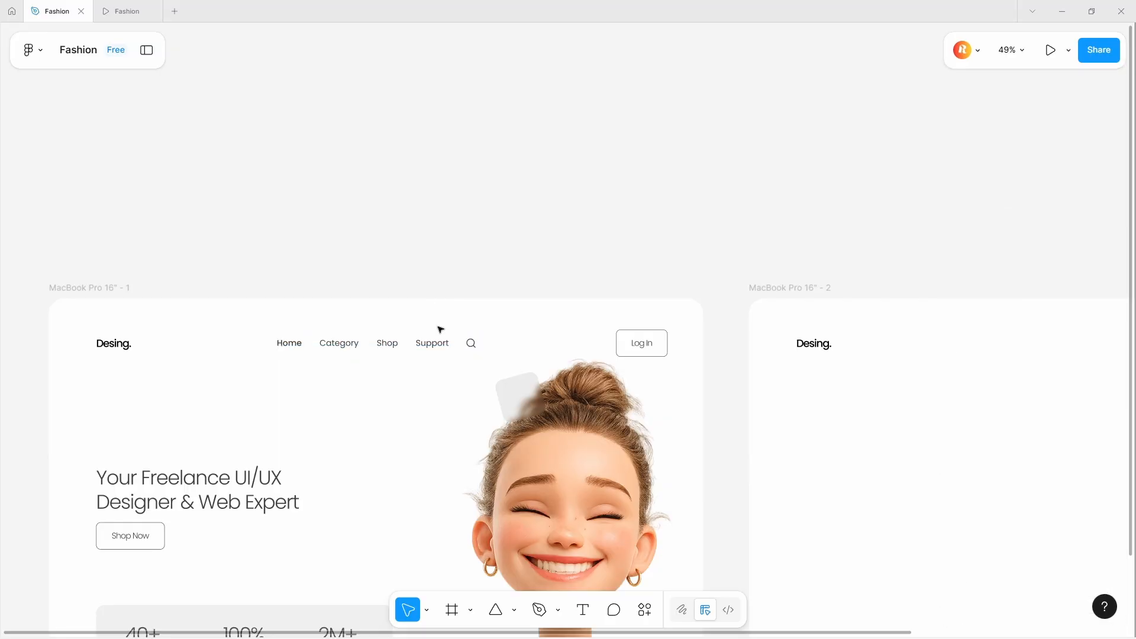
{"action": "left_click", "coordinate": [439, 342]}
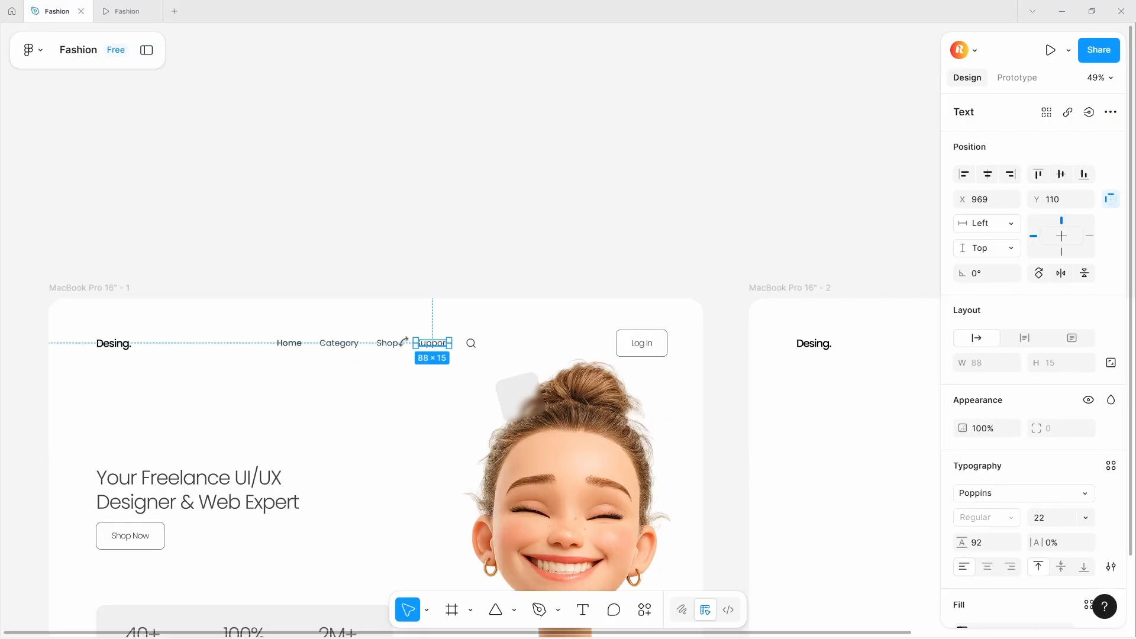
{"action": "left_click", "coordinate": [388, 345], "text": "shift"}
{"action": "left_click", "coordinate": [340, 346], "text": "shift"}
{"action": "left_click", "coordinate": [303, 347], "text": "shift"}
{"action": "key", "text": "ctrl+c"}
{"action": "scroll", "coordinate": [303, 347], "scroll_direction": "down", "scroll_amount": 5}
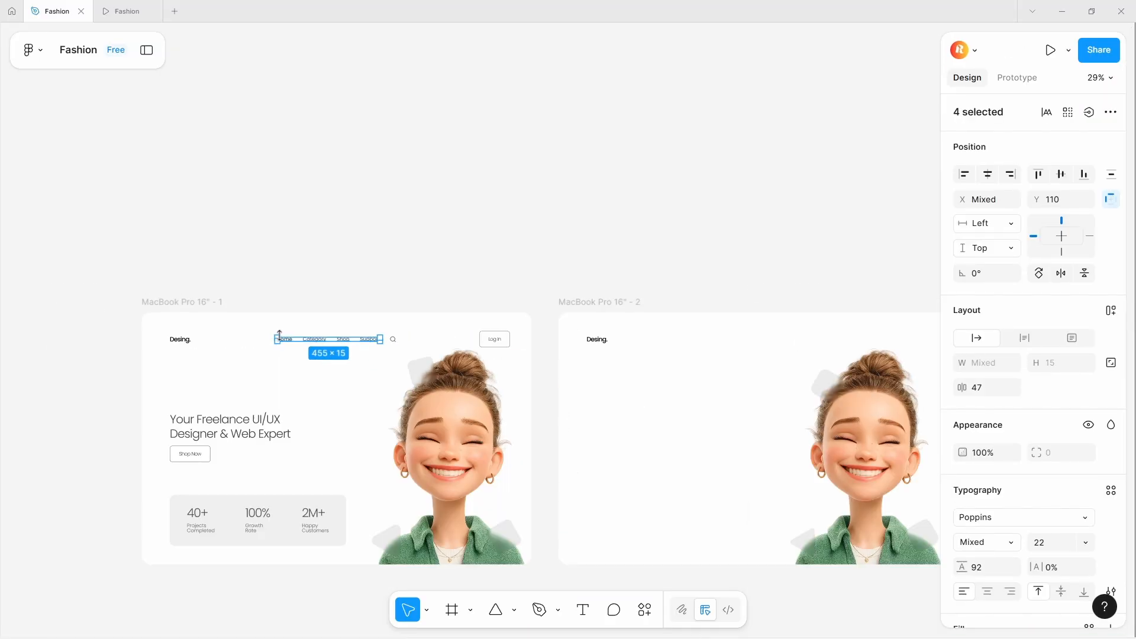
{"action": "left_click", "coordinate": [559, 371]}
{"action": "key", "text": "ctrl+v"}
{"action": "scroll", "coordinate": [639, 325], "scroll_direction": "up", "scroll_amount": 5}
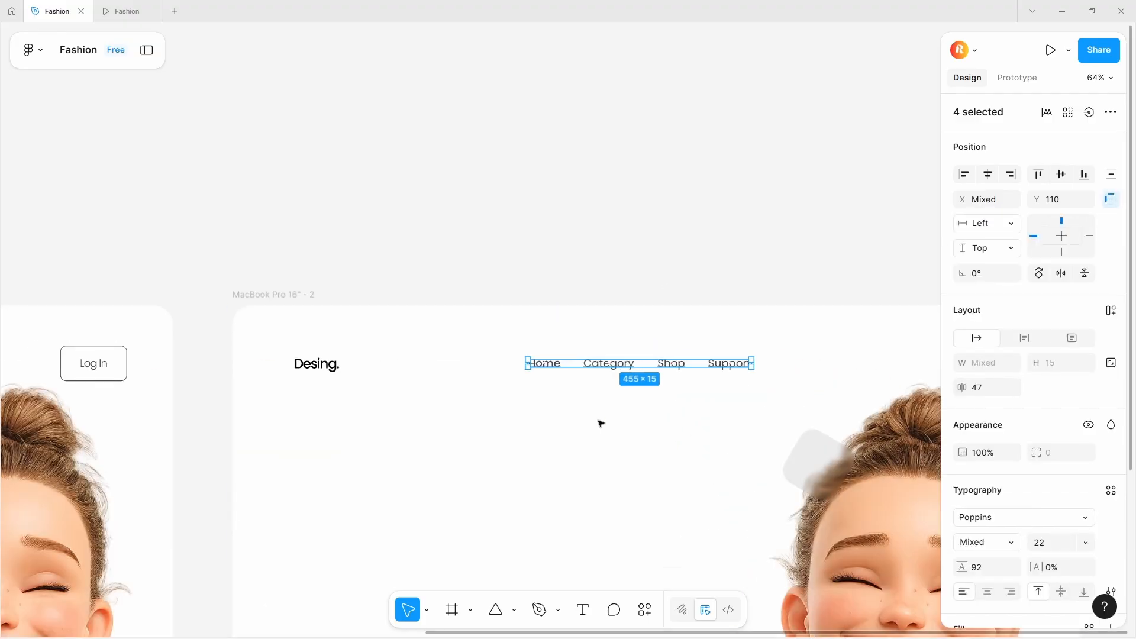
- Inspect the text styles of the pasted navigation links
{"action": "left_click", "coordinate": [601, 422]}
{"action": "left_click", "coordinate": [624, 367]}
{"action": "left_click", "coordinate": [671, 364], "text": "shift"}
{"action": "left_click", "coordinate": [716, 363], "text": "shift"}
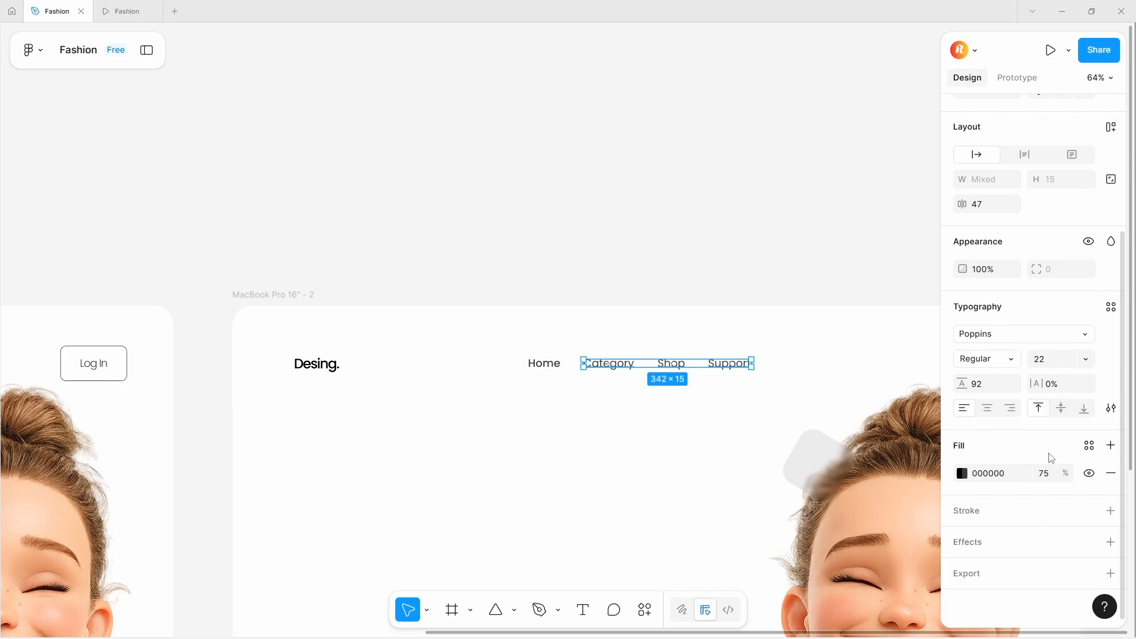
{"action": "left_click", "coordinate": [545, 365]}
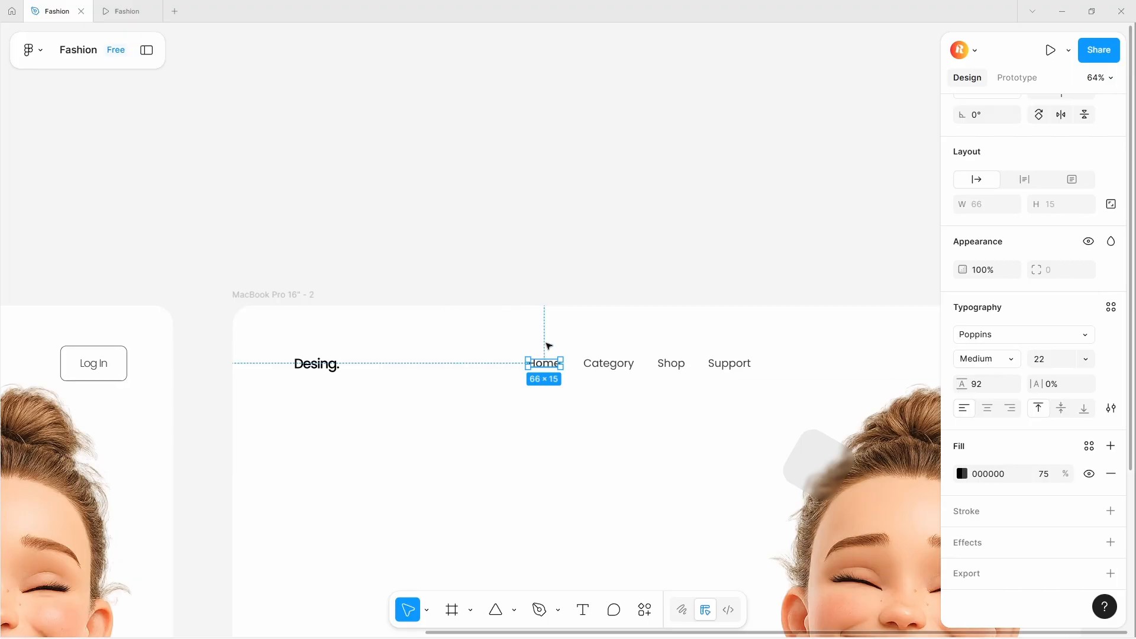
{"action": "scroll", "coordinate": [548, 346], "scroll_direction": "down", "scroll_amount": 3}
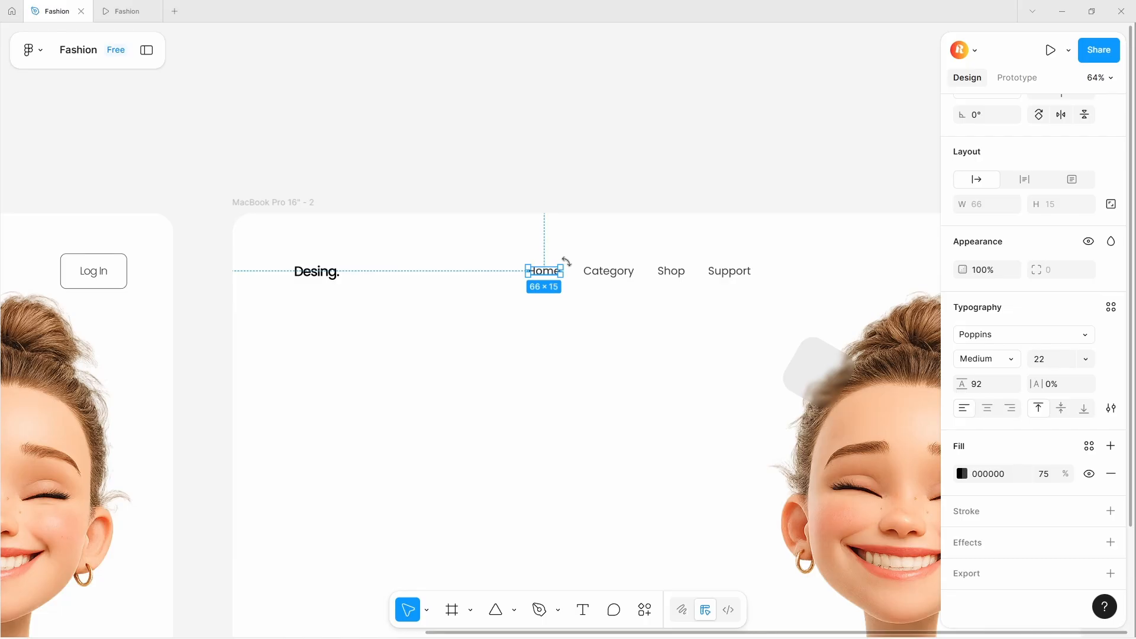
{"action": "scroll", "coordinate": [543, 271], "scroll_direction": "down", "scroll_amount": 5}
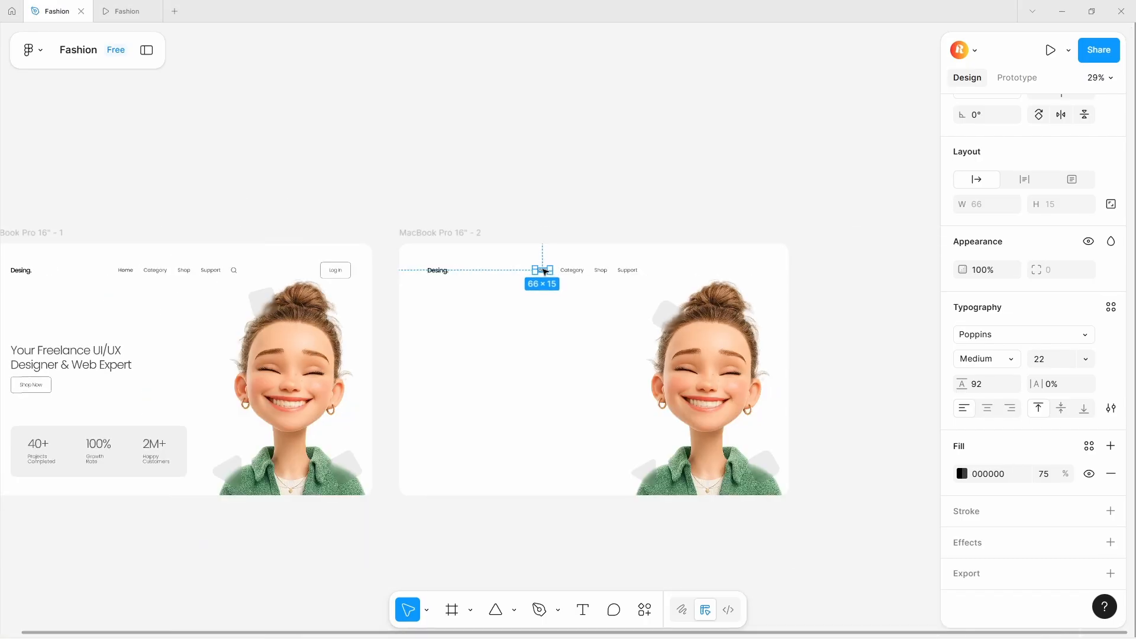
- Paste the search icon from the first frame into the second frame beside the navigation links
{"action": "left_click", "coordinate": [238, 271]}
{"action": "left_click", "coordinate": [482, 290]}
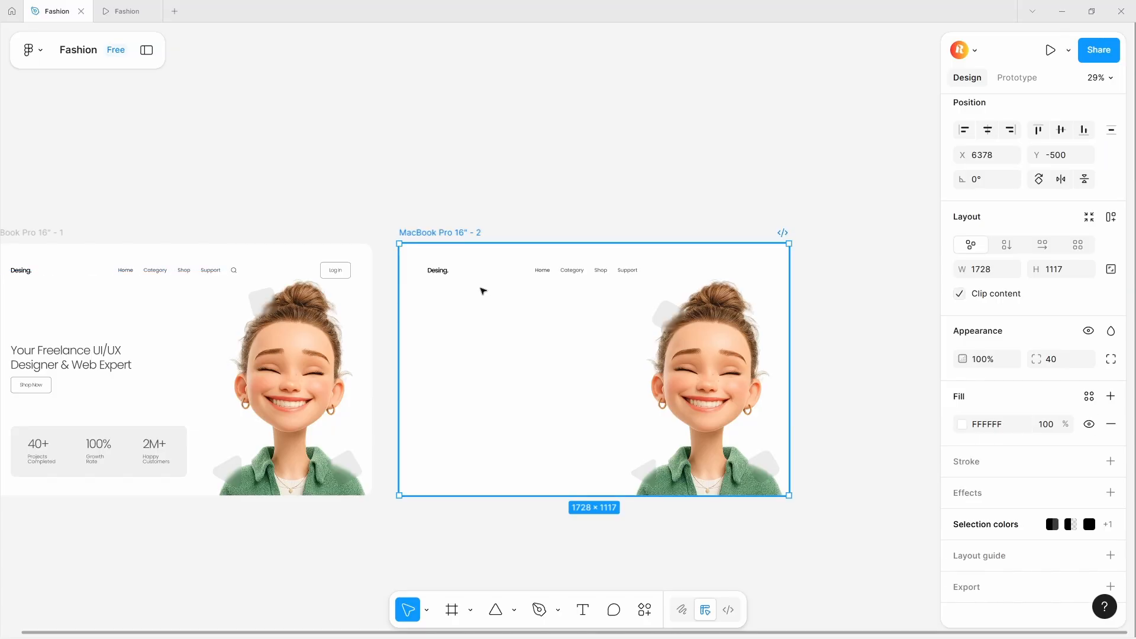
{"action": "key", "text": "ctrl+v"}
{"action": "scroll", "coordinate": [687, 271], "scroll_direction": "up", "scroll_amount": 5}
{"action": "scroll", "coordinate": [686, 271], "scroll_direction": "down", "scroll_amount": 5}
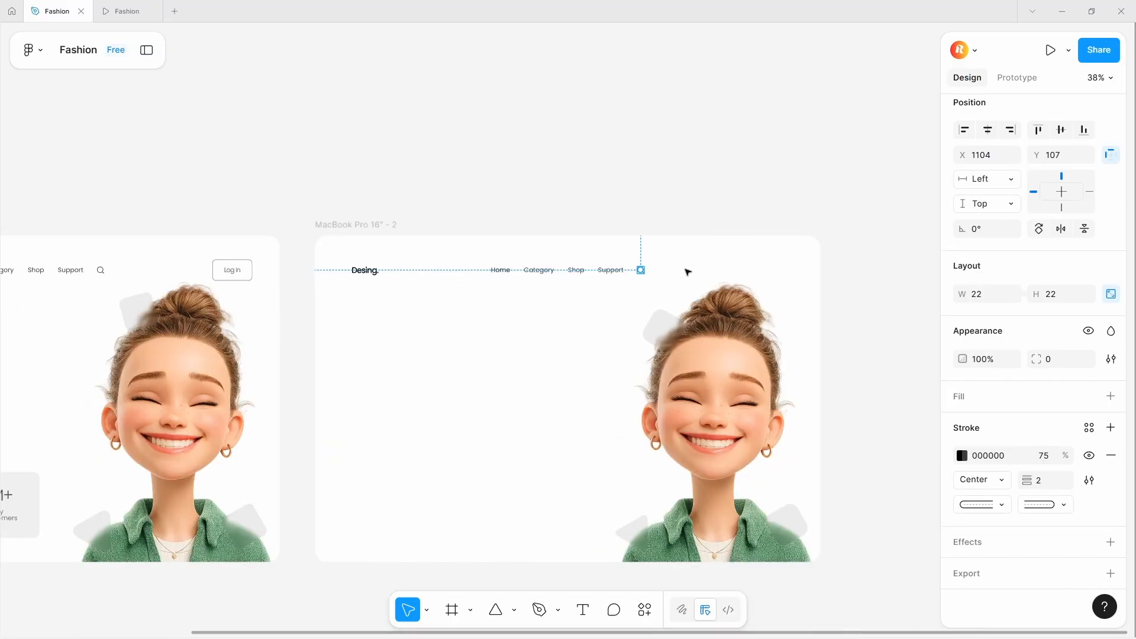
{"action": "scroll", "coordinate": [687, 272], "scroll_direction": "up", "scroll_amount": 4}
{"action": "scroll", "coordinate": [686, 272], "scroll_direction": "down", "scroll_amount": 5}
{"action": "scroll", "coordinate": [686, 272], "scroll_direction": "up", "scroll_amount": 3}
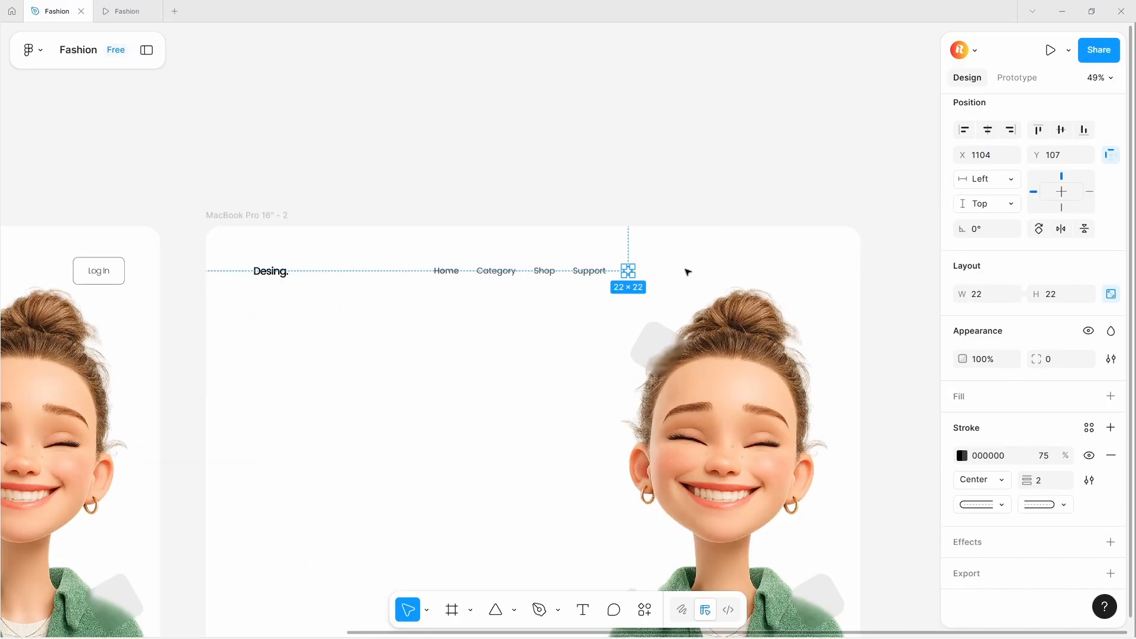
- Wrap the navigation links and search icon together in an auto layout
{"action": "left_click", "coordinate": [567, 317]}
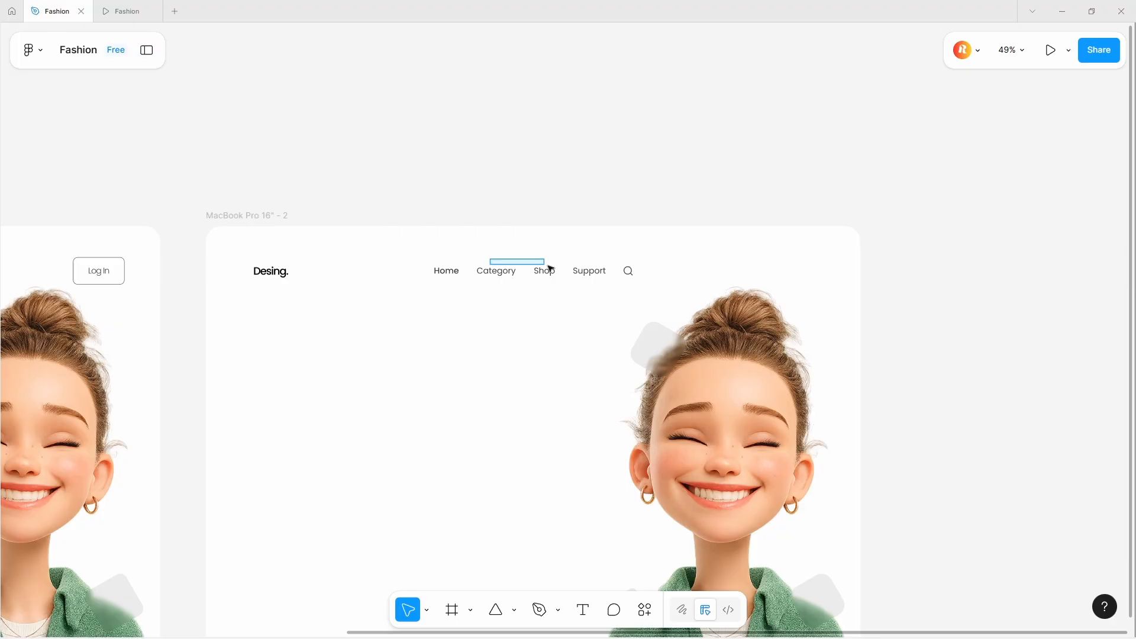
{"action": "left_click_drag", "start_coordinate": [410, 245], "coordinate": [664, 282]}
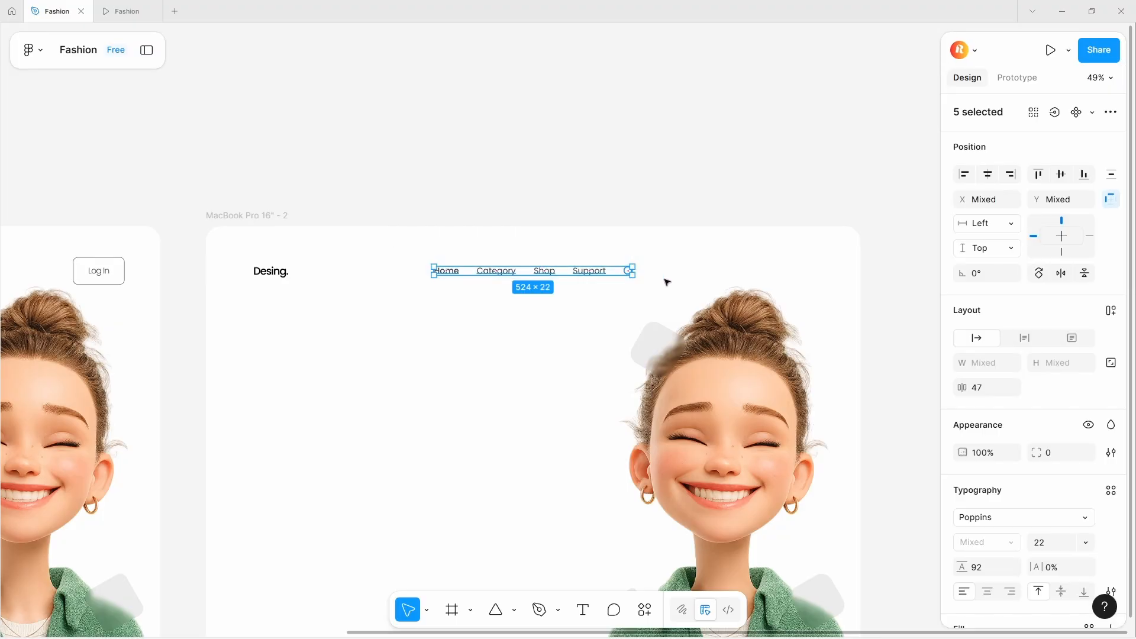
{"action": "key", "text": "shift+a"}
{"action": "left_click", "coordinate": [643, 193]}
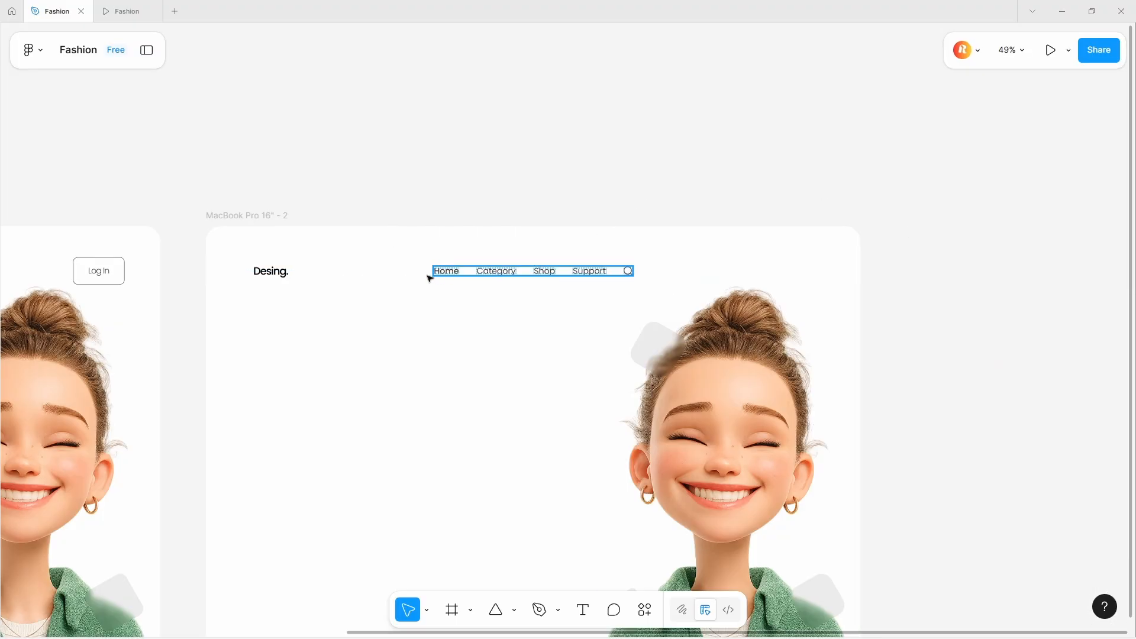
- Add a "Log In" text label at the right end of the second frame's navigation bar
{"action": "scroll", "coordinate": [360, 307], "scroll_direction": "down", "scroll_amount": 4}
{"action": "scroll", "coordinate": [344, 284], "scroll_direction": "up", "scroll_amount": 5}
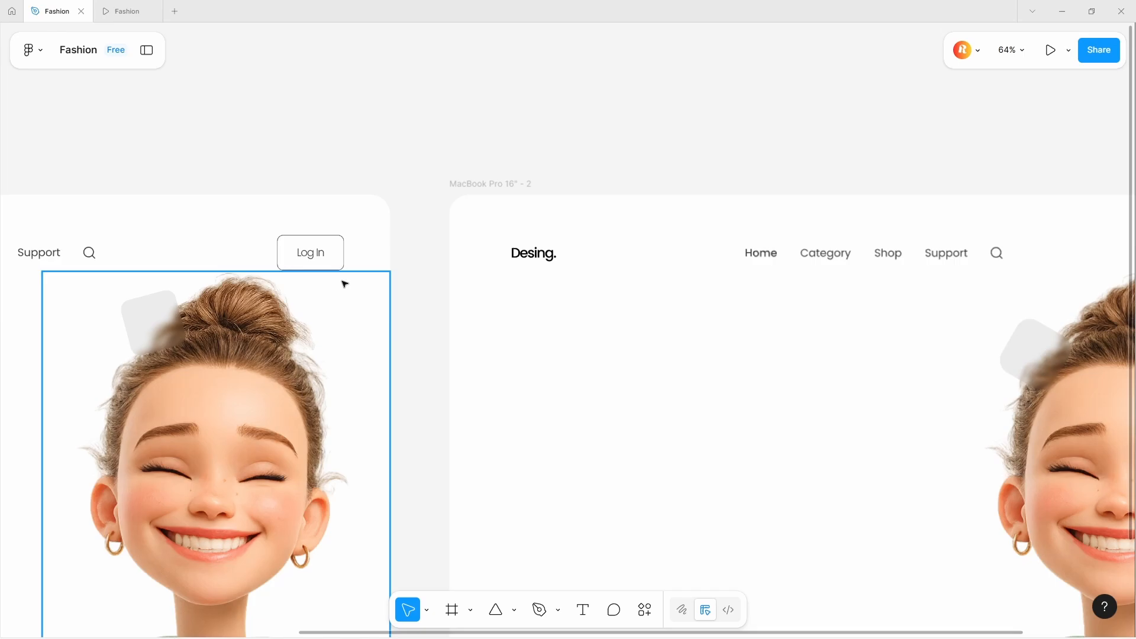
{"action": "double_click", "coordinate": [314, 248]}
{"action": "left_click", "coordinate": [598, 348]}
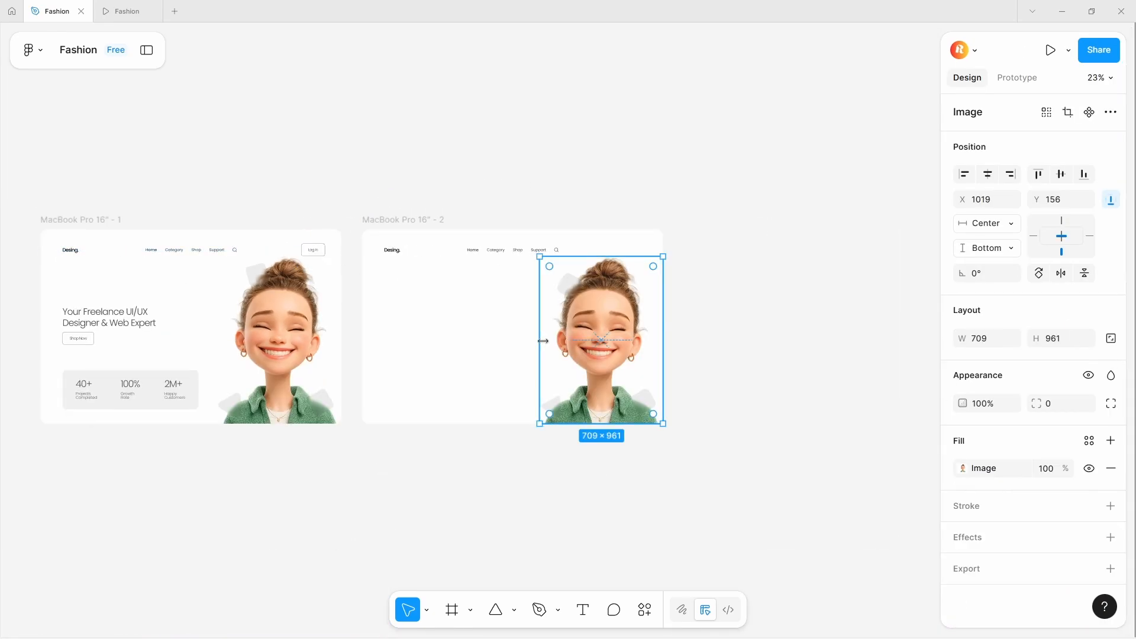
{"action": "left_click", "coordinate": [462, 314]}
{"action": "scroll", "coordinate": [651, 251], "scroll_direction": "up", "scroll_amount": 5}
{"action": "key", "text": "t"}
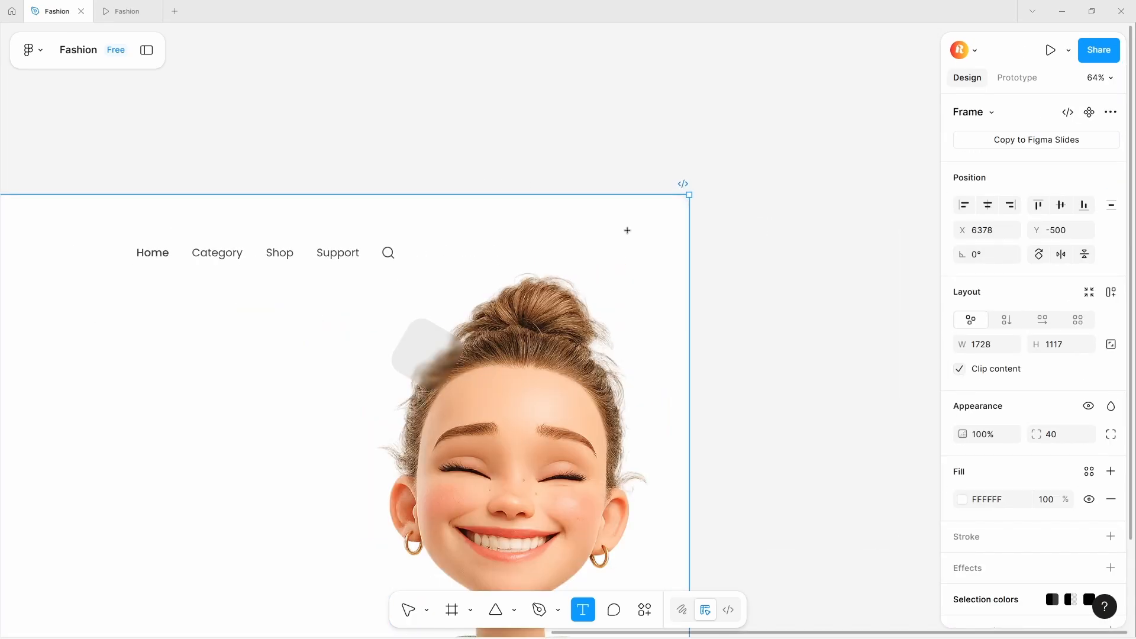
{"action": "left_click", "coordinate": [610, 244]}
{"action": "type", "text": "Log In"}
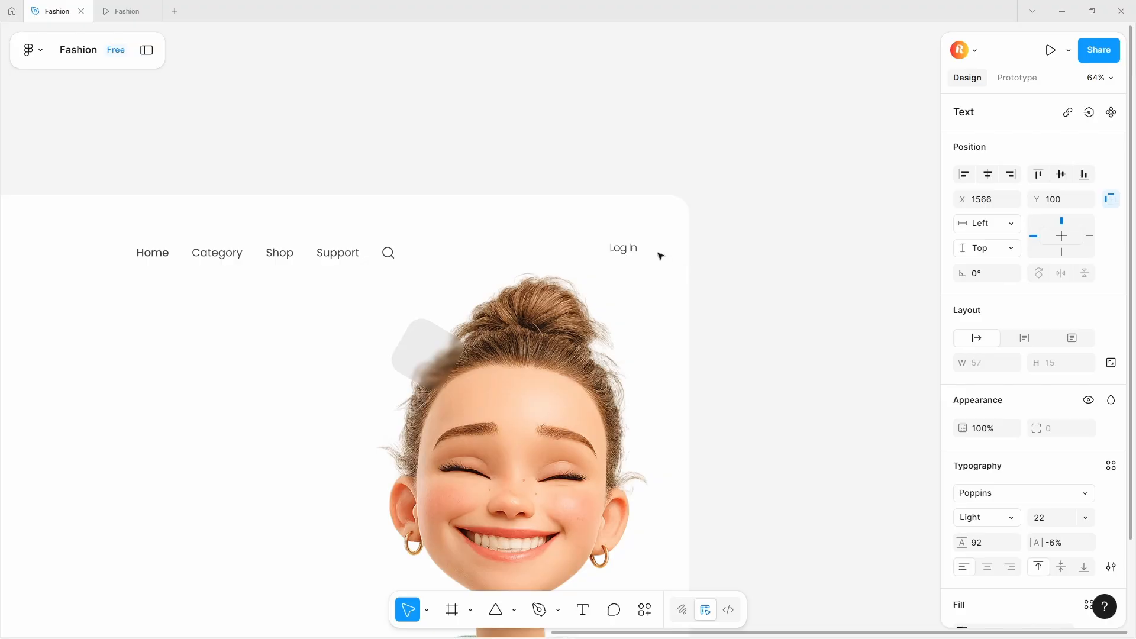
- Wrap the Log In text label in an auto layout frame
{"action": "scroll", "coordinate": [659, 253], "scroll_direction": "up", "scroll_amount": 4}
{"action": "key", "text": "Escape"}
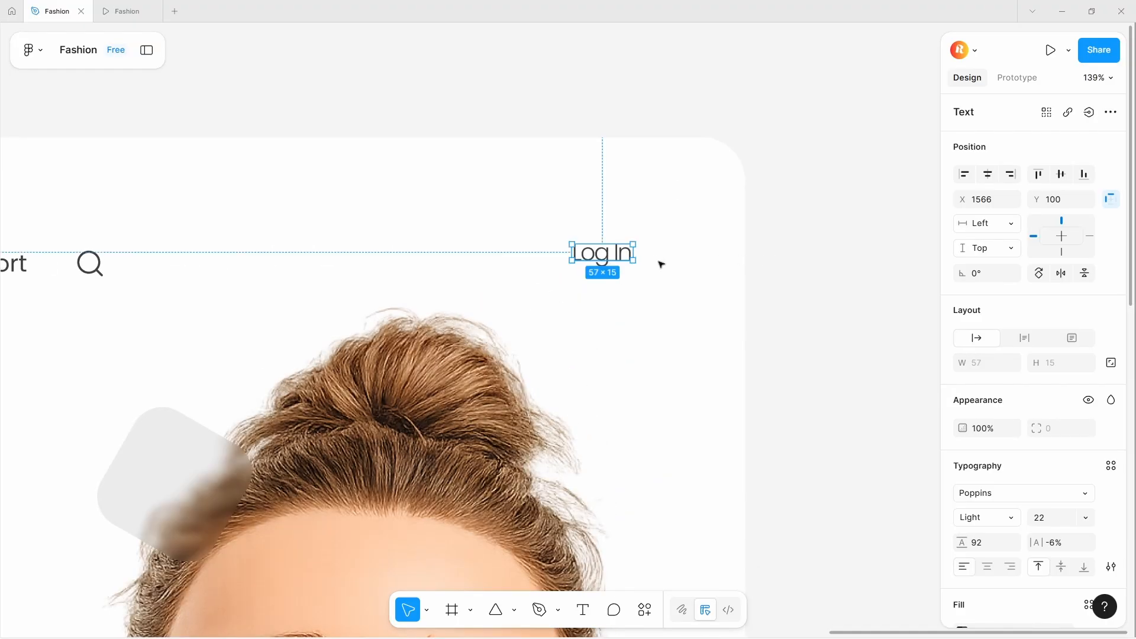
{"action": "key", "text": "shift+a"}
{"action": "scroll", "coordinate": [1027, 540], "scroll_direction": "down", "scroll_amount": 3}
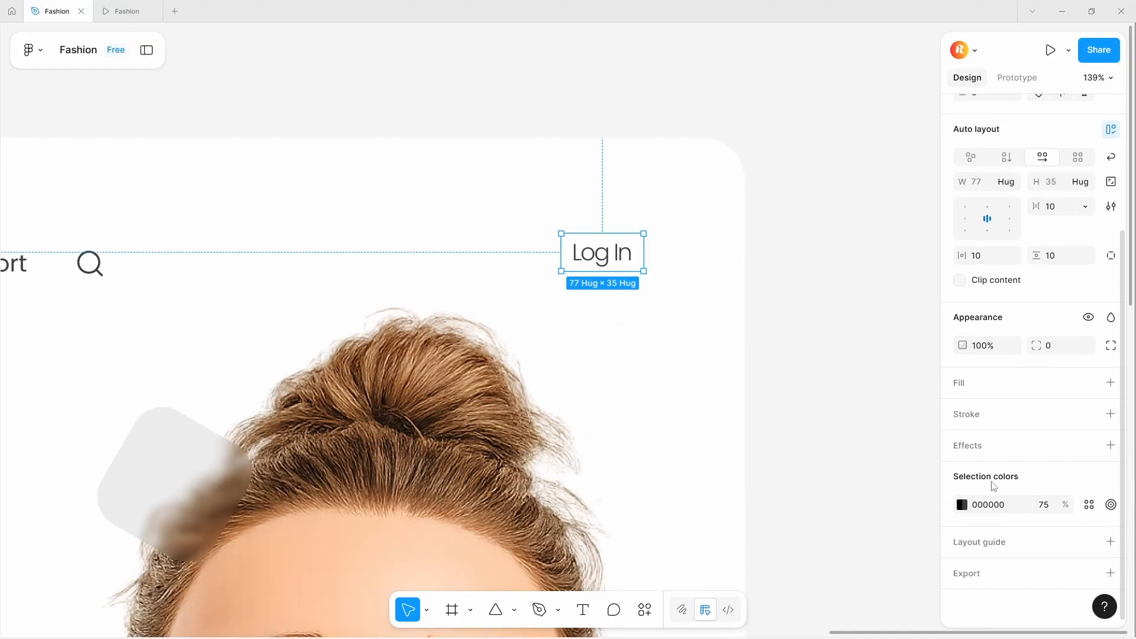
- Add a black stroke to the Log In frame and set its horizontal and vertical padding to 22
{"action": "left_click", "coordinate": [999, 415]}
{"action": "left_click_drag", "start_coordinate": [1037, 255], "coordinate": [1047, 258]}
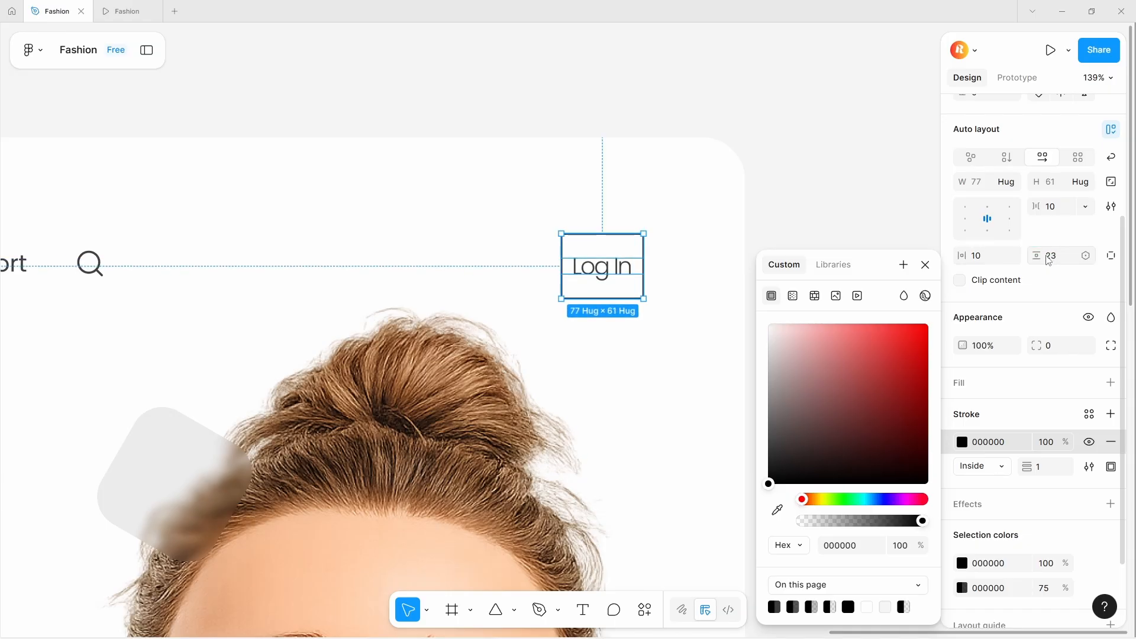
{"action": "left_click", "coordinate": [1050, 257]}
{"action": "left_click", "coordinate": [987, 260]}
{"action": "type", "text": "22"}
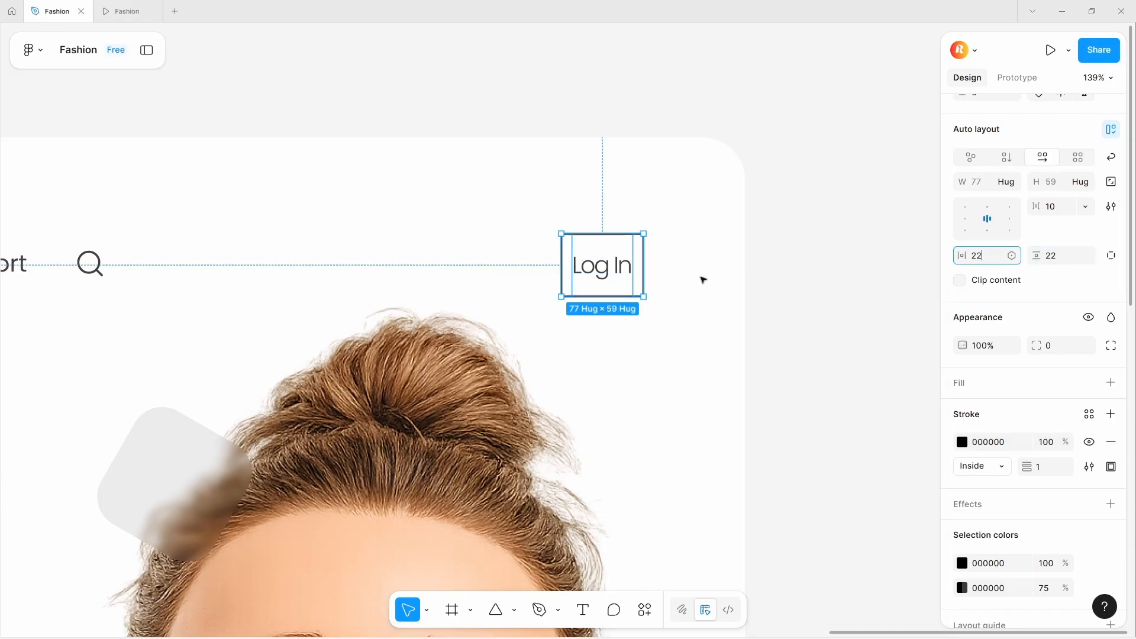
{"action": "left_click", "coordinate": [700, 276]}
- Set the Log In button's horizontal padding to 28
{"action": "left_click_drag", "start_coordinate": [644, 267], "coordinate": [629, 265]}
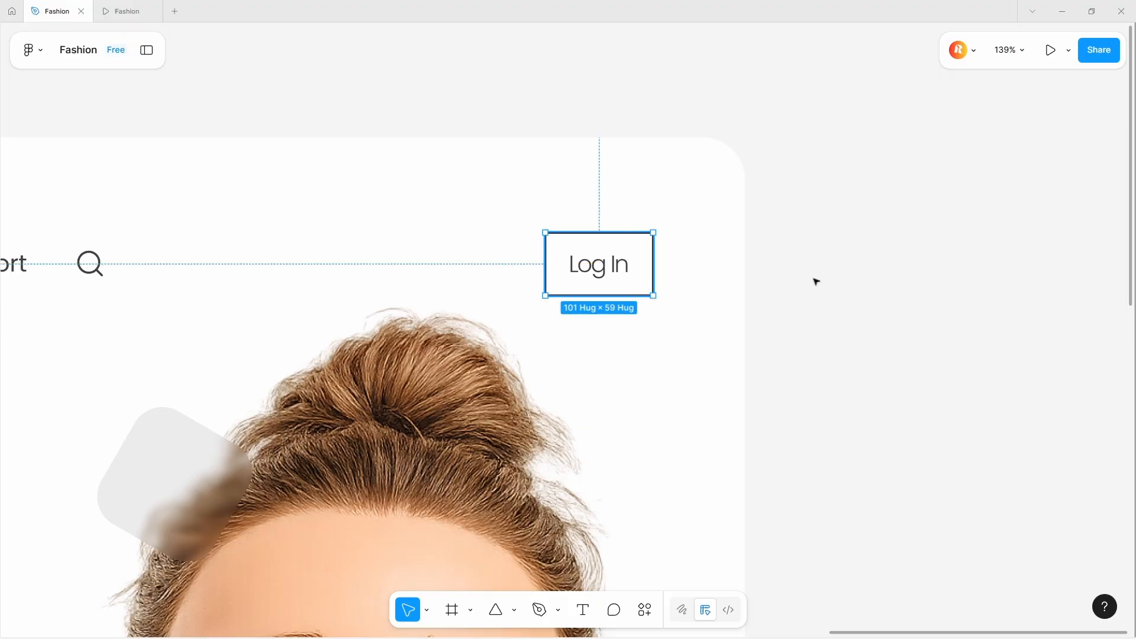
{"action": "left_click", "coordinate": [997, 440]}
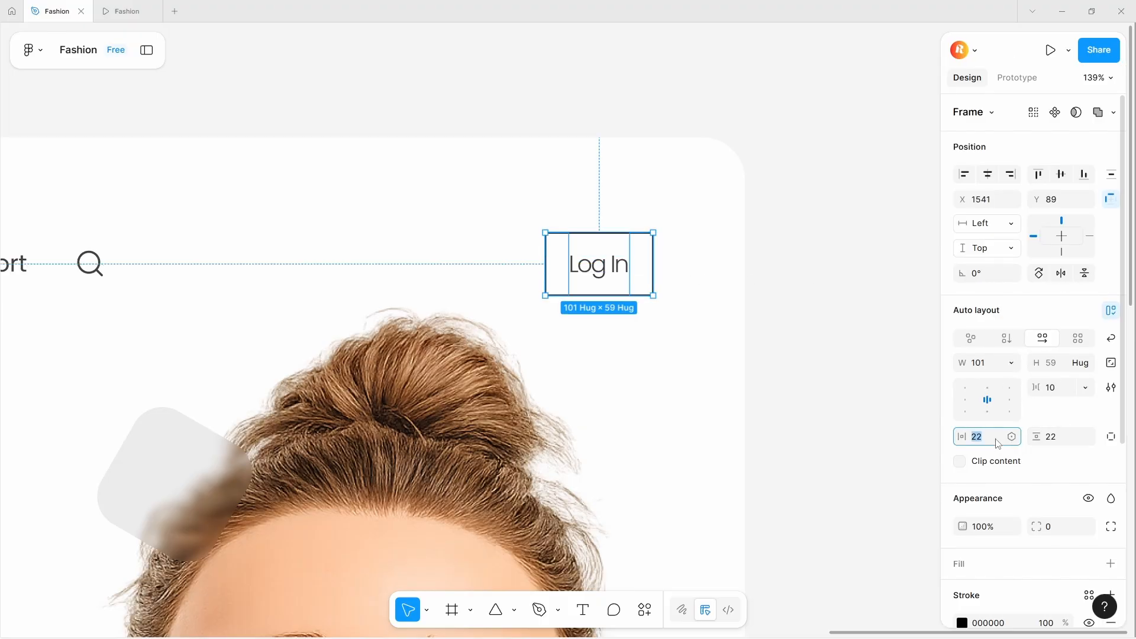
{"action": "type", "text": "24"}
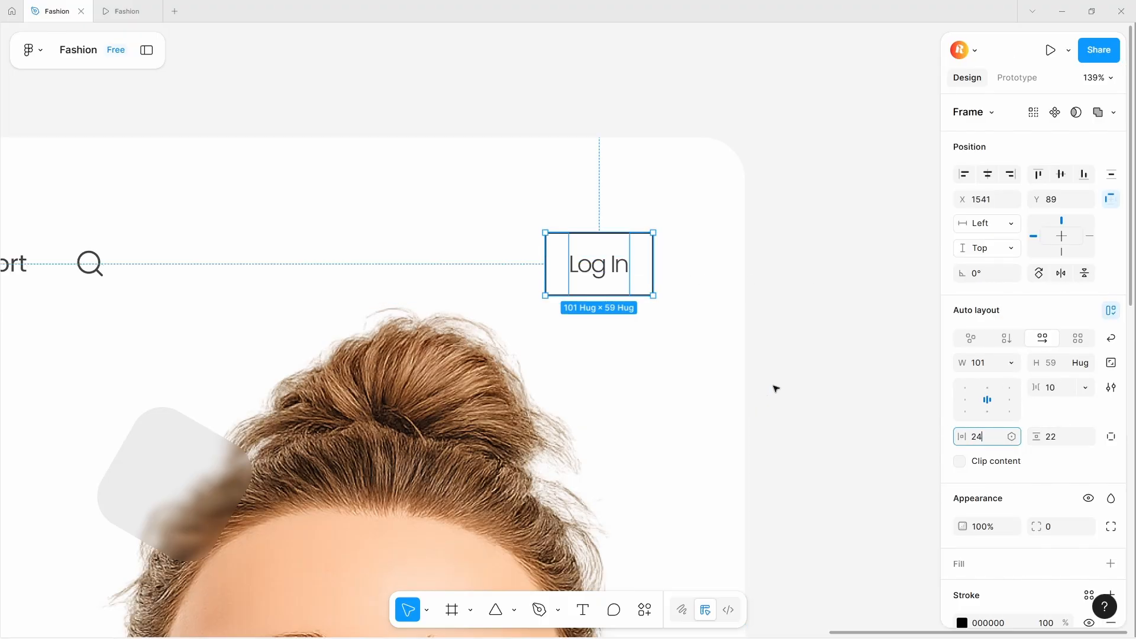
{"action": "left_click", "coordinate": [780, 386]}
{"action": "left_click", "coordinate": [622, 263]}
{"action": "left_click", "coordinate": [1002, 439]}
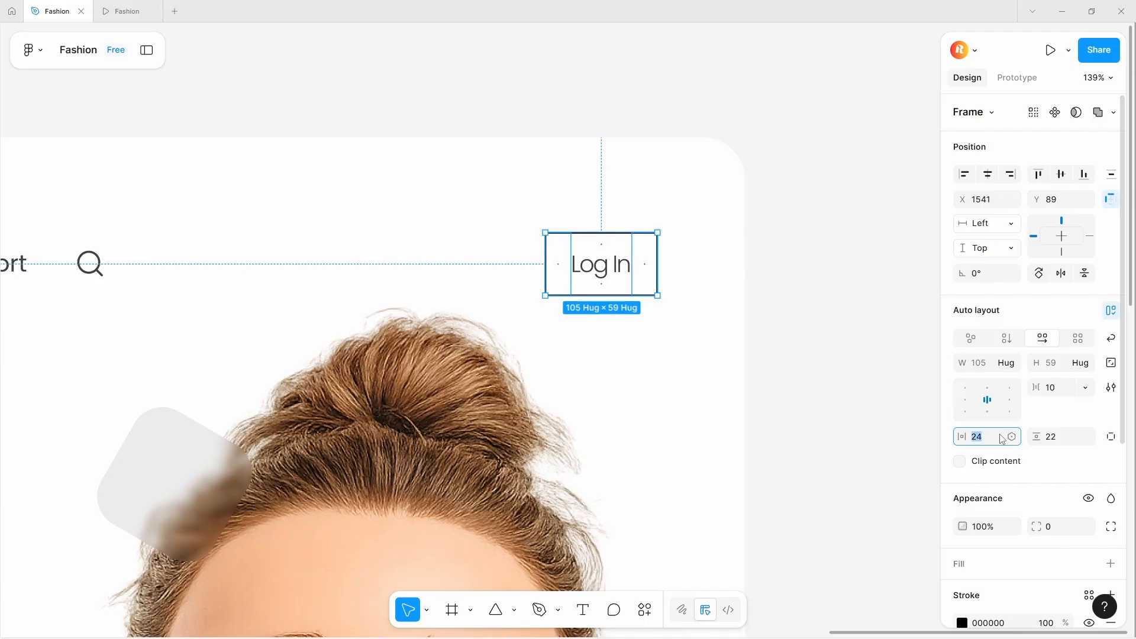
{"action": "type", "text": "2"}
{"action": "left_click", "coordinate": [852, 376]}
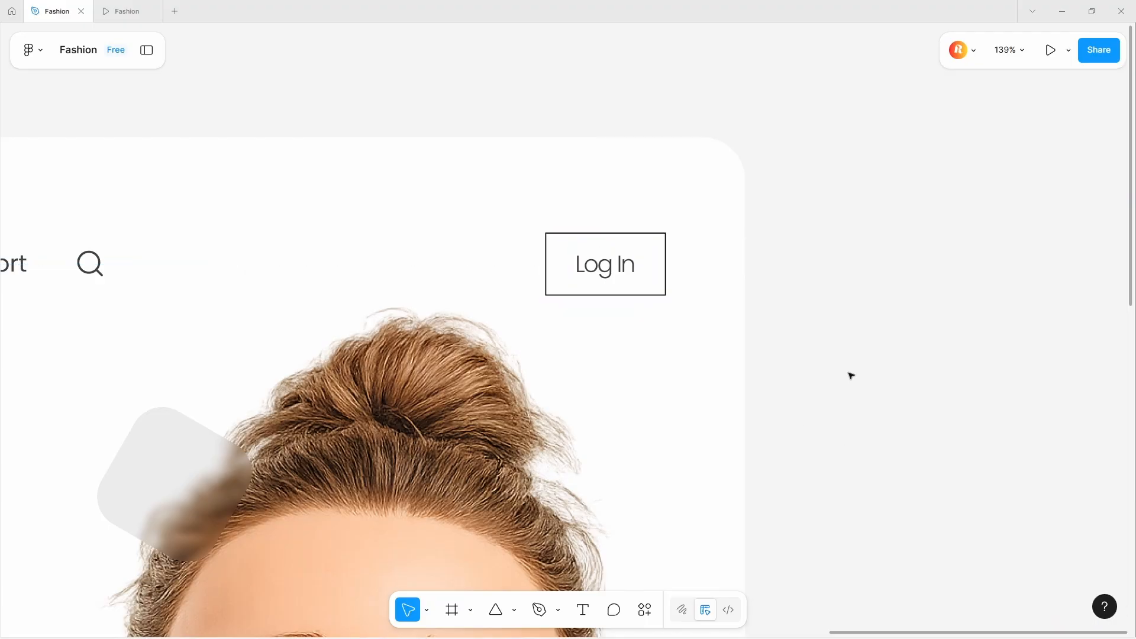
- Shift the Log In button slightly left and give it a corner radius of 4
{"action": "scroll", "coordinate": [811, 358], "scroll_direction": "down", "scroll_amount": 5}
{"action": "left_click_drag", "start_coordinate": [739, 322], "coordinate": [722, 321]}
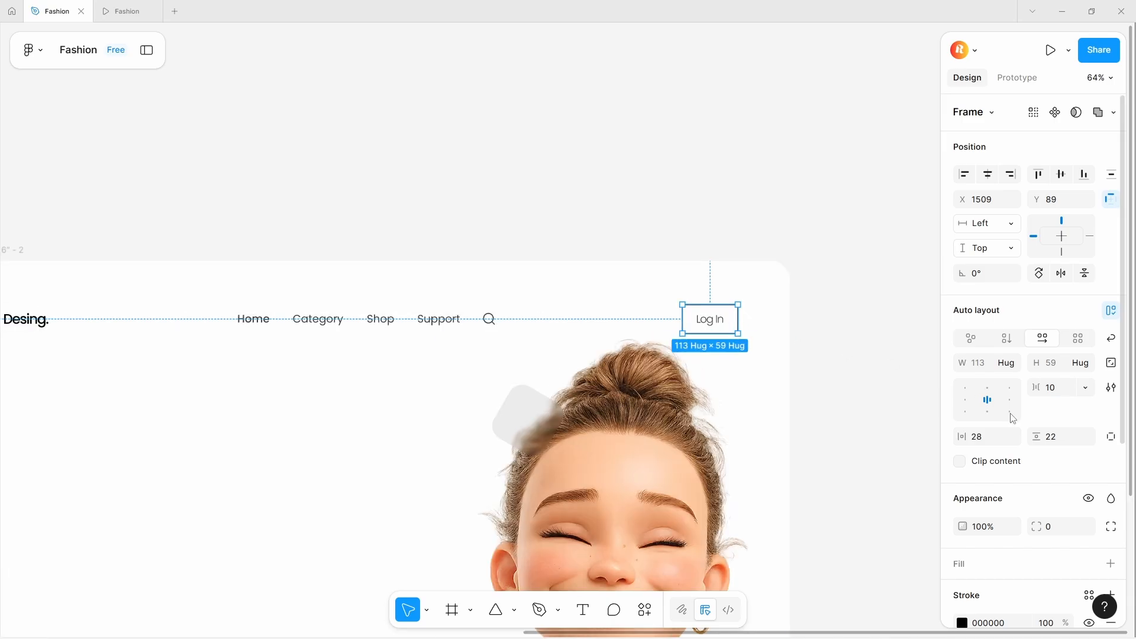
{"action": "left_click_drag", "start_coordinate": [1030, 525], "coordinate": [1095, 541]}
{"action": "key", "text": "shift+1"}
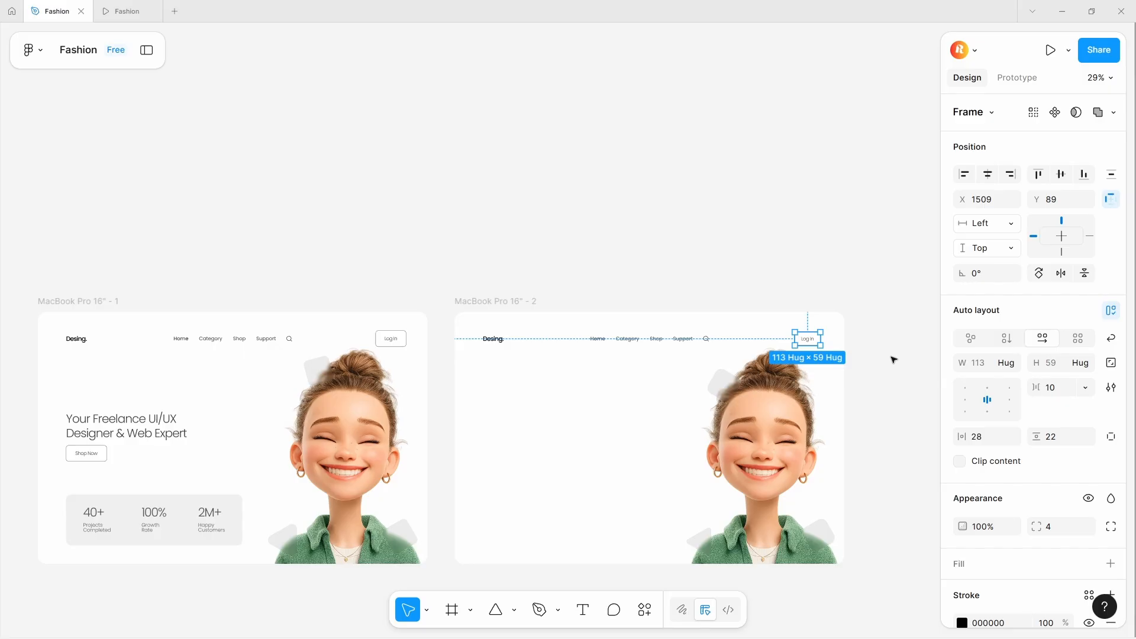
- Wrap the logo, navigation links and Log In button in one auto layout and center it horizontally in the frame
{"action": "left_click", "coordinate": [674, 342]}
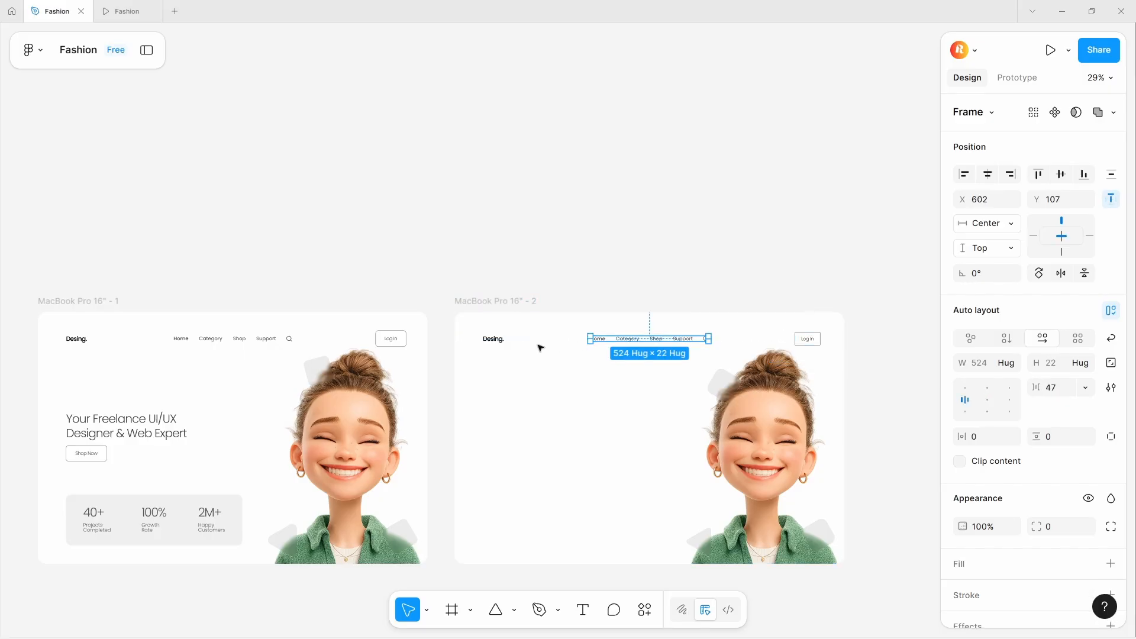
{"action": "left_click", "coordinate": [494, 343], "text": "shift"}
{"action": "left_click", "coordinate": [807, 339], "text": "shift"}
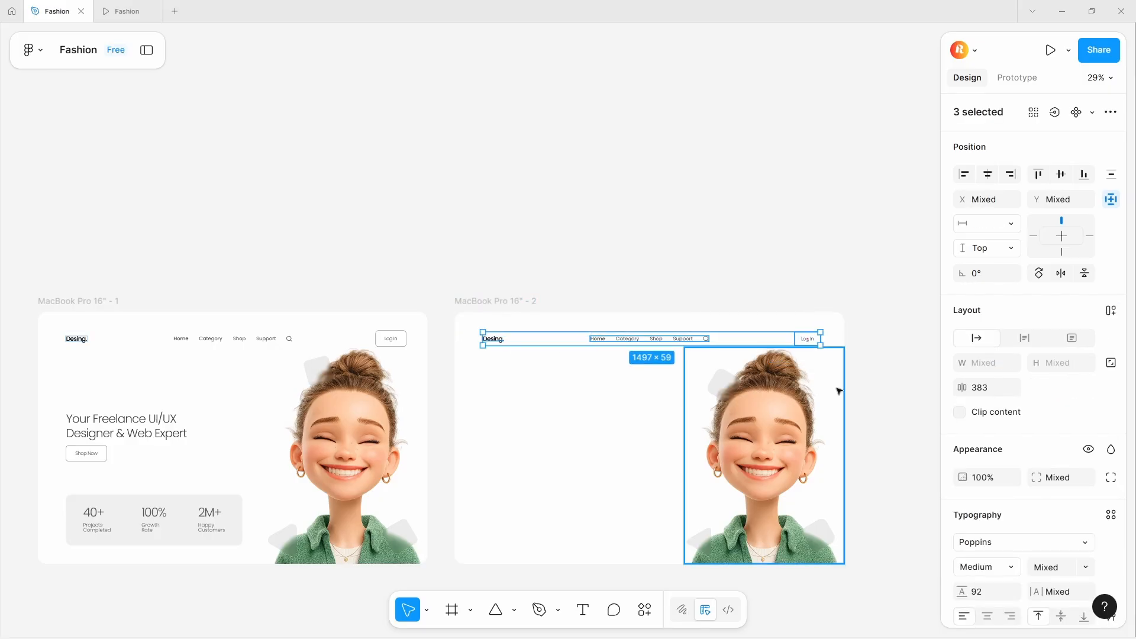
{"action": "key", "text": "shift+a"}
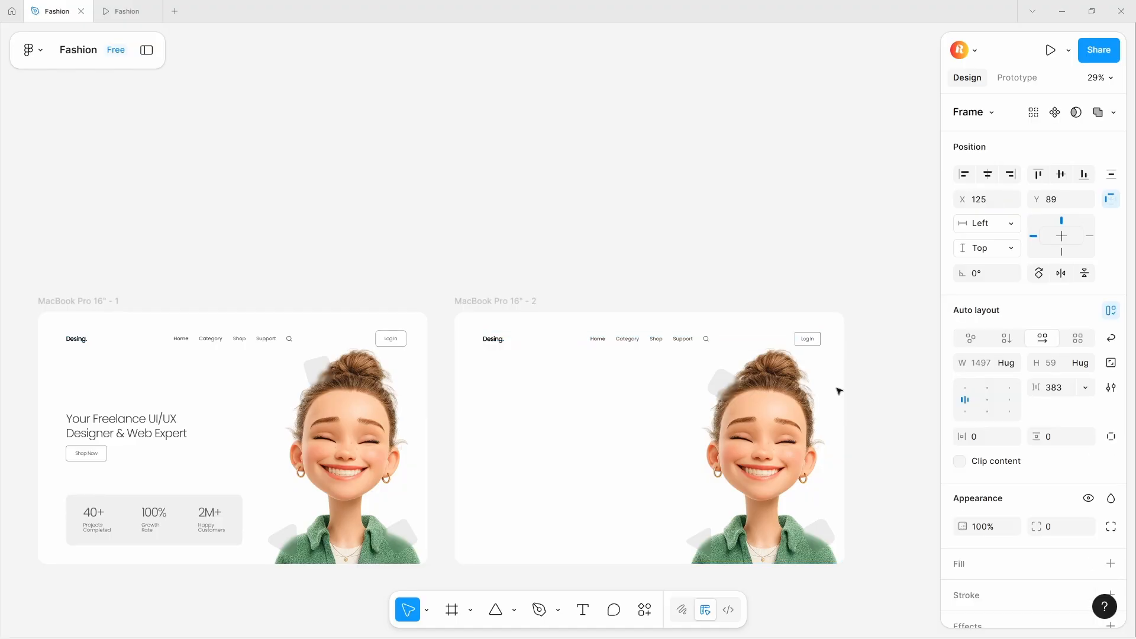
{"action": "left_click", "coordinate": [993, 175]}
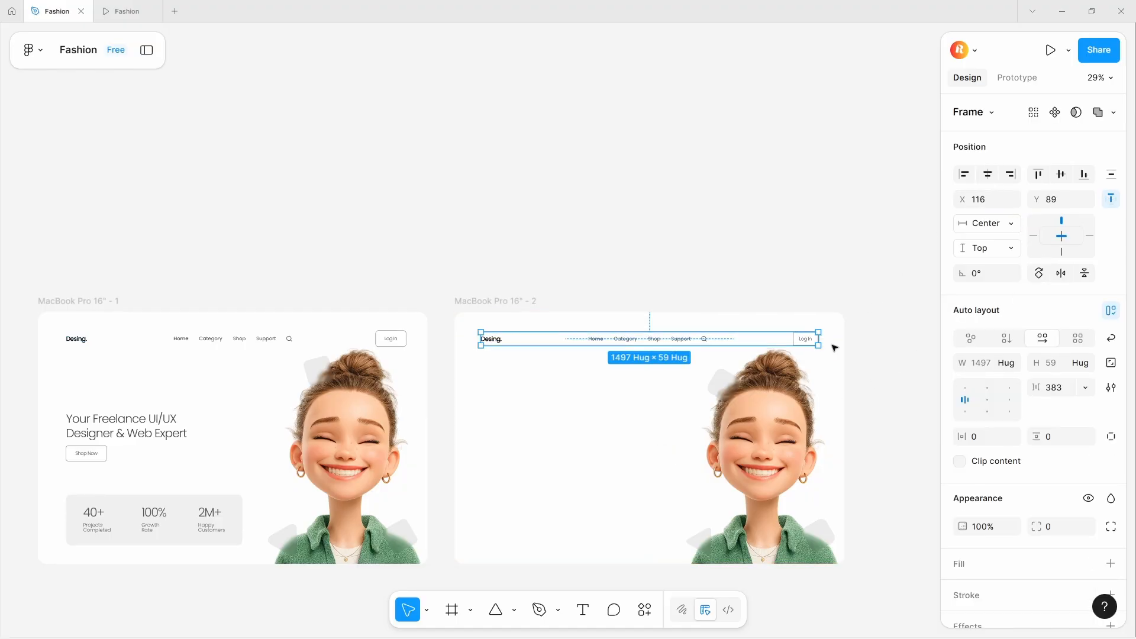
- Paste the heading "Your Freelance UI/UX Designer & Web Expert" from the first frame onto the second frame's left side
{"action": "scroll", "coordinate": [835, 347], "scroll_direction": "down", "scroll_amount": 3}
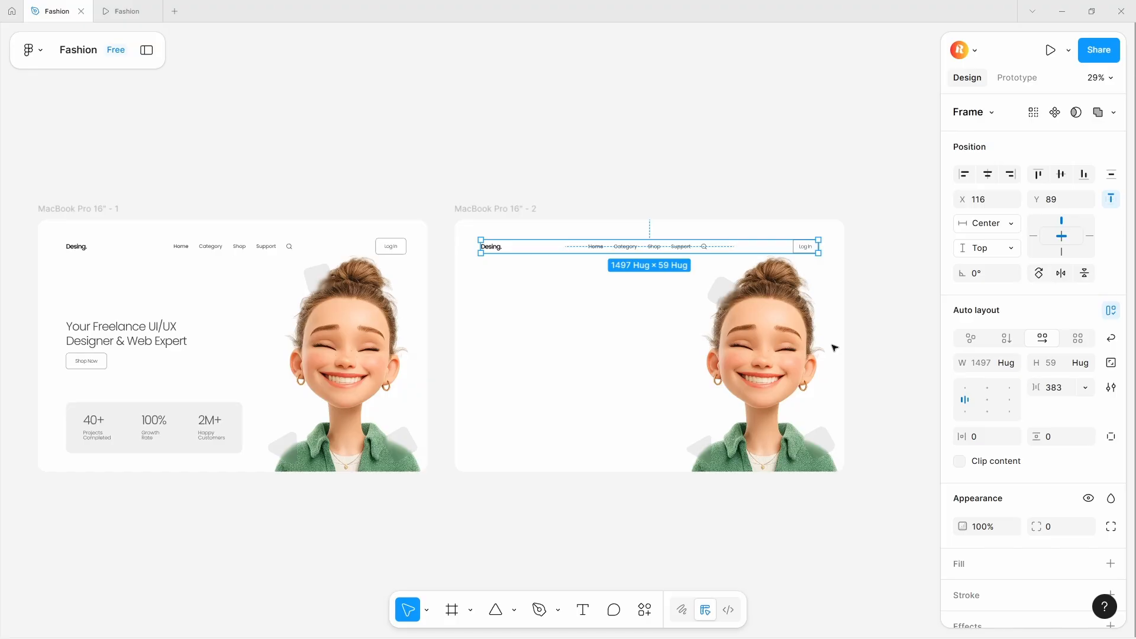
{"action": "left_click", "coordinate": [132, 340]}
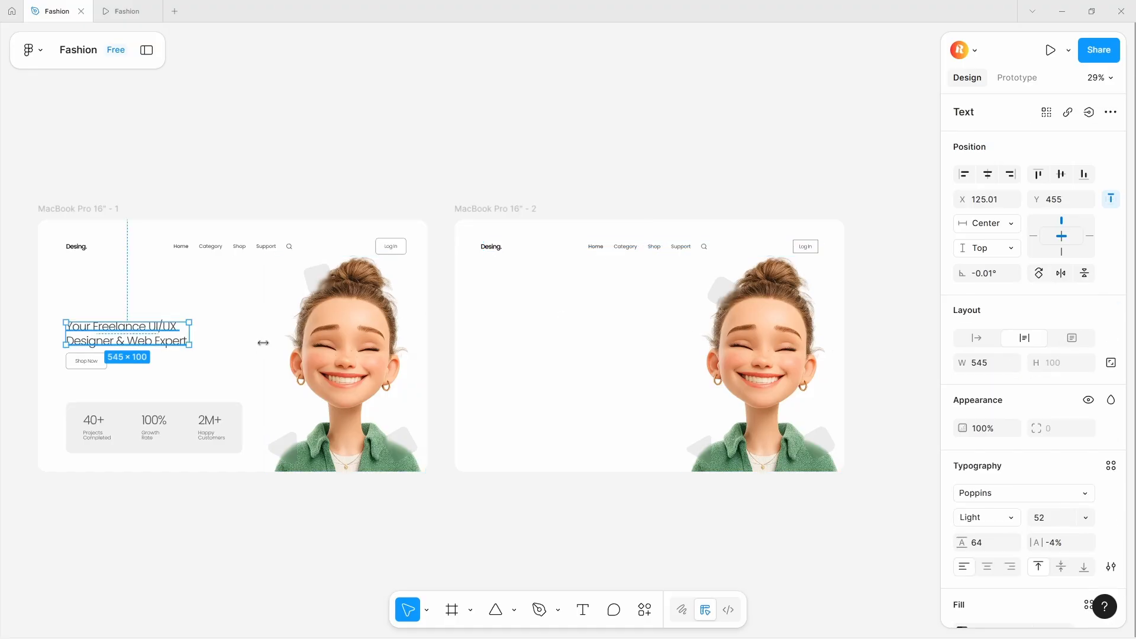
{"action": "scroll", "coordinate": [500, 352], "scroll_direction": "up", "scroll_amount": 5}
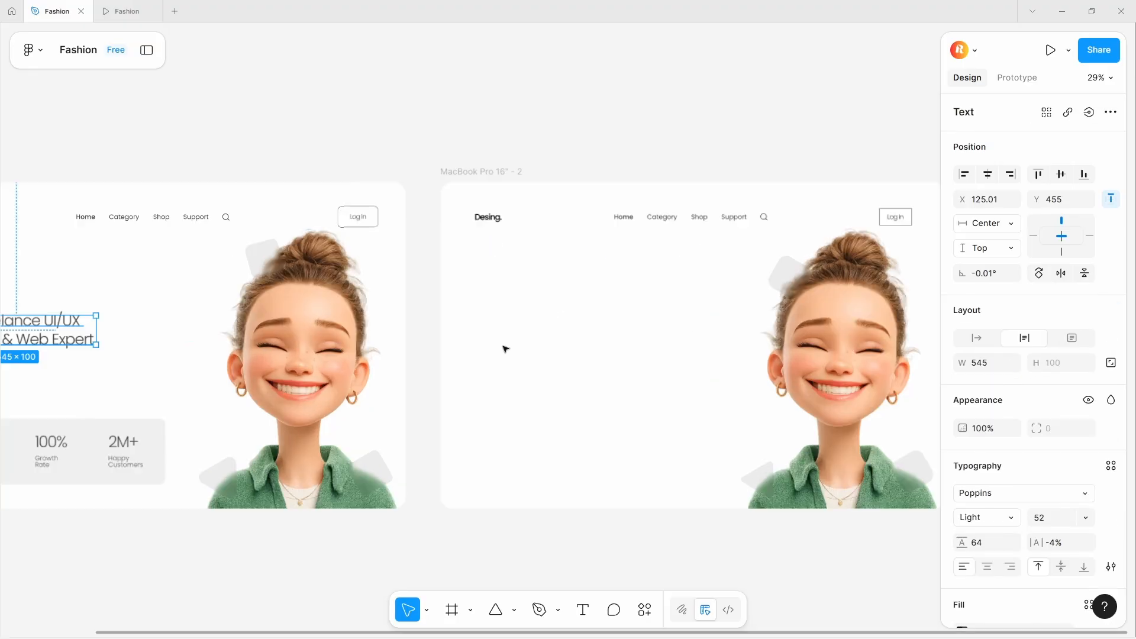
{"action": "key", "text": "r"}
{"action": "key", "text": "t"}
{"action": "left_click", "coordinate": [472, 314]}
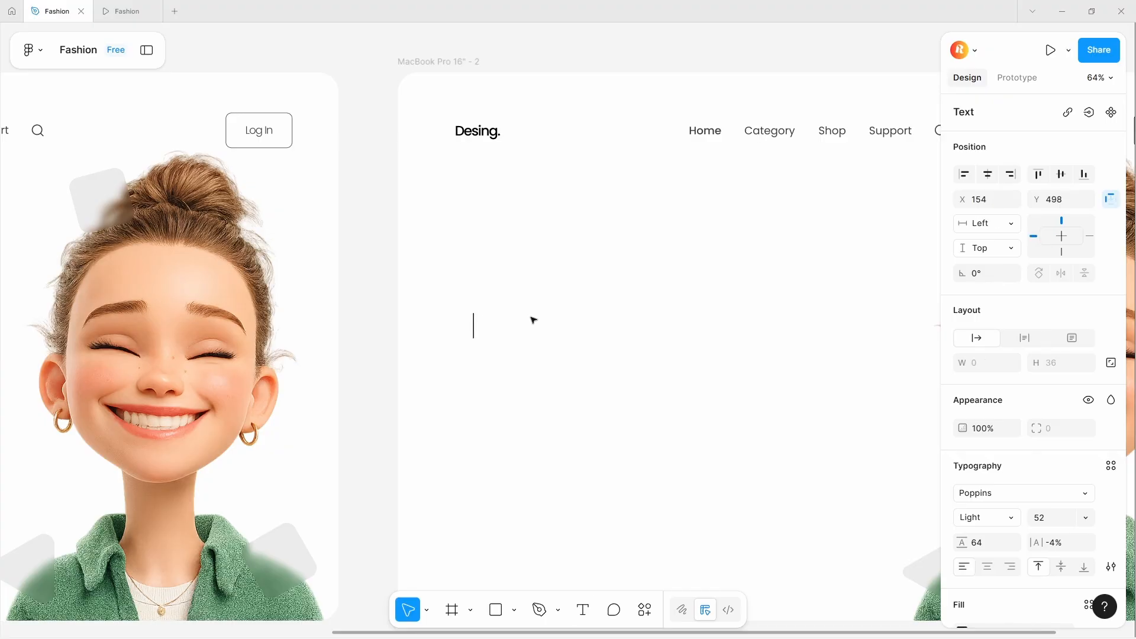
{"action": "key", "text": "ctrl+v"}
{"action": "key", "text": "Escape"}
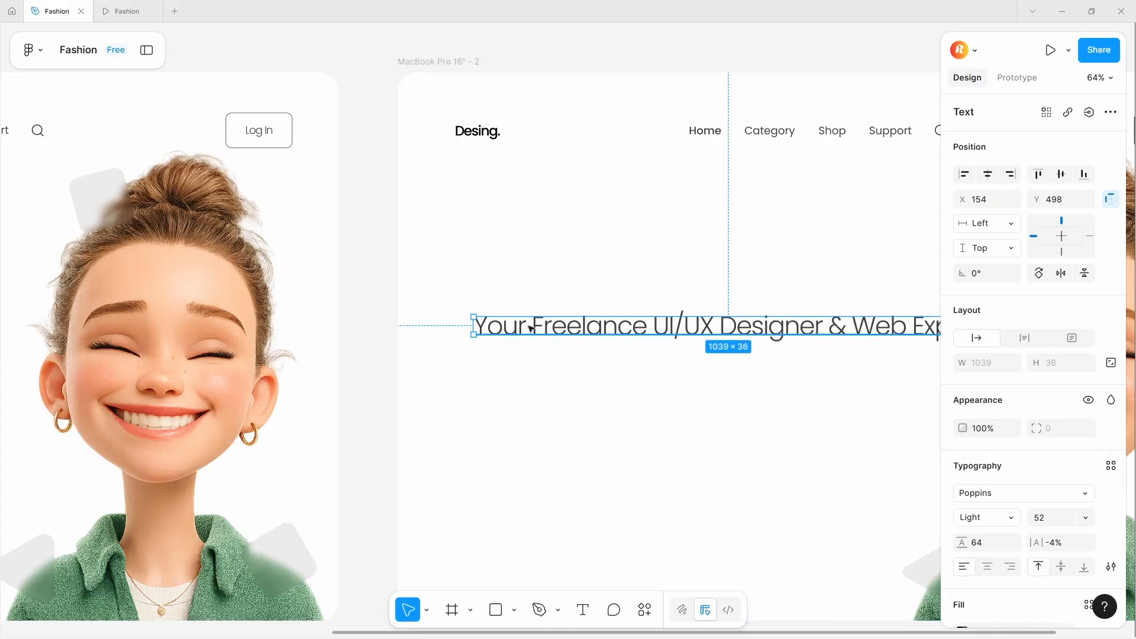
{"action": "left_click_drag", "start_coordinate": [530, 325], "coordinate": [515, 324]}
- Resize the heading's text box to about 543 px wide so it wraps onto two lines, and reposition it
{"action": "scroll", "coordinate": [515, 325], "scroll_direction": "down", "scroll_amount": 2}
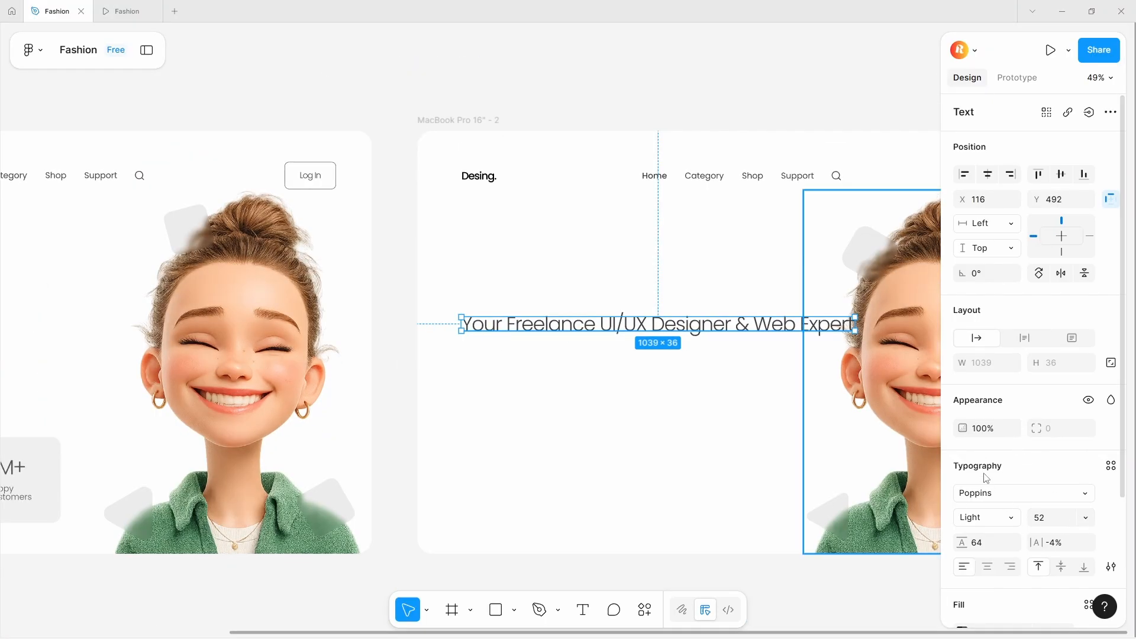
{"action": "scroll", "coordinate": [1063, 377], "scroll_direction": "down", "scroll_amount": 3}
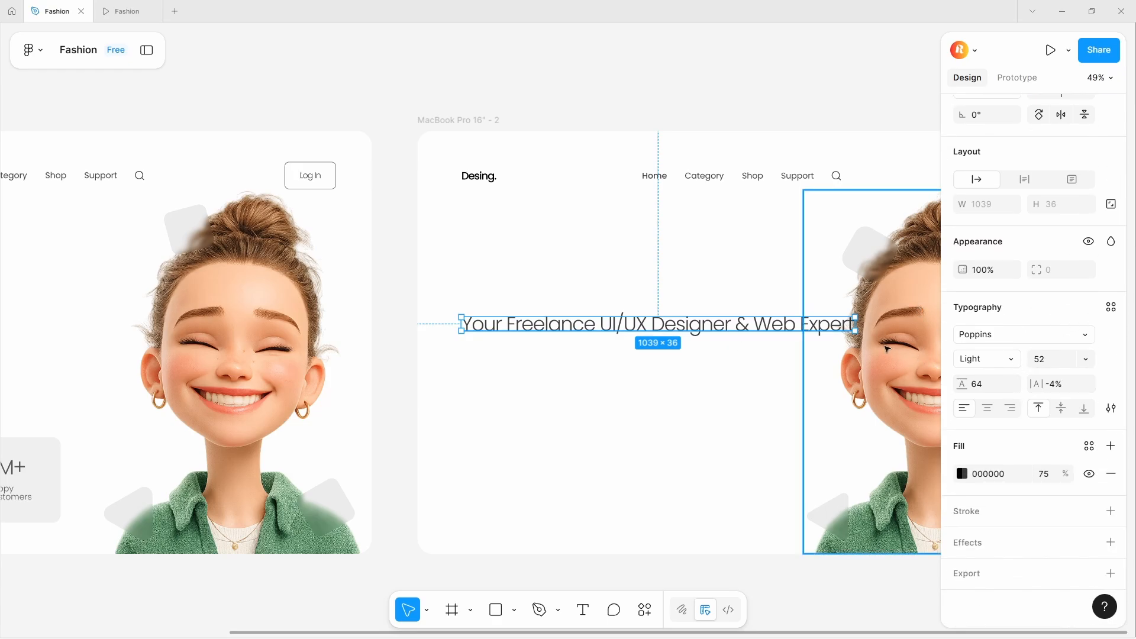
{"action": "left_click_drag", "start_coordinate": [856, 327], "coordinate": [668, 327]}
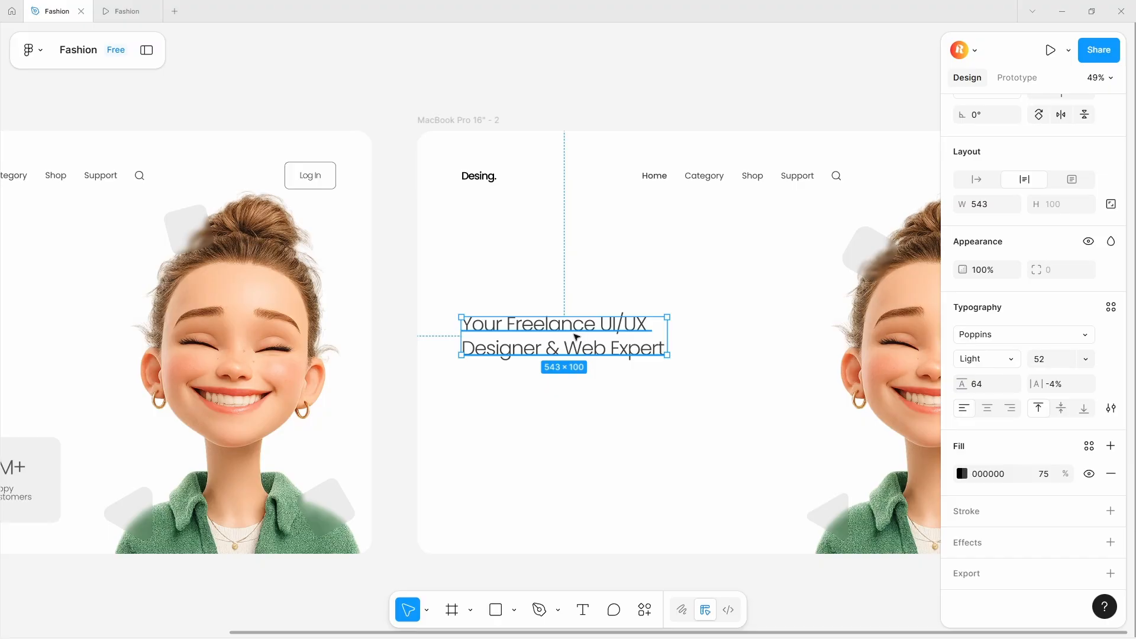
{"action": "left_click_drag", "start_coordinate": [576, 336], "coordinate": [572, 323]}
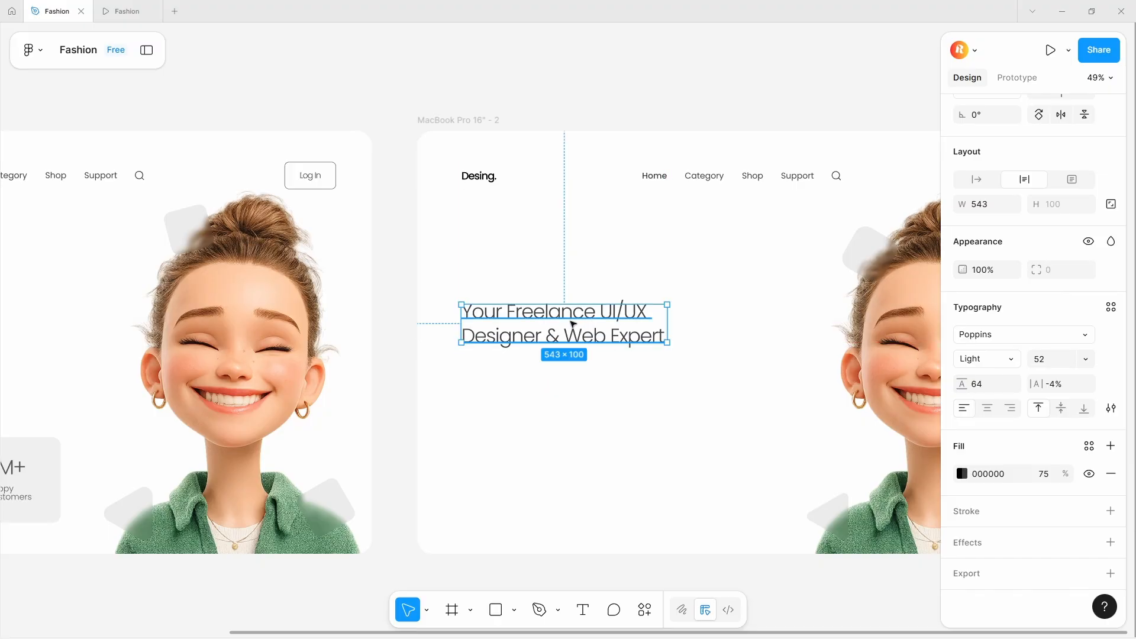
- Duplicate the Log In button and place the copy beneath the heading
{"action": "scroll", "coordinate": [572, 324], "scroll_direction": "down", "scroll_amount": 5}
{"action": "left_click", "coordinate": [777, 248]}
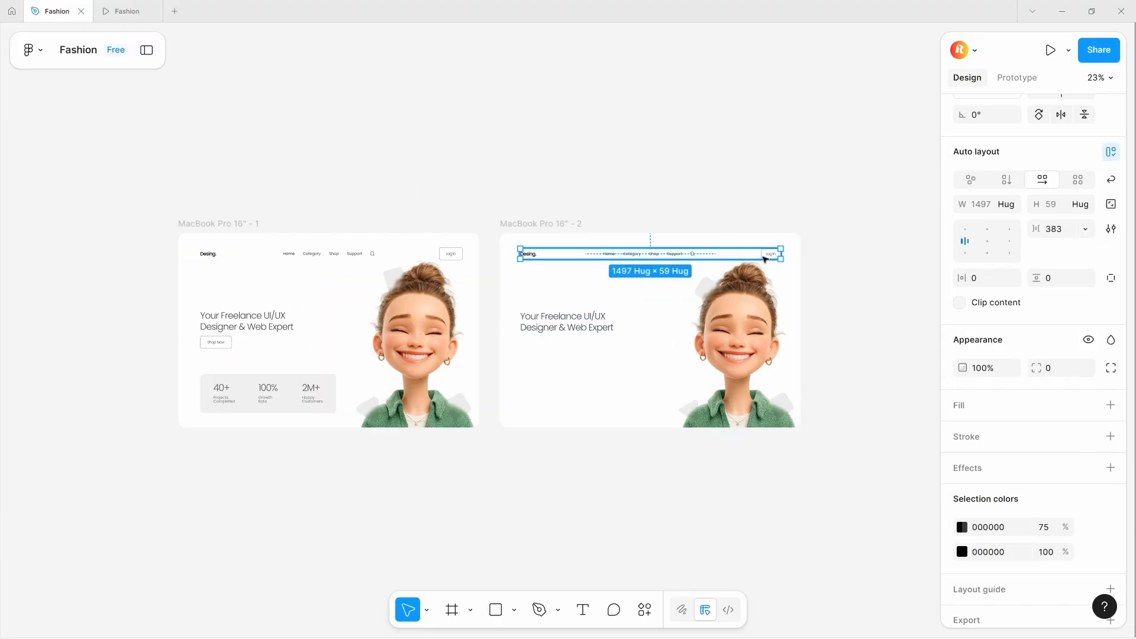
{"action": "left_click", "coordinate": [766, 254]}
{"action": "left_click_drag", "start_coordinate": [771, 258], "coordinate": [532, 342]}
{"action": "scroll", "coordinate": [533, 343], "scroll_direction": "up", "scroll_amount": 10}
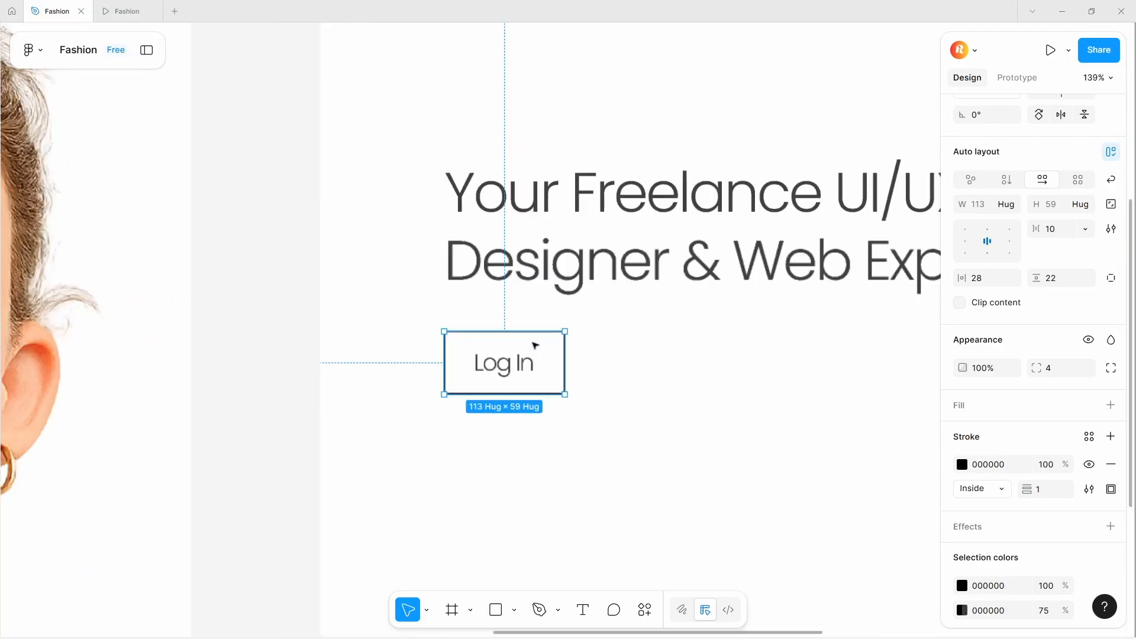
- Change the duplicated button's label to "Know More"
{"action": "double_click", "coordinate": [515, 363]}
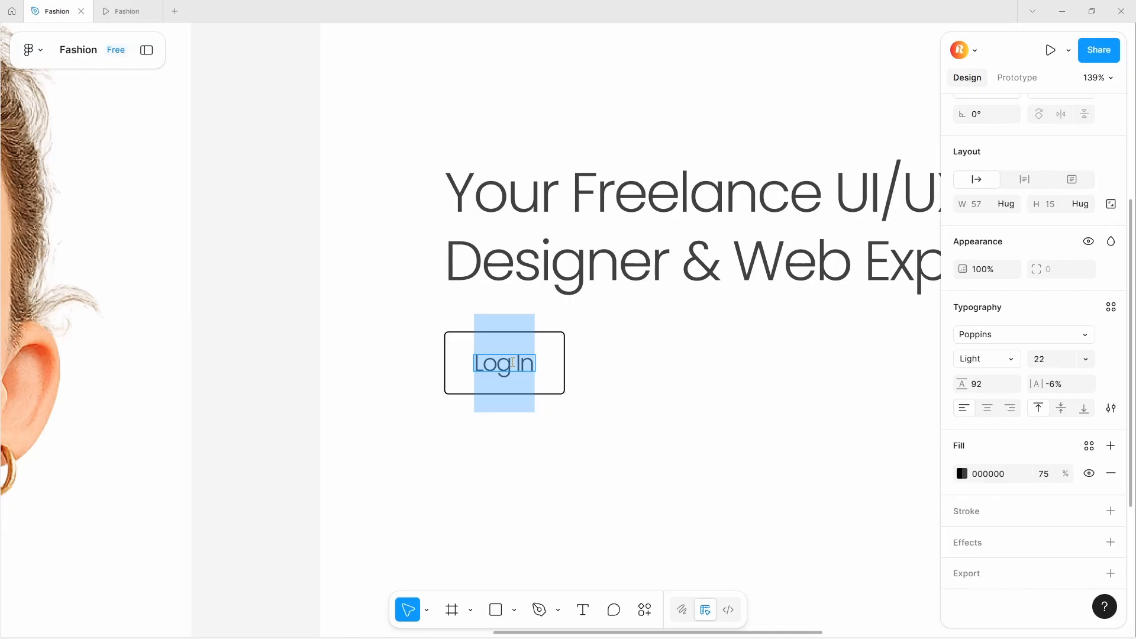
{"action": "type", "text": "Knoe"}
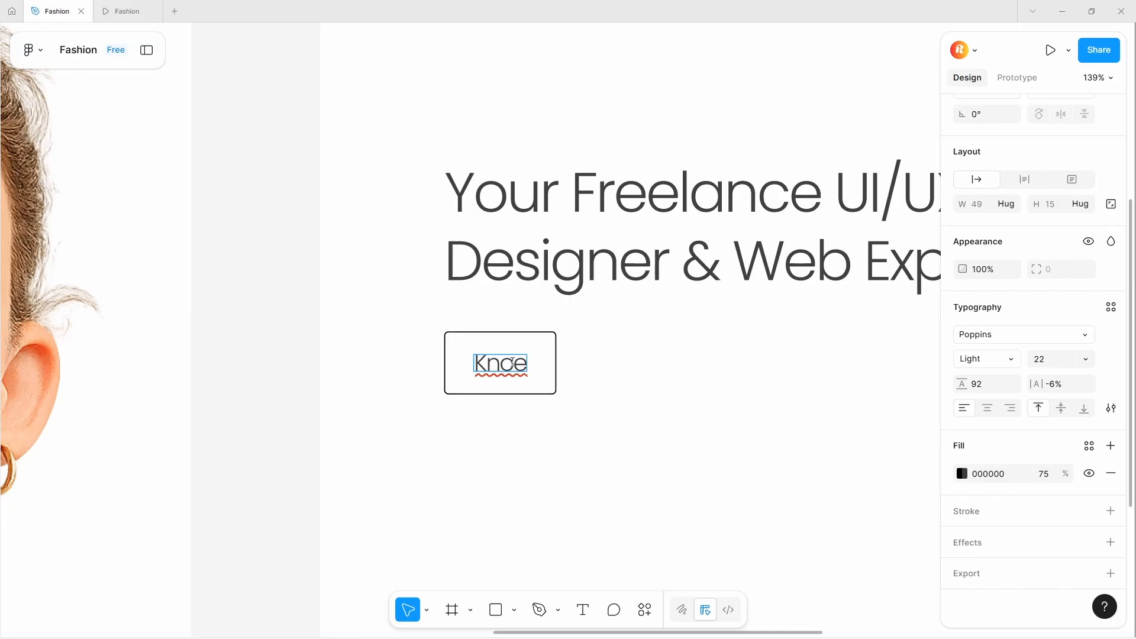
{"action": "key", "text": "BackSpace"}
{"action": "key", "text": "BackSpace"}
{"action": "type", "text": "ow"}
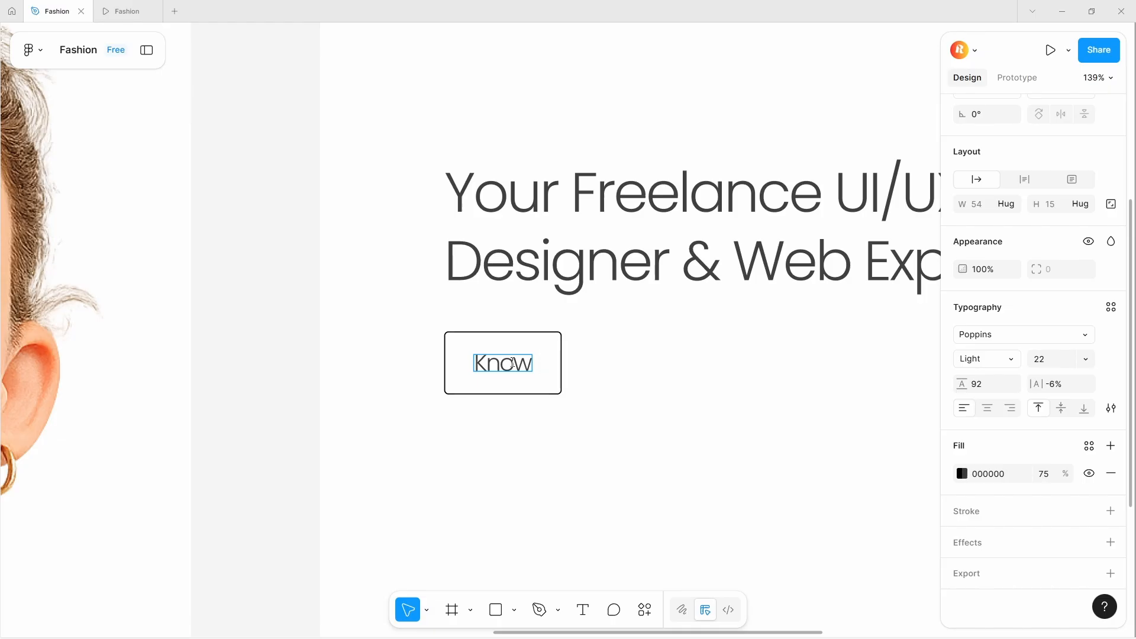
{"action": "type", "text": " More"}
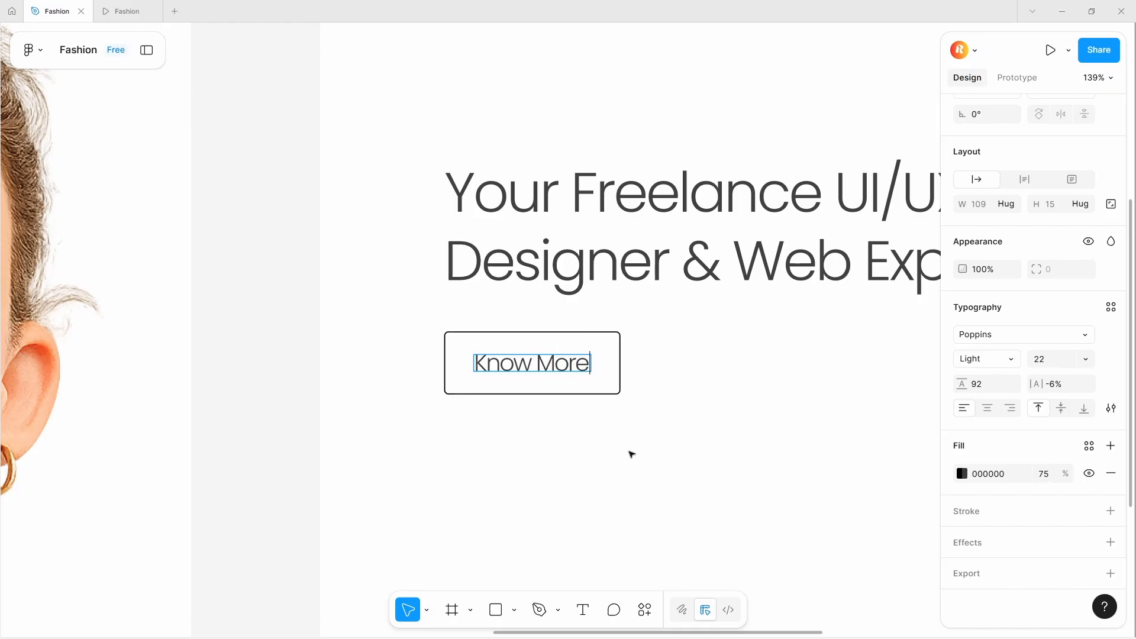
{"action": "left_click", "coordinate": [631, 454]}
- Adjust the Know More button's vertical and horizontal padding
{"action": "left_click", "coordinate": [609, 396]}
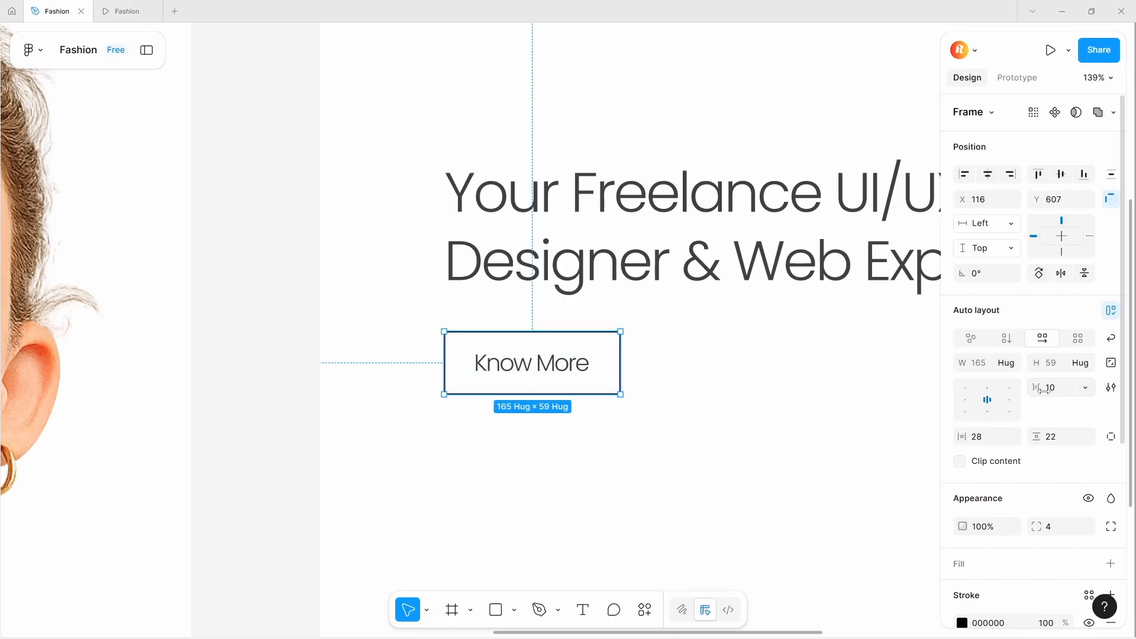
{"action": "left_click_drag", "start_coordinate": [1034, 435], "coordinate": [1041, 434]}
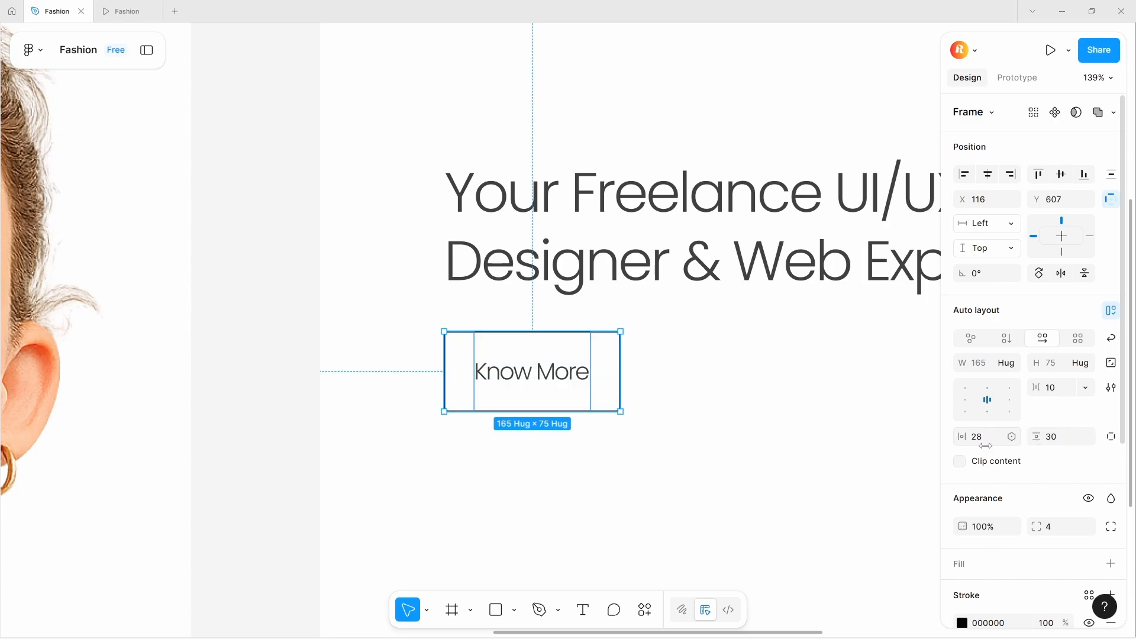
{"action": "left_click_drag", "start_coordinate": [965, 436], "coordinate": [955, 434]}
{"action": "left_click_drag", "start_coordinate": [1035, 438], "coordinate": [1029, 440]}
{"action": "left_click", "coordinate": [639, 438]}
{"action": "scroll", "coordinate": [552, 441], "scroll_direction": "down", "scroll_amount": 6}
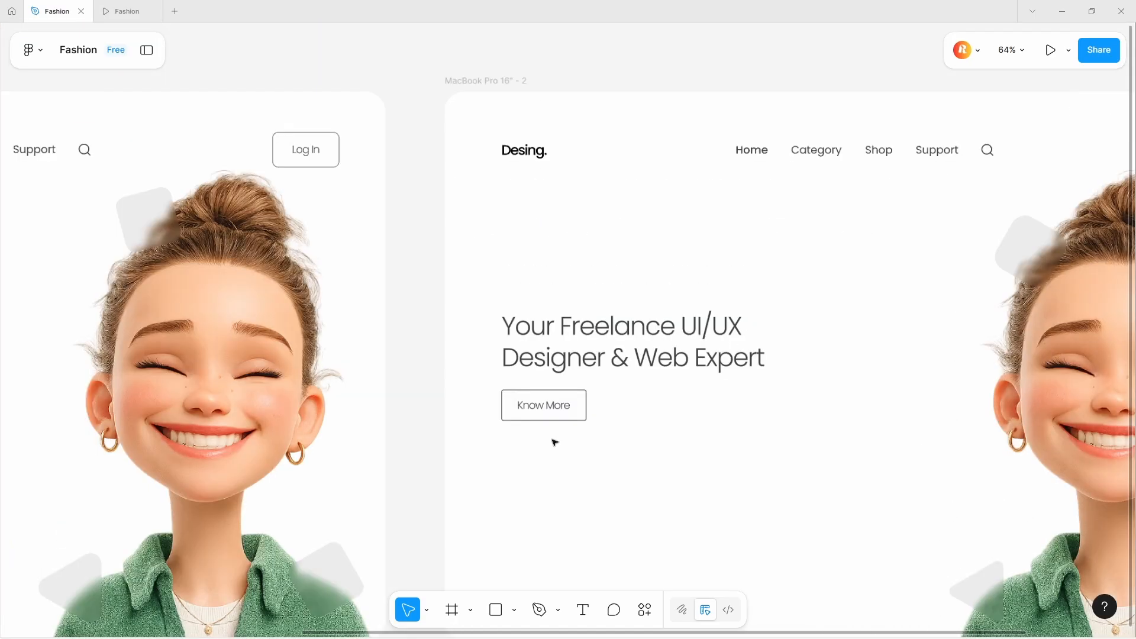
- Move the Know More button slightly up under the heading
{"action": "scroll", "coordinate": [552, 441], "scroll_direction": "up", "scroll_amount": 3}
{"action": "left_click_drag", "start_coordinate": [555, 425], "coordinate": [556, 416]}
{"action": "scroll", "coordinate": [553, 468], "scroll_direction": "down", "scroll_amount": 4}
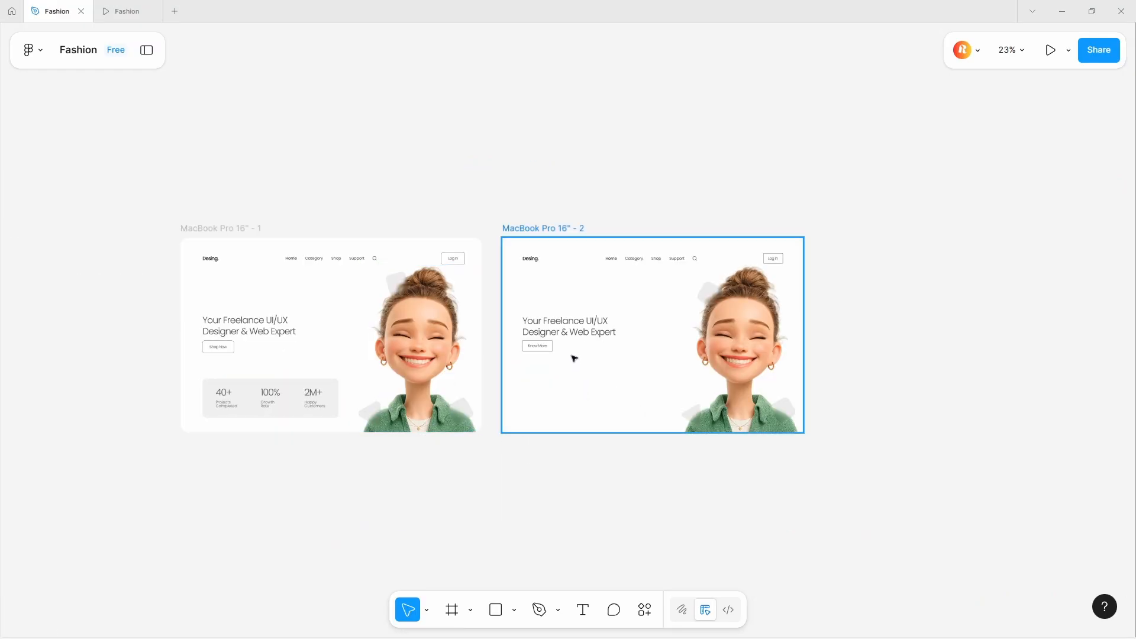
- Wrap the heading and Know More button in an auto layout frame and center it vertically in the frame
{"action": "scroll", "coordinate": [565, 353], "scroll_direction": "up", "scroll_amount": 4}
{"action": "left_click", "coordinate": [538, 348]}
{"action": "left_click", "coordinate": [545, 300], "text": "shift"}
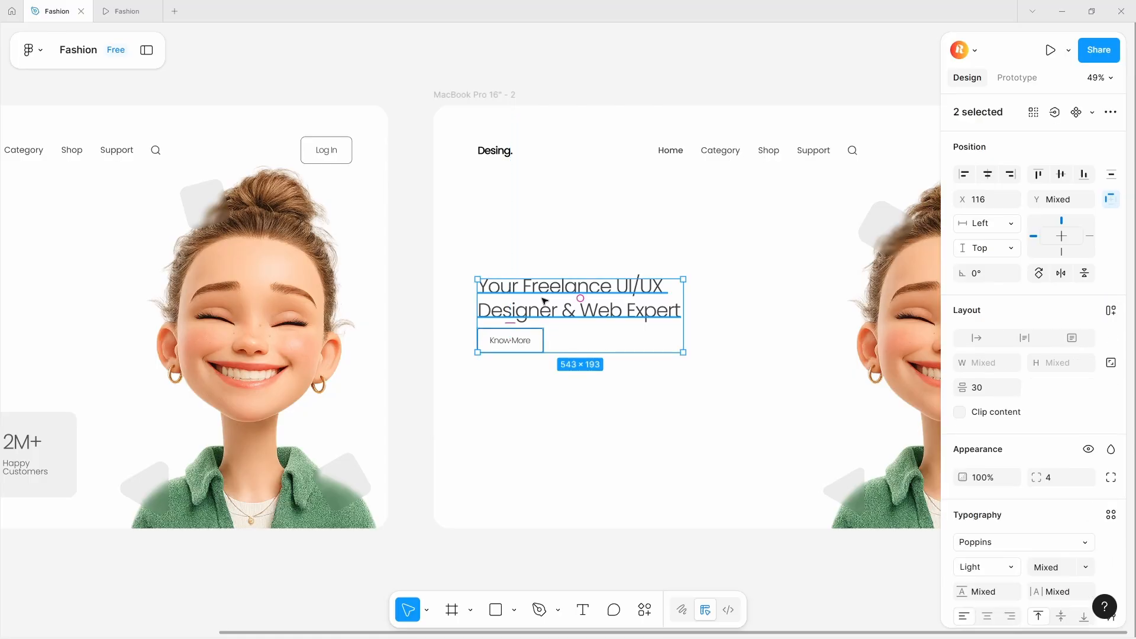
{"action": "key", "text": "shift+a"}
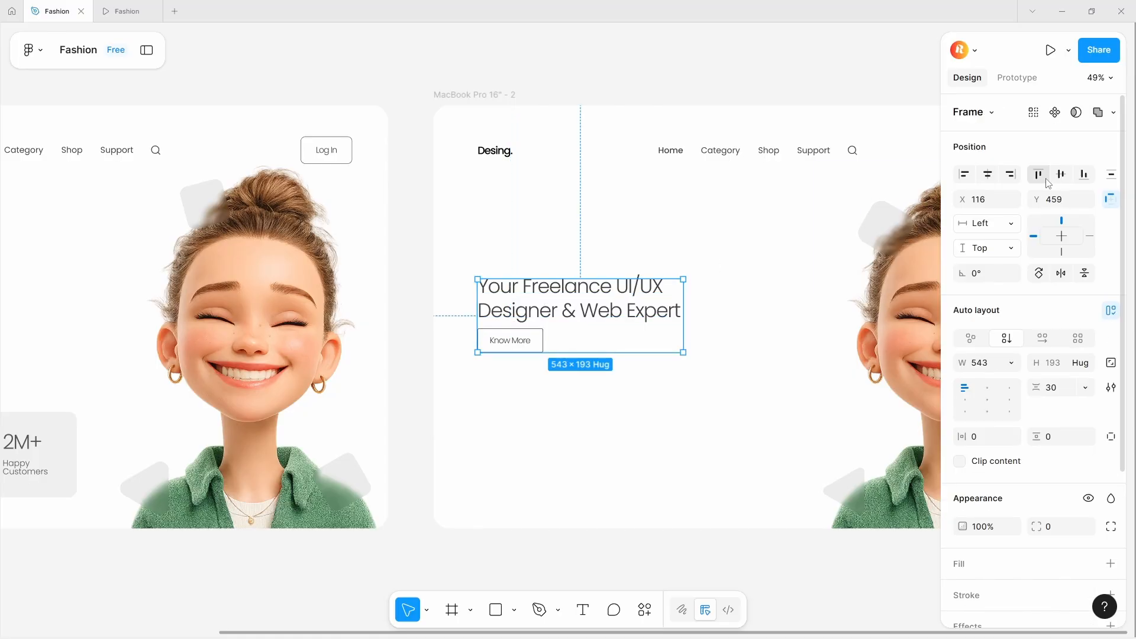
{"action": "key", "text": "alt+v"}
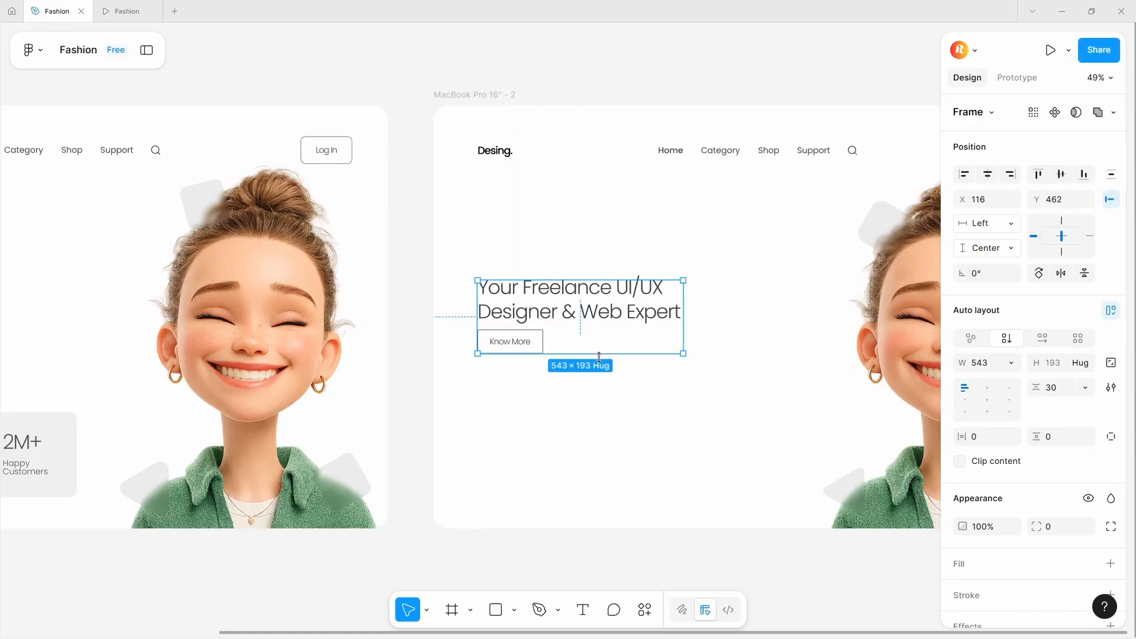
- Draw a rectangle below the Know More button in the second frame, matching the first frame's stats box
{"action": "scroll", "coordinate": [564, 322], "scroll_direction": "down", "scroll_amount": 4}
{"action": "scroll", "coordinate": [433, 383], "scroll_direction": "up", "scroll_amount": 2}
{"action": "left_click", "coordinate": [403, 427]}
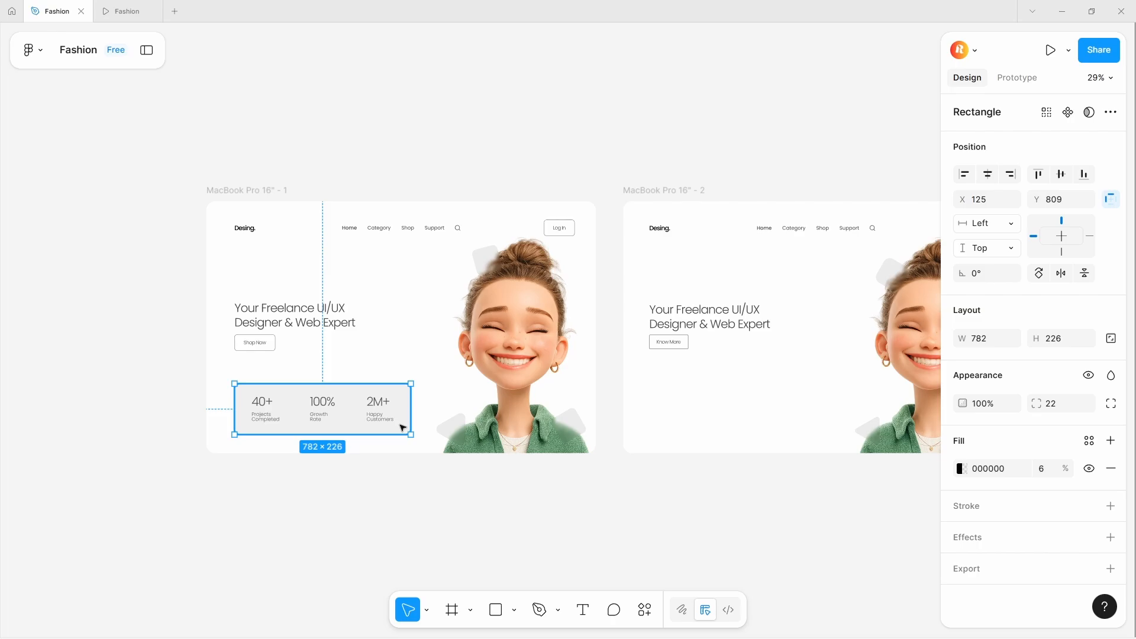
{"action": "key", "text": "r"}
{"action": "scroll", "coordinate": [571, 413], "scroll_direction": "down", "scroll_amount": 1}
{"action": "scroll", "coordinate": [570, 413], "scroll_direction": "up", "scroll_amount": 1}
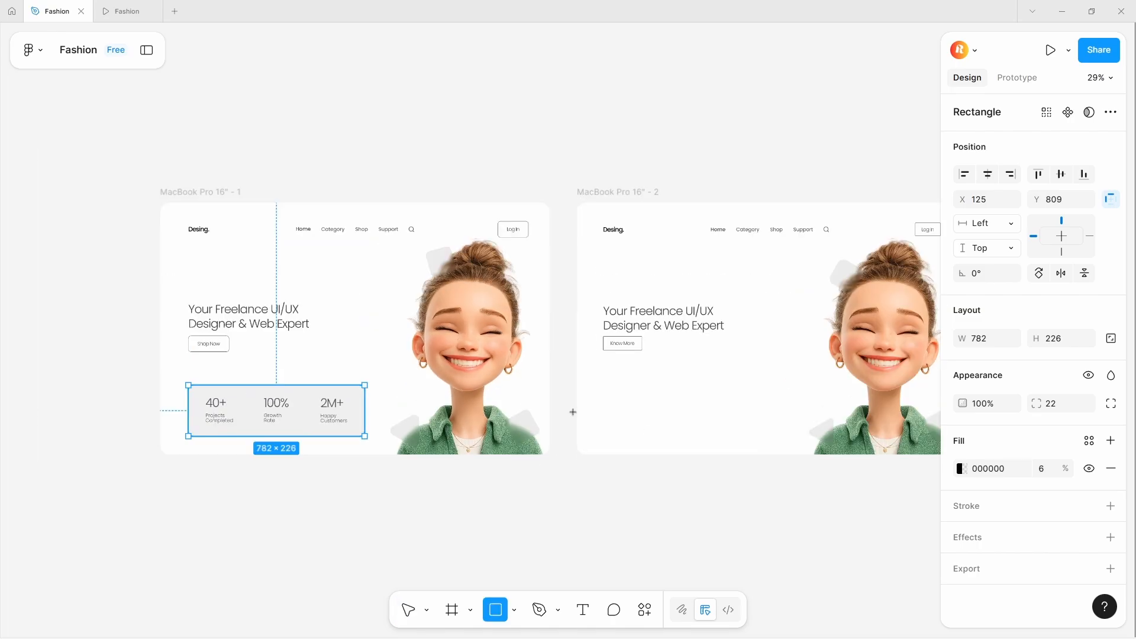
{"action": "mouse_move", "coordinate": [605, 400]}
{"action": "left_mouse_down"}
{"action": "mouse_move", "coordinate": [753, 418]}
{"action": "mouse_move", "coordinate": [776, 444]}
{"action": "left_mouse_up"}
{"action": "left_click_drag", "start_coordinate": [682, 426], "coordinate": [679, 414]}
{"action": "left_click", "coordinate": [365, 426]}
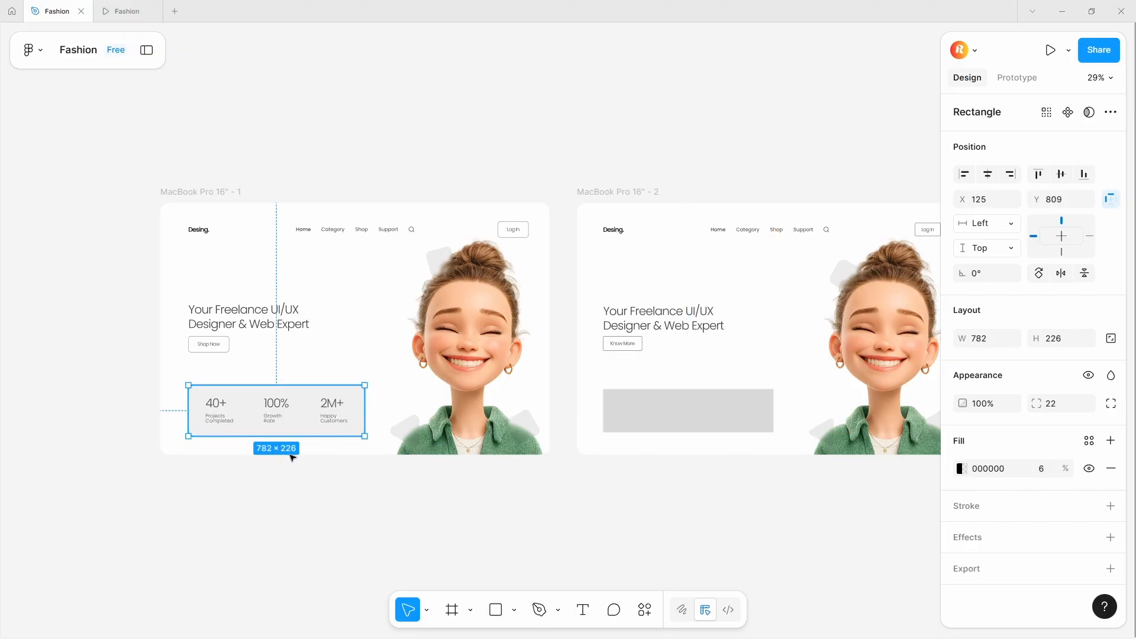
- Set the new rectangle's size to 782 × 226
{"action": "left_click", "coordinate": [672, 399]}
{"action": "left_click", "coordinate": [986, 337]}
{"action": "type", "text": "7"}
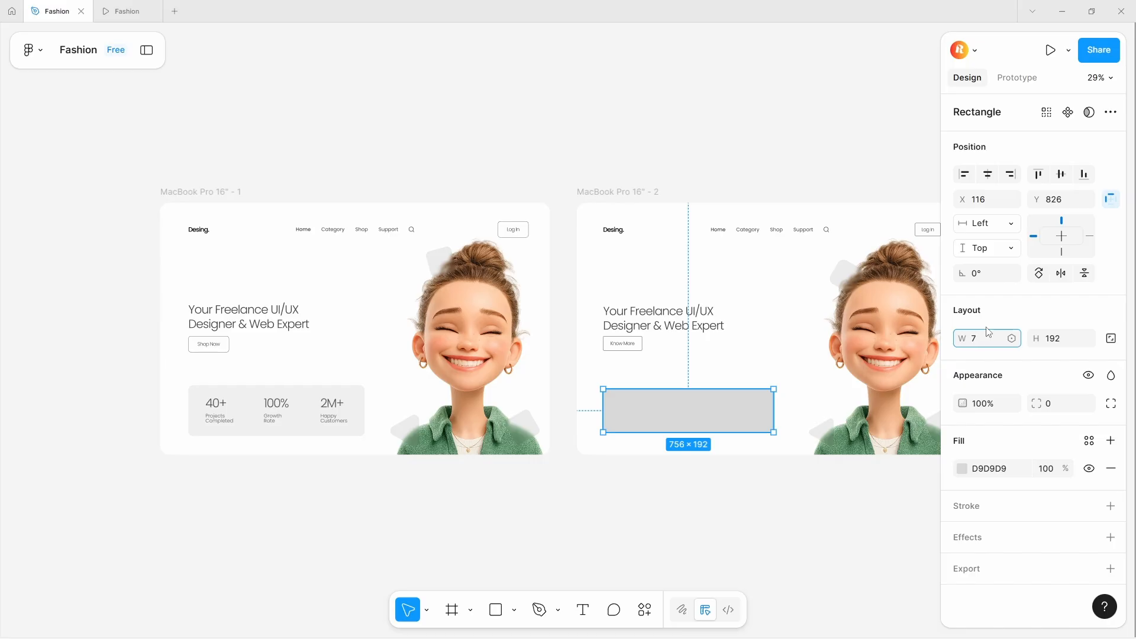
{"action": "type", "text": "28"}
{"action": "key", "text": "Return"}
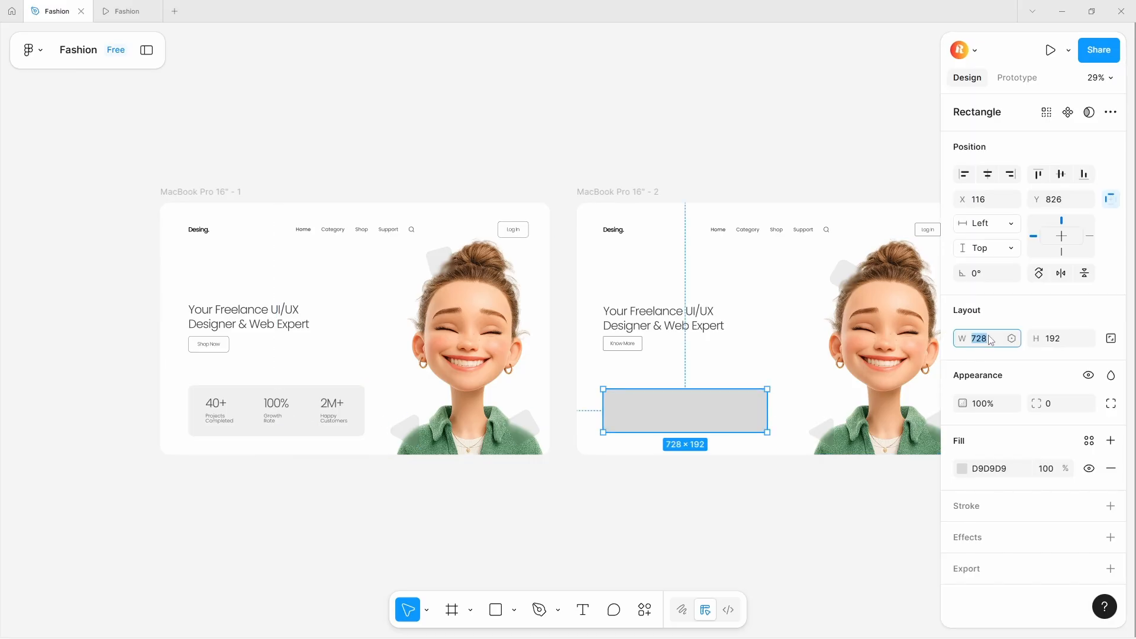
{"action": "type", "text": "782"}
{"action": "left_click", "coordinate": [1054, 338]}
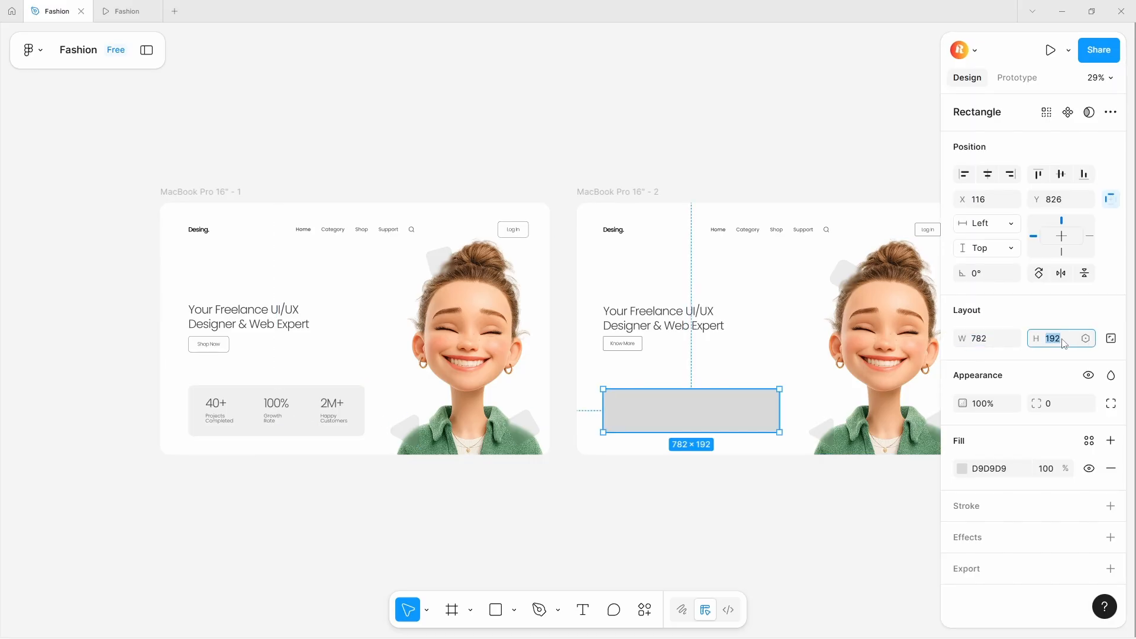
{"action": "type", "text": "226"}
{"action": "key", "text": "Return"}
- Nudge the rectangle into place and change its fill to black with reduced opacity
{"action": "left_click_drag", "start_coordinate": [642, 407], "coordinate": [638, 401]}
{"action": "left_click", "coordinate": [354, 406]}
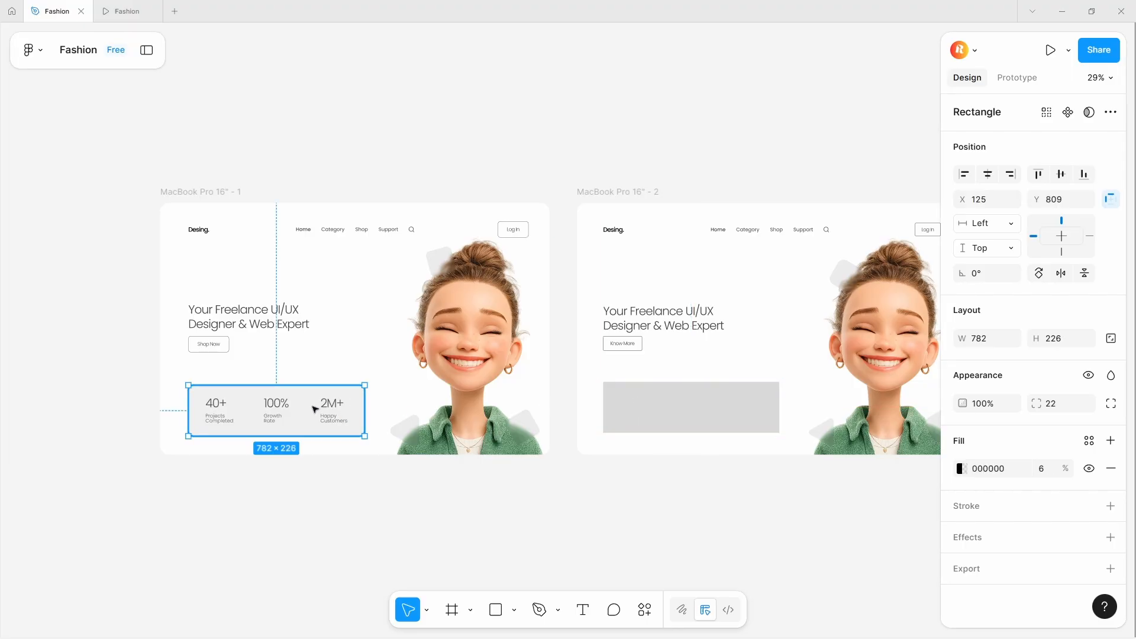
{"action": "left_click", "coordinate": [663, 410]}
{"action": "left_click", "coordinate": [962, 469]}
{"action": "left_click_drag", "start_coordinate": [769, 348], "coordinate": [768, 484]}
{"action": "left_click_drag", "start_coordinate": [922, 521], "coordinate": [814, 521]}
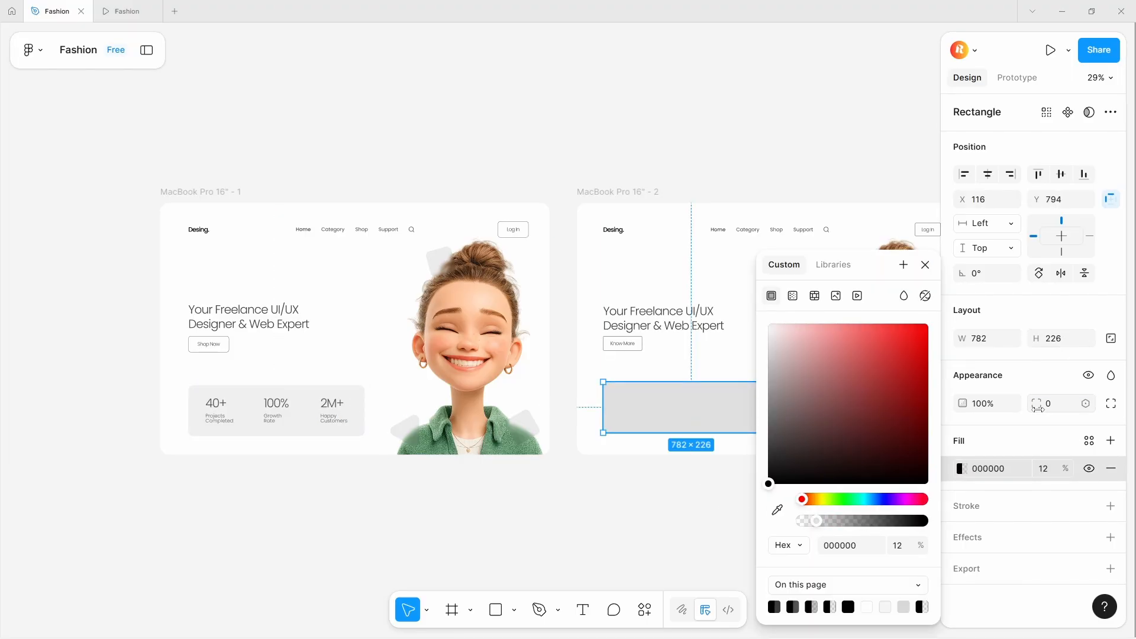
- Set the rectangle's corner radius to 18 and its fill opacity to 8%
{"action": "left_click_drag", "start_coordinate": [1040, 408], "coordinate": [180, 415]}
{"action": "left_click", "coordinate": [902, 546]}
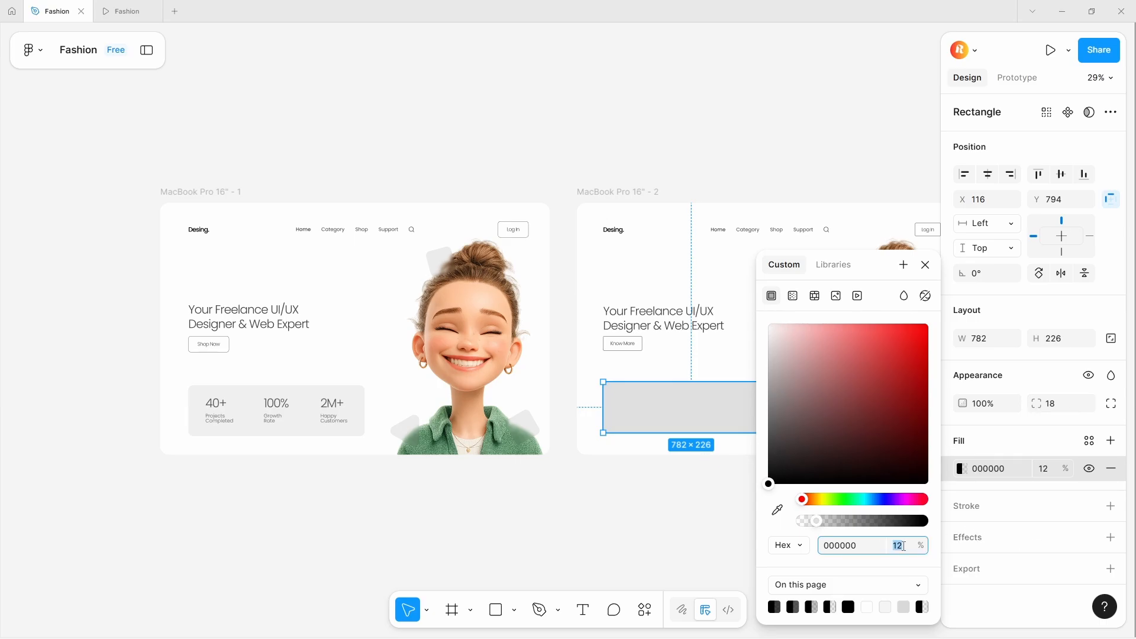
{"action": "type", "text": "8"}
{"action": "key", "text": "Return"}
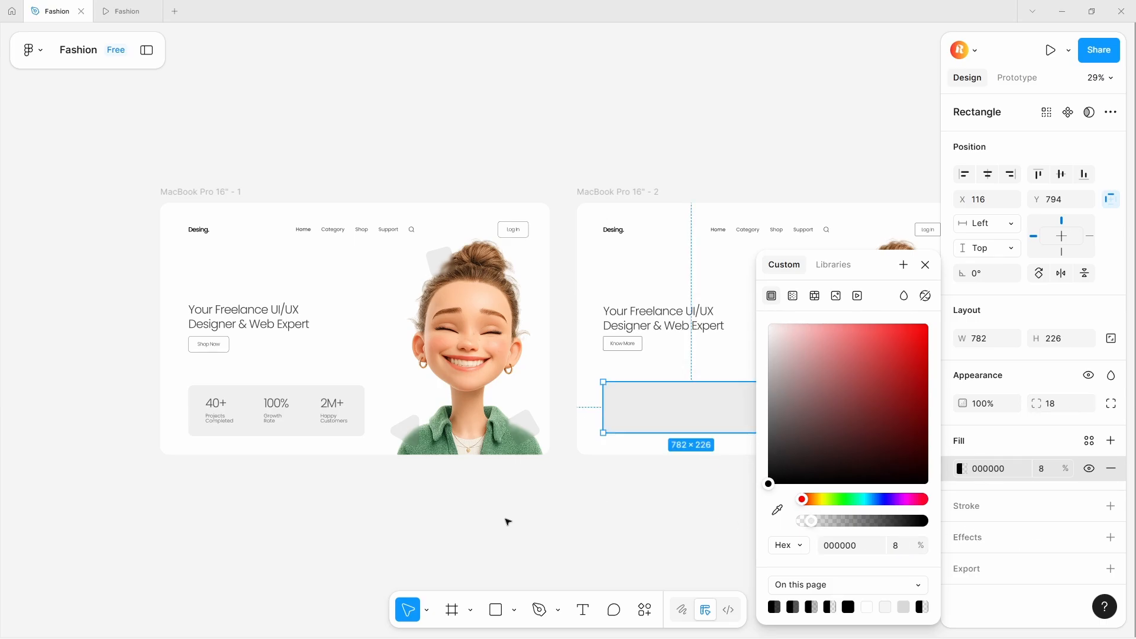
- Copy the 40+ number and Projects Completed label from the first frame into the new rectangle
{"action": "left_click", "coordinate": [396, 528]}
{"action": "left_click", "coordinate": [217, 405]}
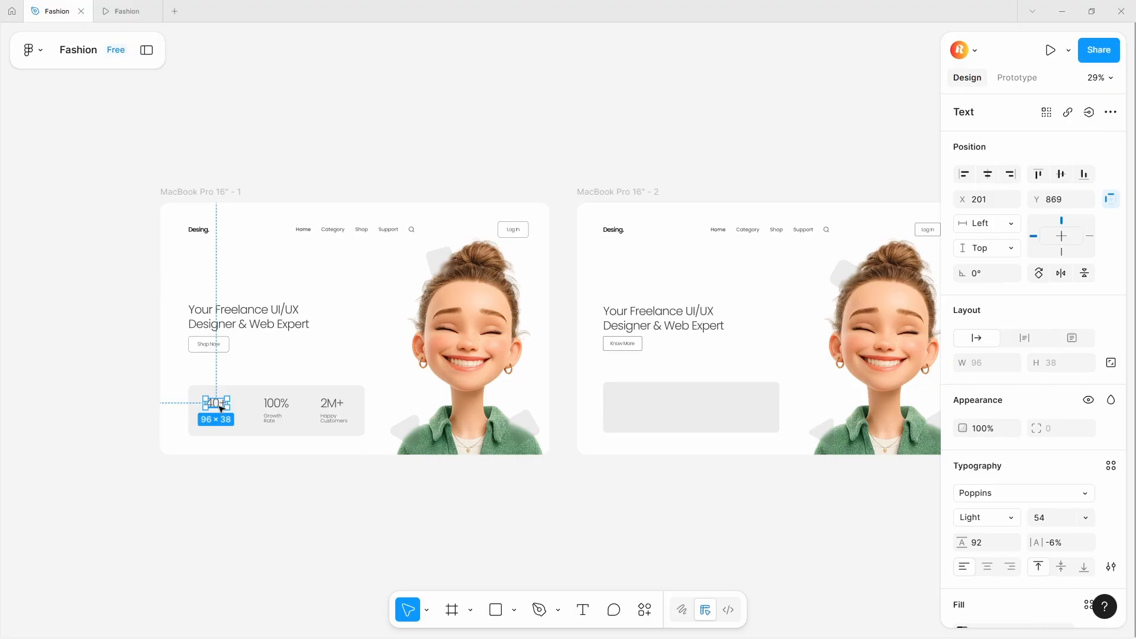
{"action": "scroll", "coordinate": [220, 408], "scroll_direction": "up", "scroll_amount": 5}
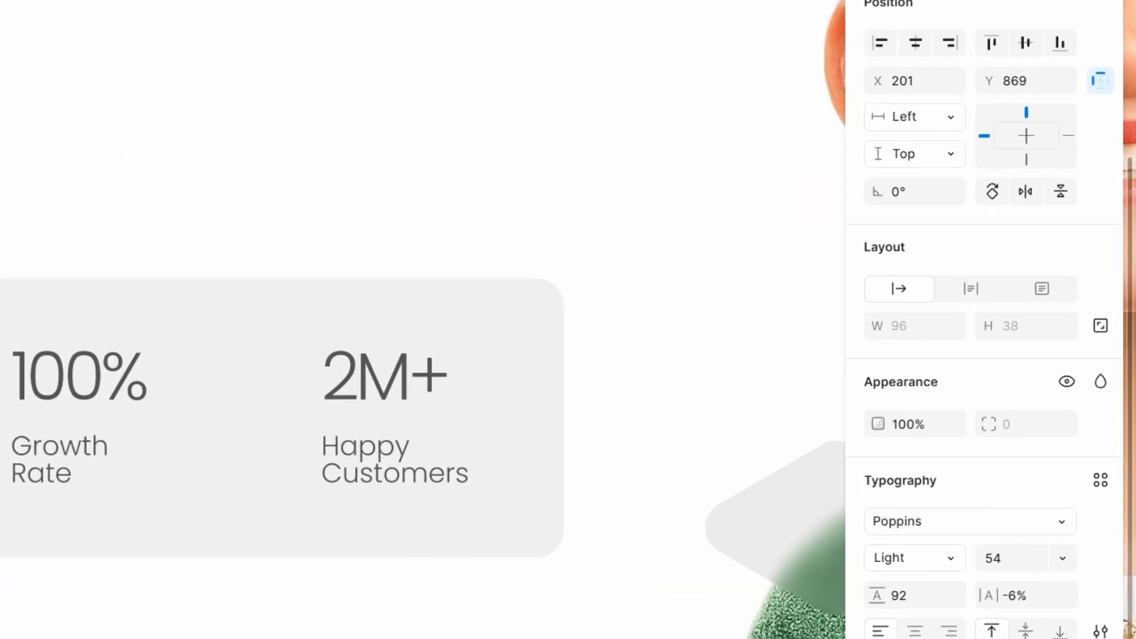
{"action": "scroll", "coordinate": [414, 414], "scroll_direction": "down", "scroll_amount": 5}
{"action": "scroll", "coordinate": [434, 452], "scroll_direction": "up", "scroll_amount": 3}
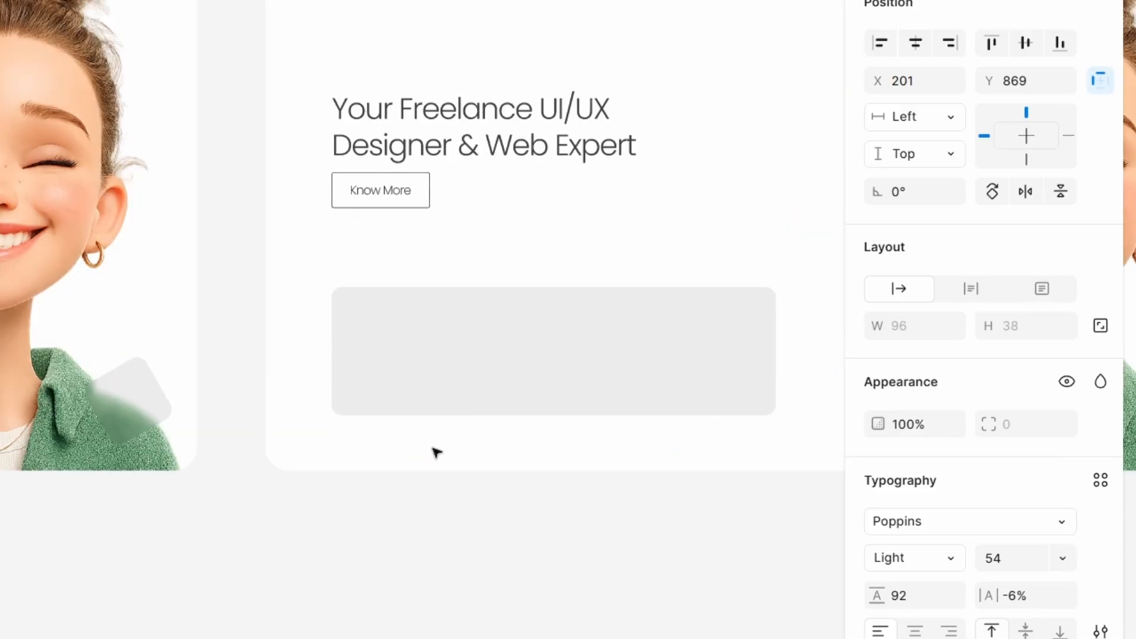
{"action": "left_click", "coordinate": [434, 451]}
{"action": "key", "text": "ctrl+v"}
{"action": "scroll", "coordinate": [412, 341], "scroll_direction": "down", "scroll_amount": 3}
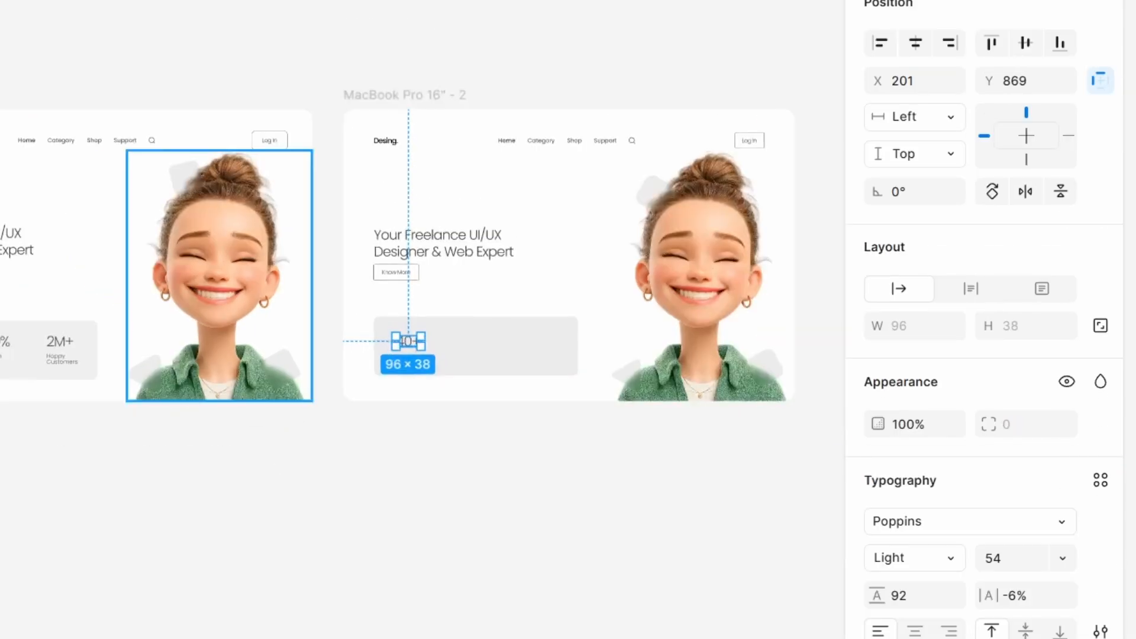
{"action": "scroll", "coordinate": [1, 352], "scroll_direction": "up", "scroll_amount": 3}
{"action": "left_click", "coordinate": [1, 362]}
{"action": "scroll", "coordinate": [512, 382], "scroll_direction": "down", "scroll_amount": 3}
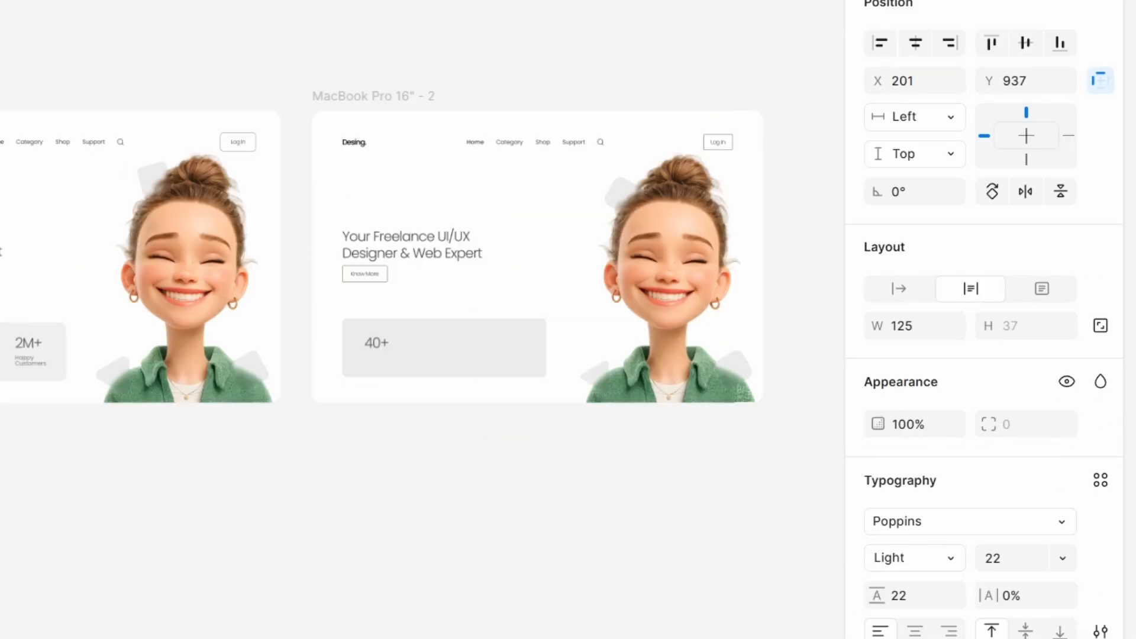
{"action": "scroll", "coordinate": [512, 381], "scroll_direction": "up", "scroll_amount": 4}
{"action": "left_click", "coordinate": [309, 399]}
{"action": "key", "text": "ctrl+v"}
{"action": "scroll", "coordinate": [261, 330], "scroll_direction": "up", "scroll_amount": 3}
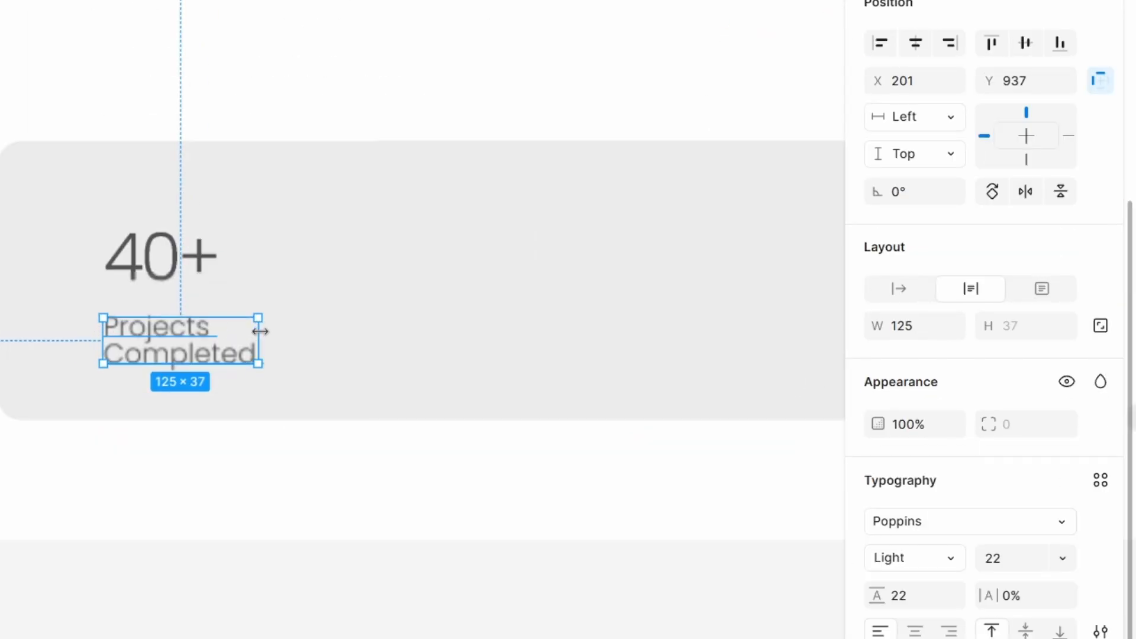
{"action": "scroll", "coordinate": [988, 288], "scroll_direction": "down", "scroll_amount": 3}
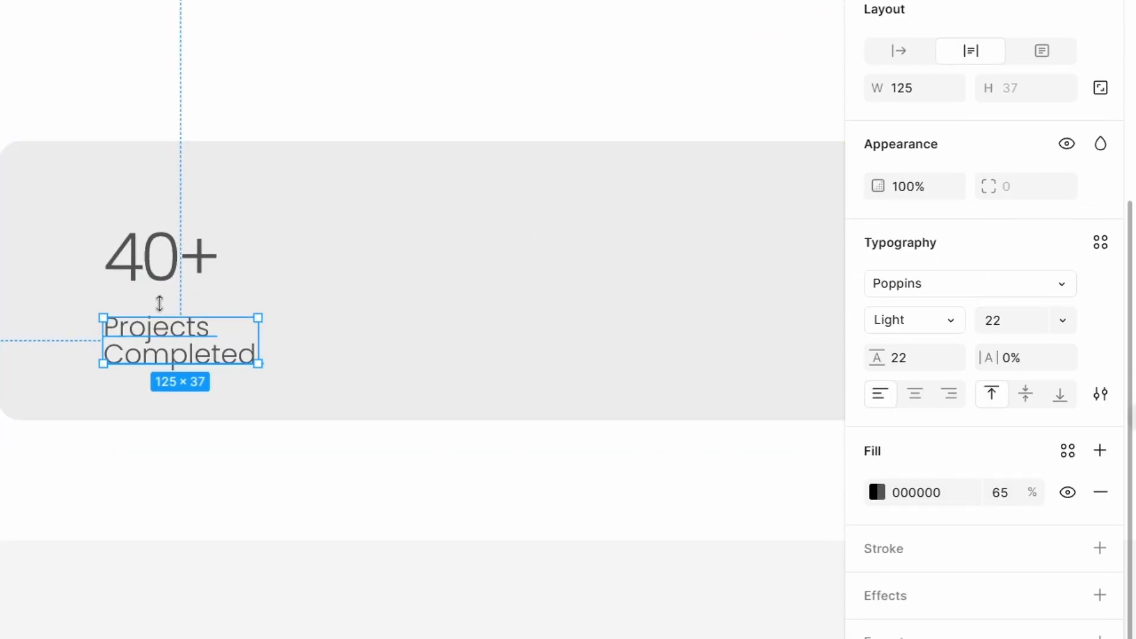
- Stack the 40+ number and its label in a vertical auto layout
{"action": "left_click", "coordinate": [158, 269]}
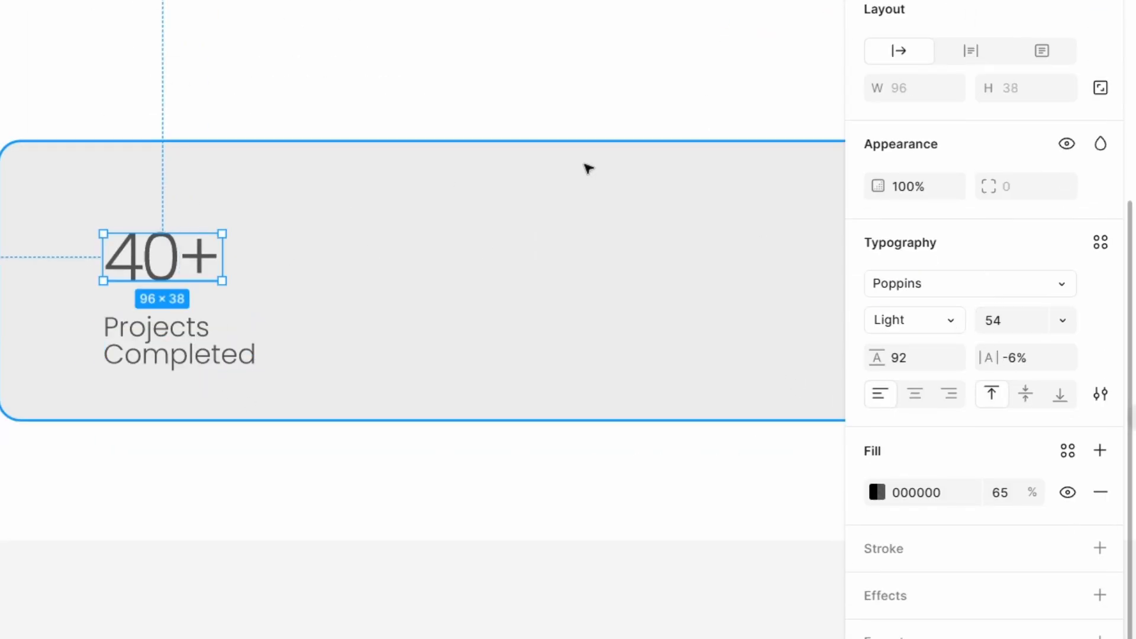
{"action": "left_click", "coordinate": [201, 358]}
{"action": "left_click", "coordinate": [167, 261]}
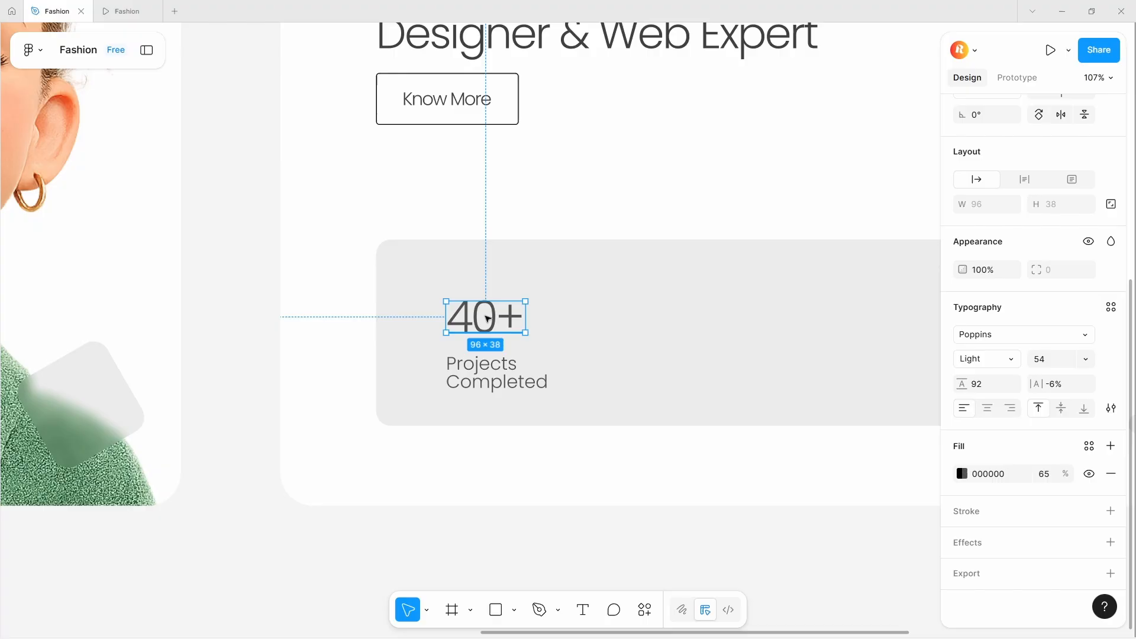
{"action": "left_click", "coordinate": [464, 372], "text": "shift"}
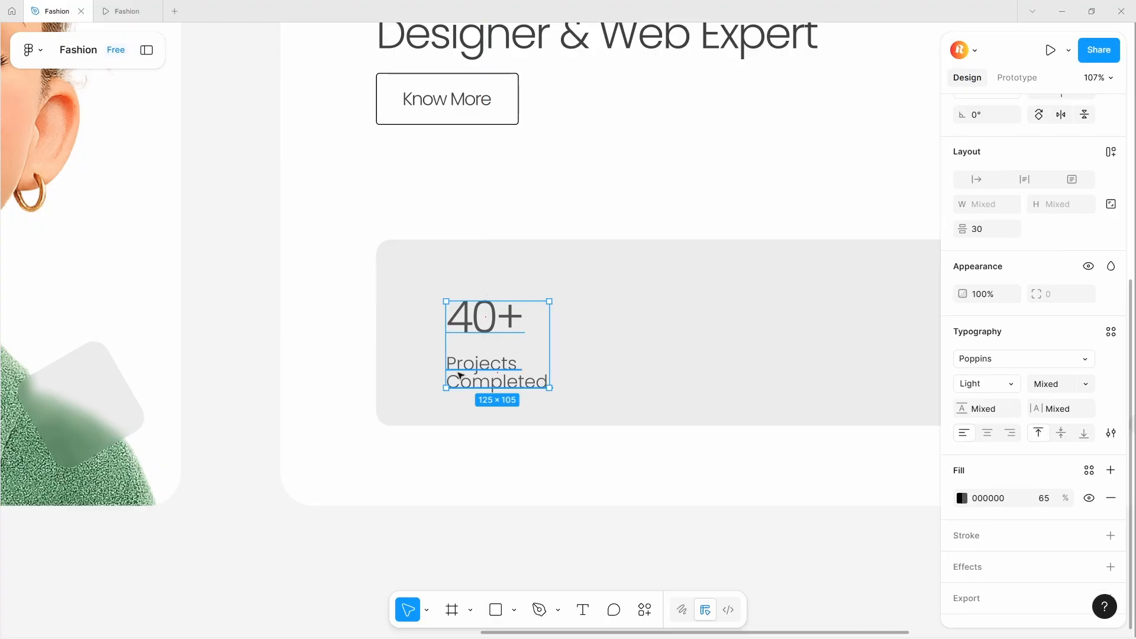
{"action": "key", "text": "shift+a"}
- Duplicate the stat stack twice across the rectangle
{"action": "left_click_drag", "start_coordinate": [501, 350], "coordinate": [596, 358]}
{"action": "scroll", "coordinate": [476, 349], "scroll_direction": "down", "scroll_amount": 3}
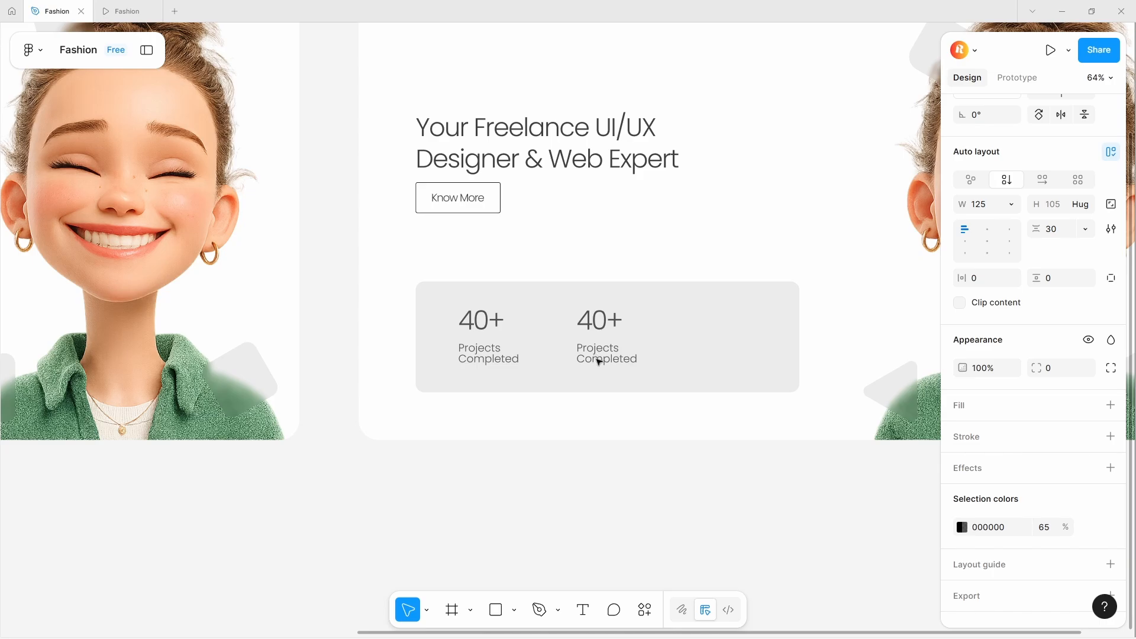
{"action": "key", "text": "ctrl+d"}
{"action": "scroll", "coordinate": [604, 310], "scroll_direction": "down", "scroll_amount": 2}
{"action": "scroll", "coordinate": [266, 339], "scroll_direction": "up", "scroll_amount": 1}
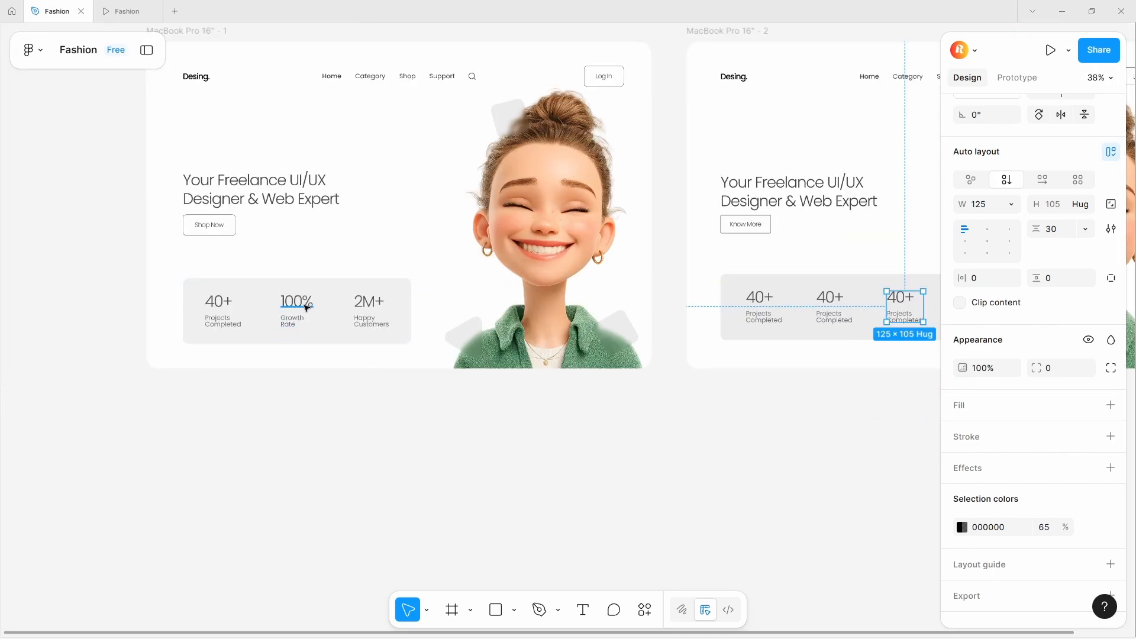
- Replace the second stat's texts with 100% and Growth Rate copied from the first frame
{"action": "double_click", "coordinate": [305, 306]}
{"action": "key", "text": "ctrl+c"}
{"action": "double_click", "coordinate": [833, 298]}
{"action": "key", "text": "ctrl+v"}
{"action": "double_click", "coordinate": [299, 320]}
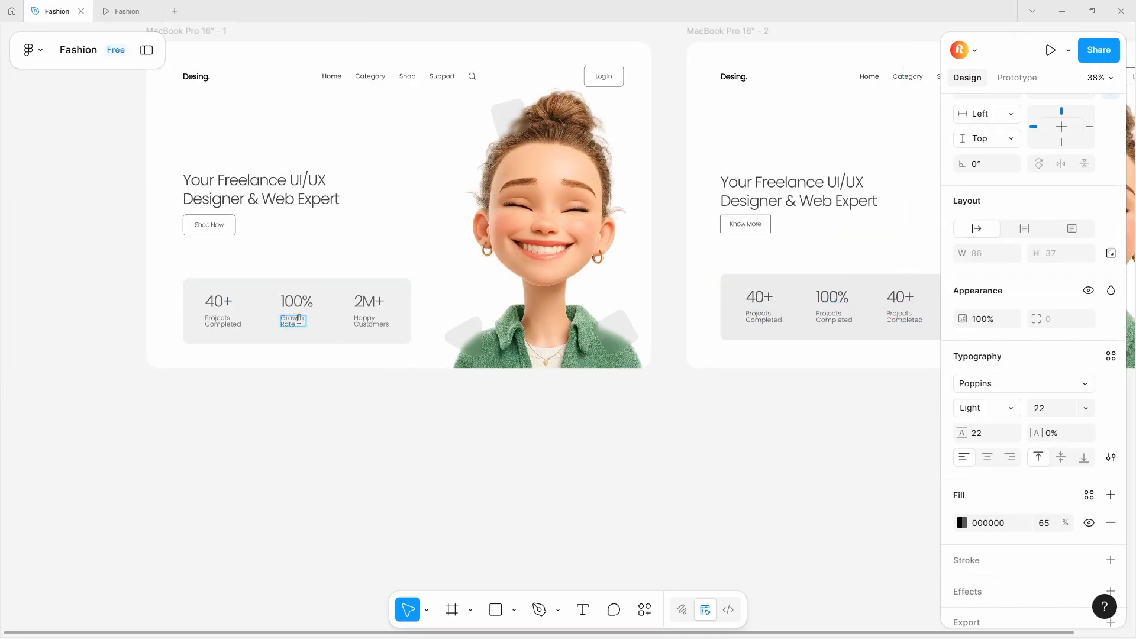
{"action": "key", "text": "ctrl+a"}
{"action": "key", "text": "ctrl+c"}
{"action": "double_click", "coordinate": [828, 316]}
{"action": "key", "text": "ctrl+v"}
- Replace the third stat's texts with 2M+ and Happy Customers copied from the first frame
{"action": "double_click", "coordinate": [363, 301]}
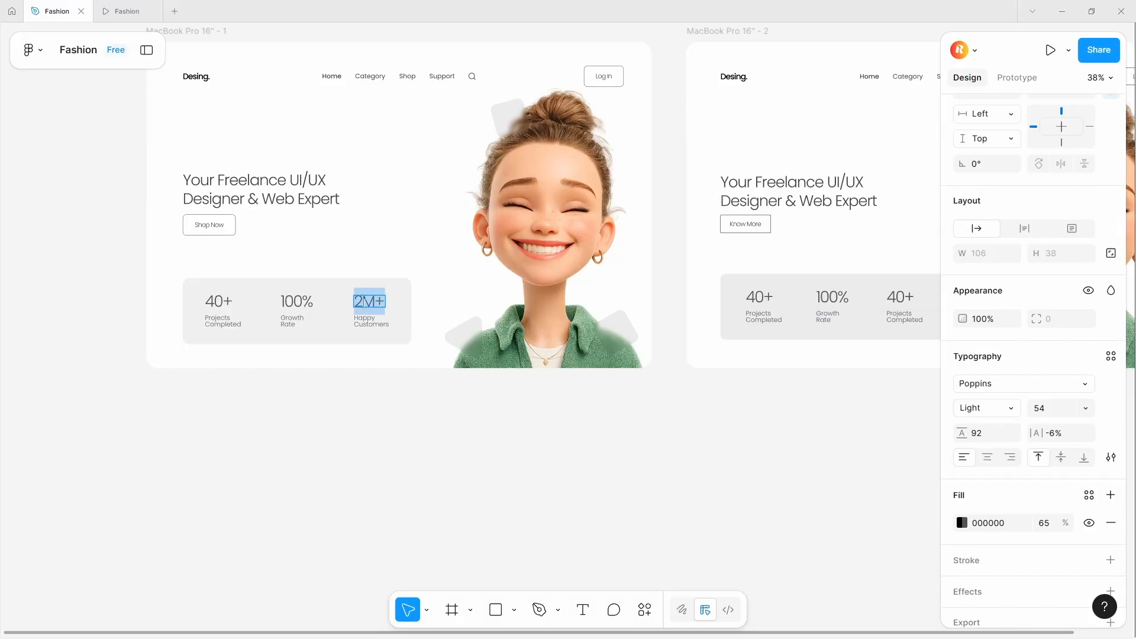
{"action": "key", "text": "ctrl+c"}
{"action": "double_click", "coordinate": [912, 300]}
{"action": "key", "text": "ctrl+v"}
{"action": "double_click", "coordinate": [377, 326]}
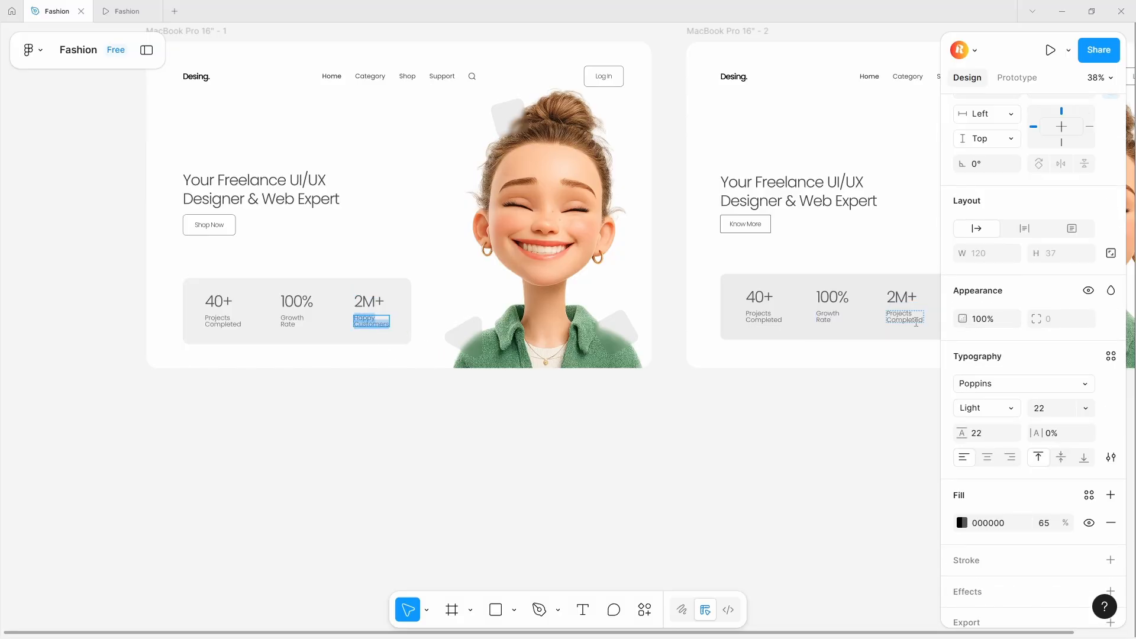
{"action": "double_click", "coordinate": [916, 322]}
{"action": "key", "text": "ctrl+v"}
- Combine the three stat stacks into a horizontal auto layout row
{"action": "left_click", "coordinate": [905, 403]}
{"action": "left_click_drag", "start_coordinate": [897, 298], "coordinate": [842, 327]}
{"action": "scroll", "coordinate": [842, 327], "scroll_direction": "up", "scroll_amount": 4}
{"action": "left_click", "coordinate": [842, 327]}
{"action": "left_click", "coordinate": [733, 330], "text": "shift"}
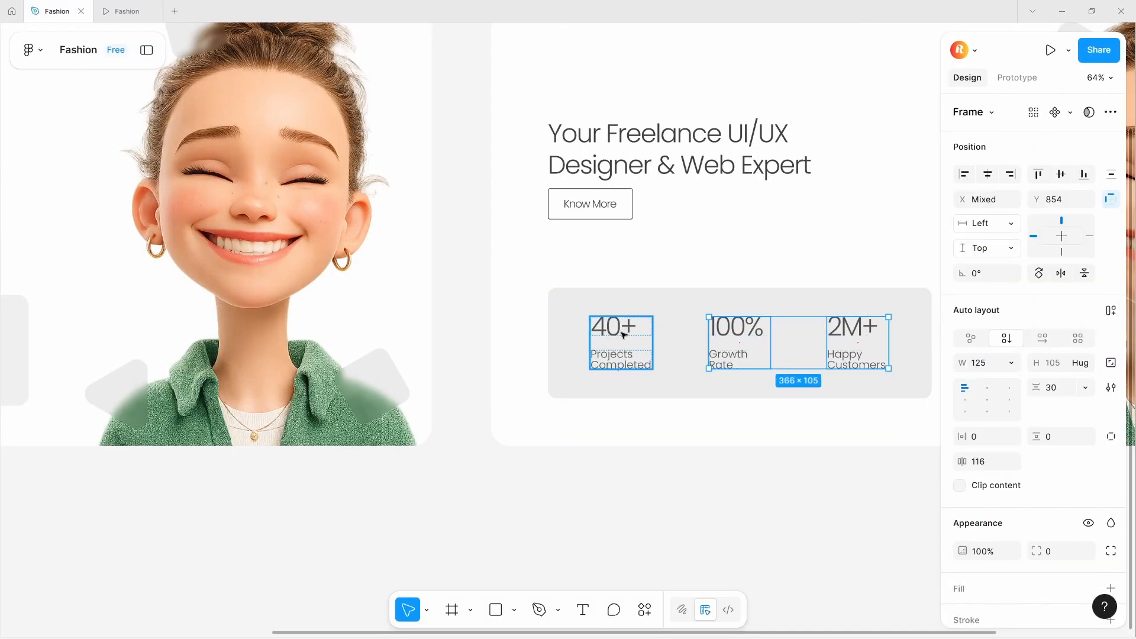
{"action": "left_click", "coordinate": [621, 335], "text": "shift"}
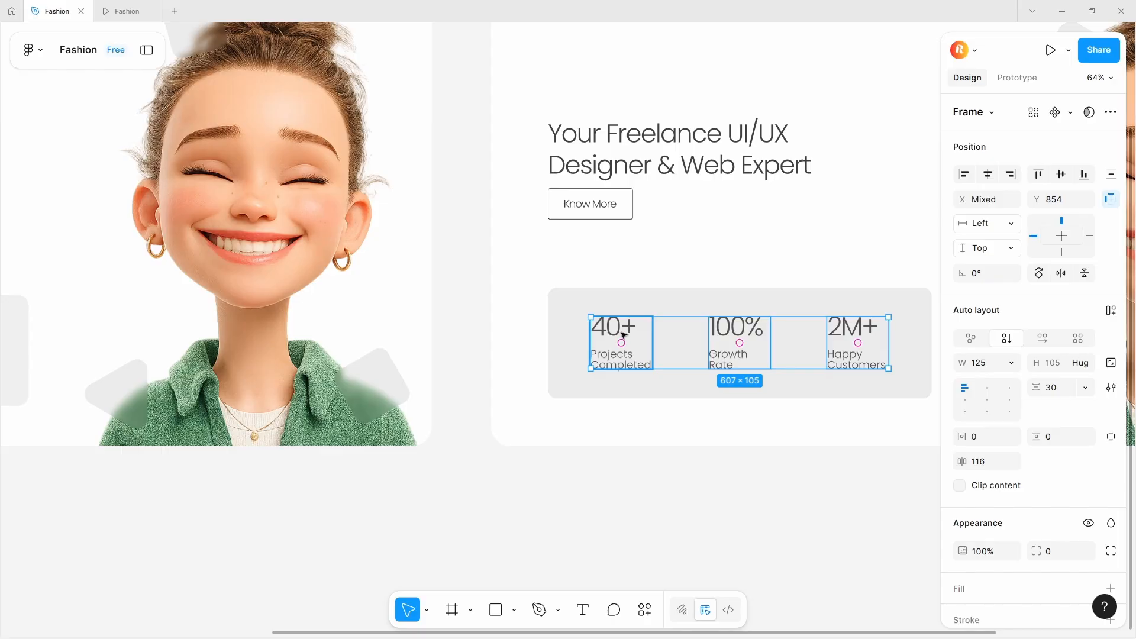
{"action": "key", "text": "shift+a"}
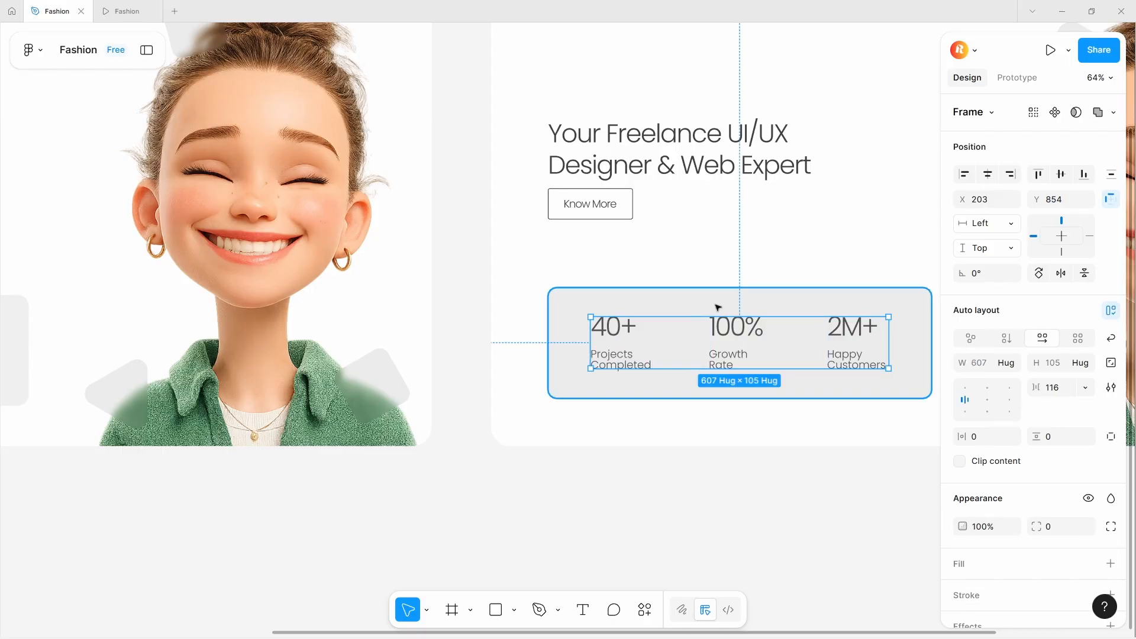
- Wrap the stats row and background rectangle into one auto layout card
{"action": "left_click", "coordinate": [717, 307], "text": "shift"}
{"action": "key", "text": "shift+a"}
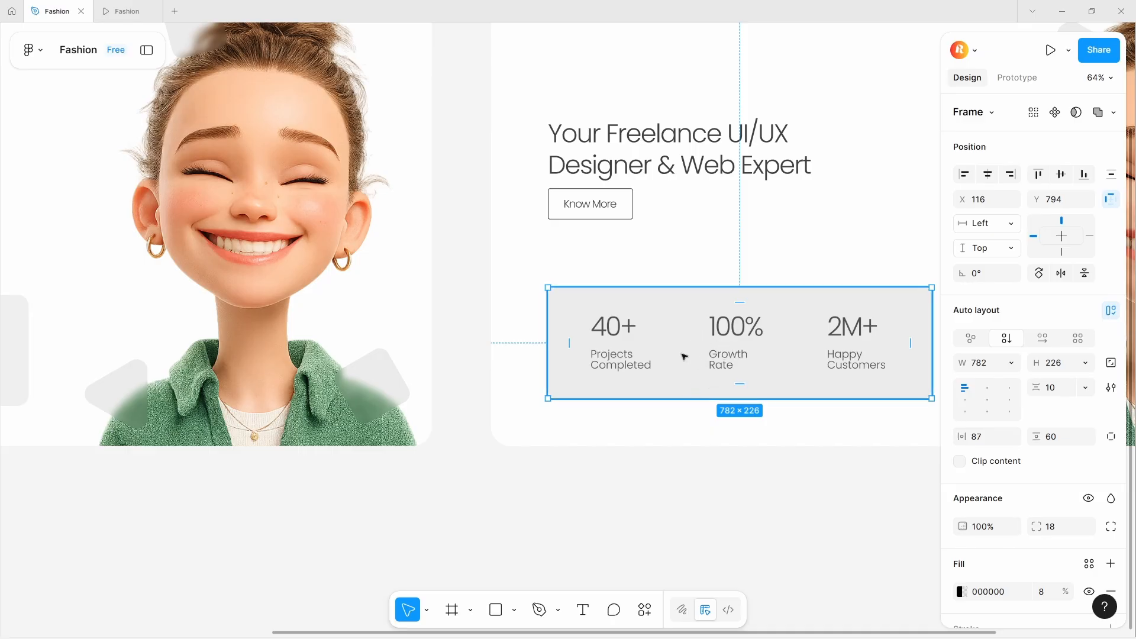
{"action": "scroll", "coordinate": [480, 401], "scroll_direction": "right", "scroll_amount": 3}
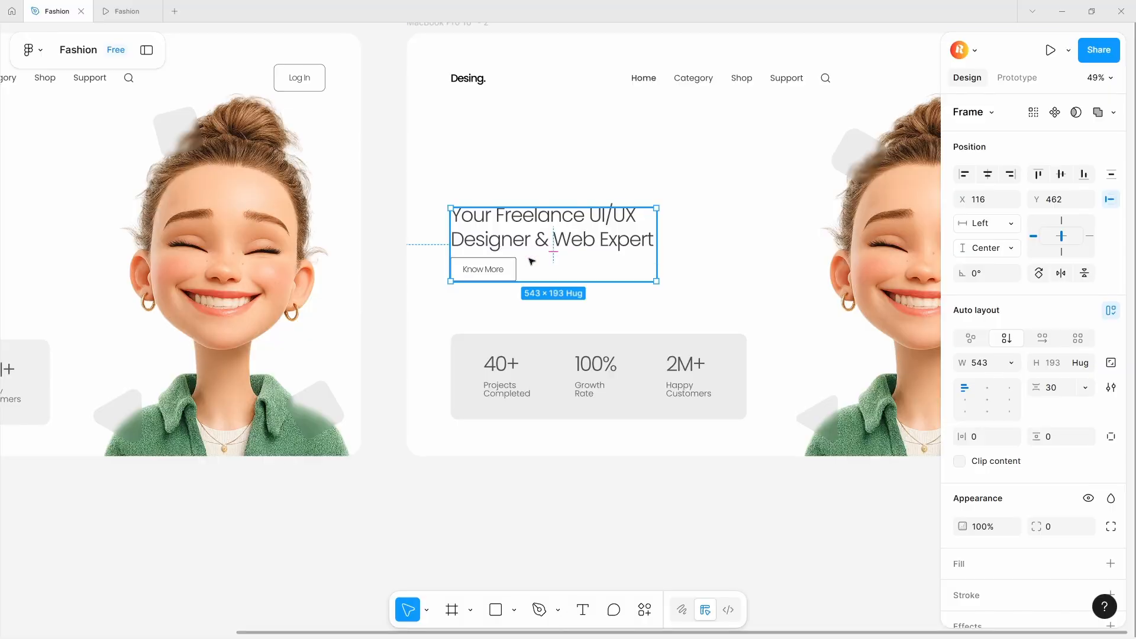
{"action": "scroll", "coordinate": [531, 261], "scroll_direction": "down", "scroll_amount": 3}
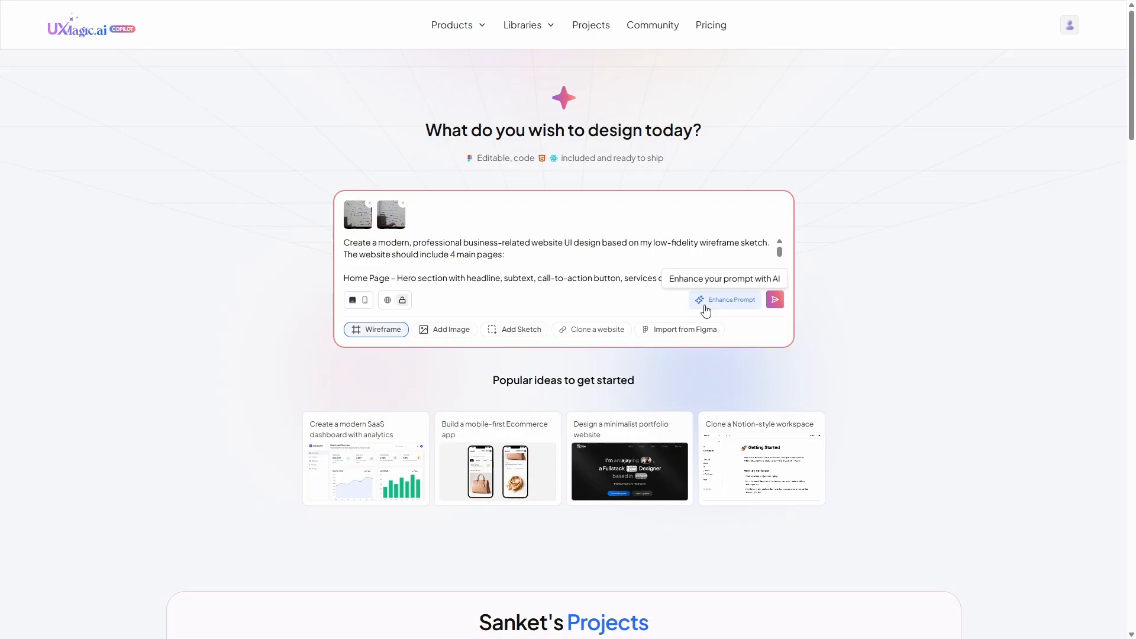
- Switch to UXMagic and submit the modern professional business website prompt for generation
{"action": "left_click", "coordinate": [704, 304]}
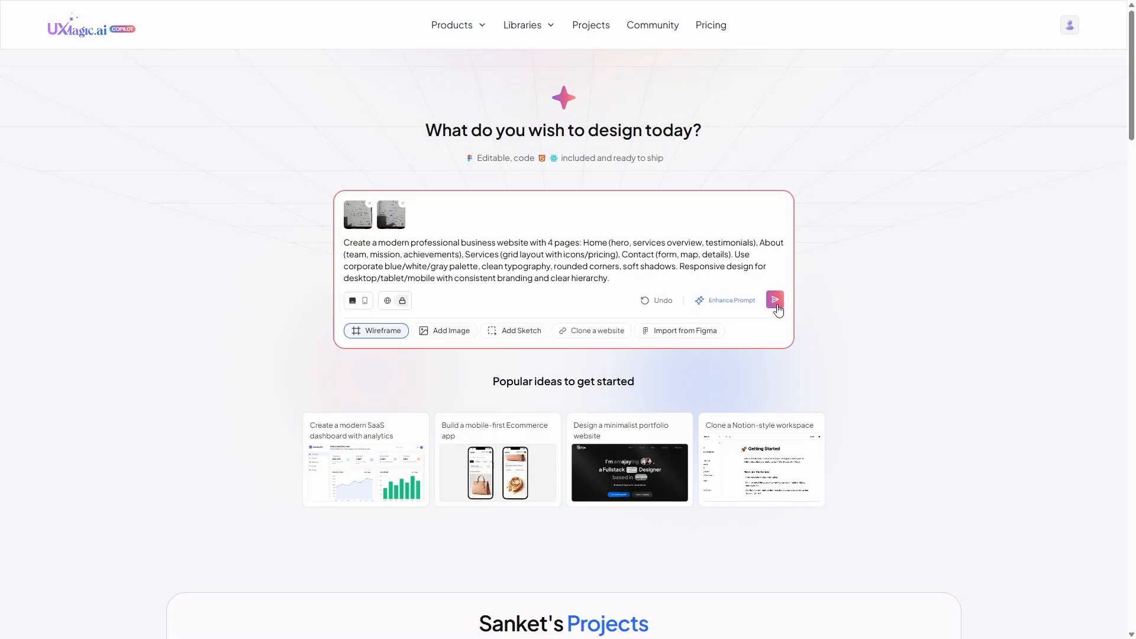
{"action": "left_click", "coordinate": [775, 300]}
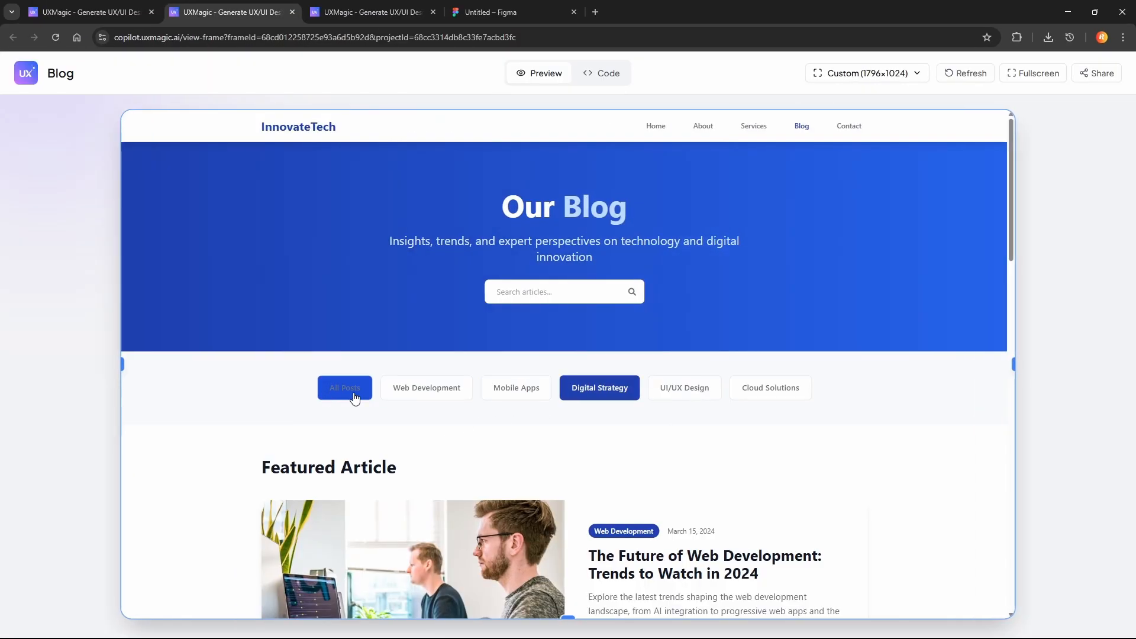
- Browse the generated UXMagic project pages
{"action": "scroll", "coordinate": [994, 464], "scroll_direction": "down", "scroll_amount": 10}
{"action": "left_click_drag", "start_coordinate": [1011, 461], "coordinate": [1013, 195]}
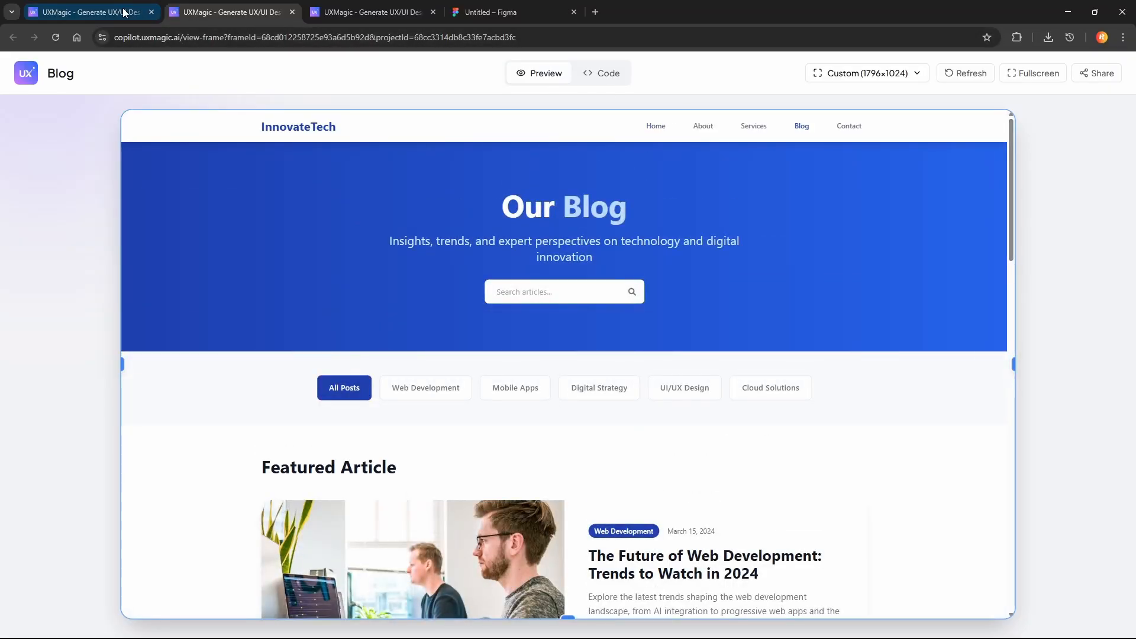
{"action": "left_click", "coordinate": [99, 18]}
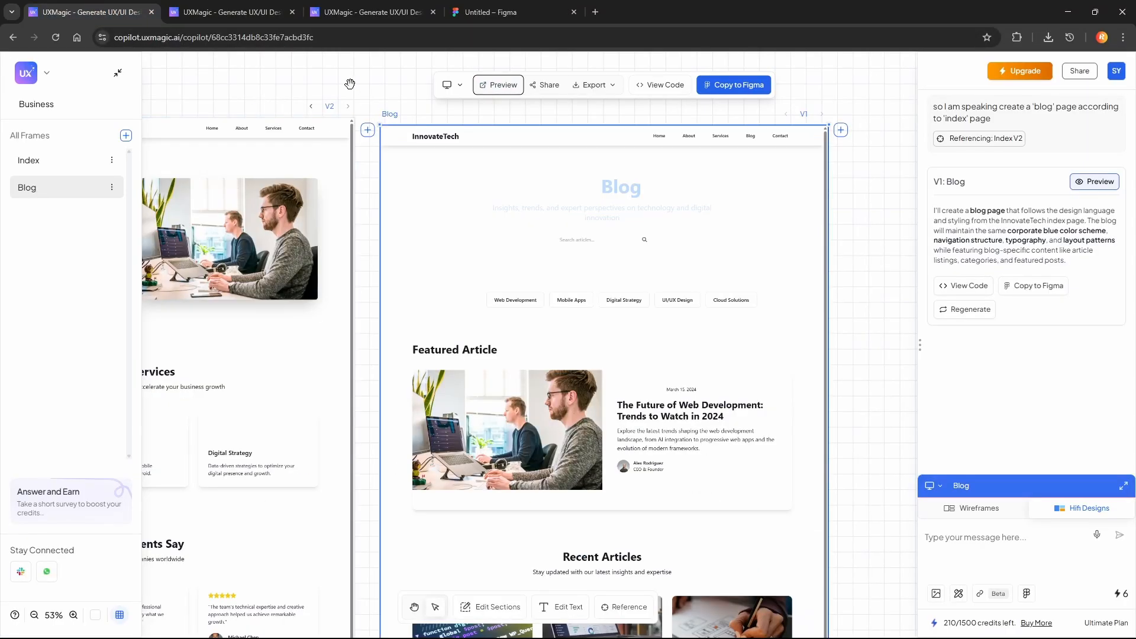
{"action": "key", "text": "space"}
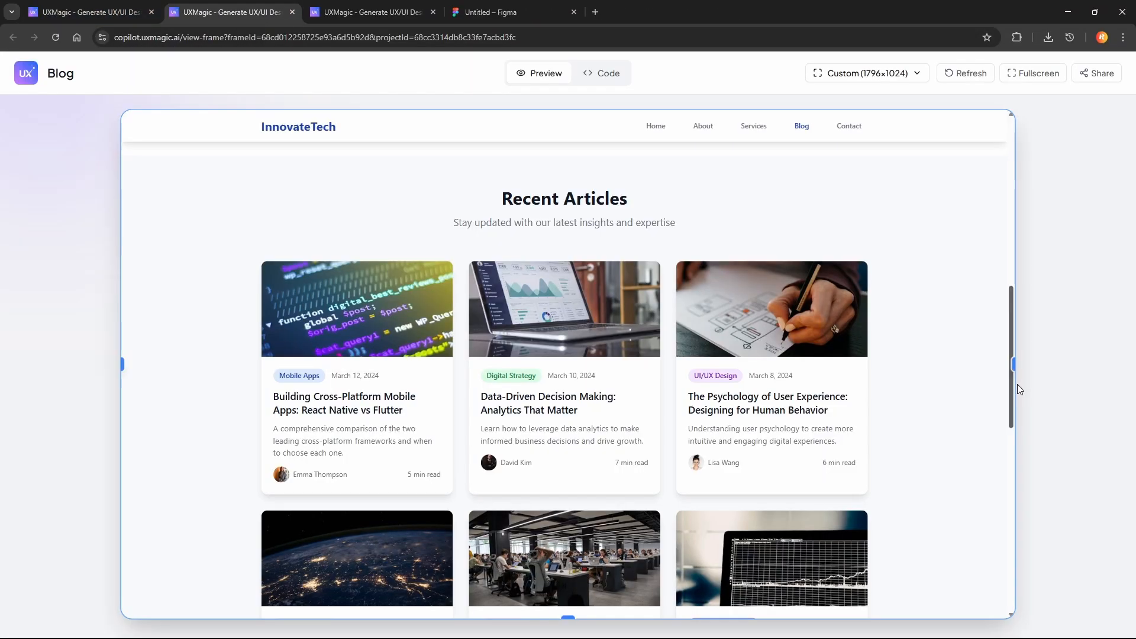
{"action": "left_click_drag", "start_coordinate": [1017, 384], "coordinate": [1011, 584]}
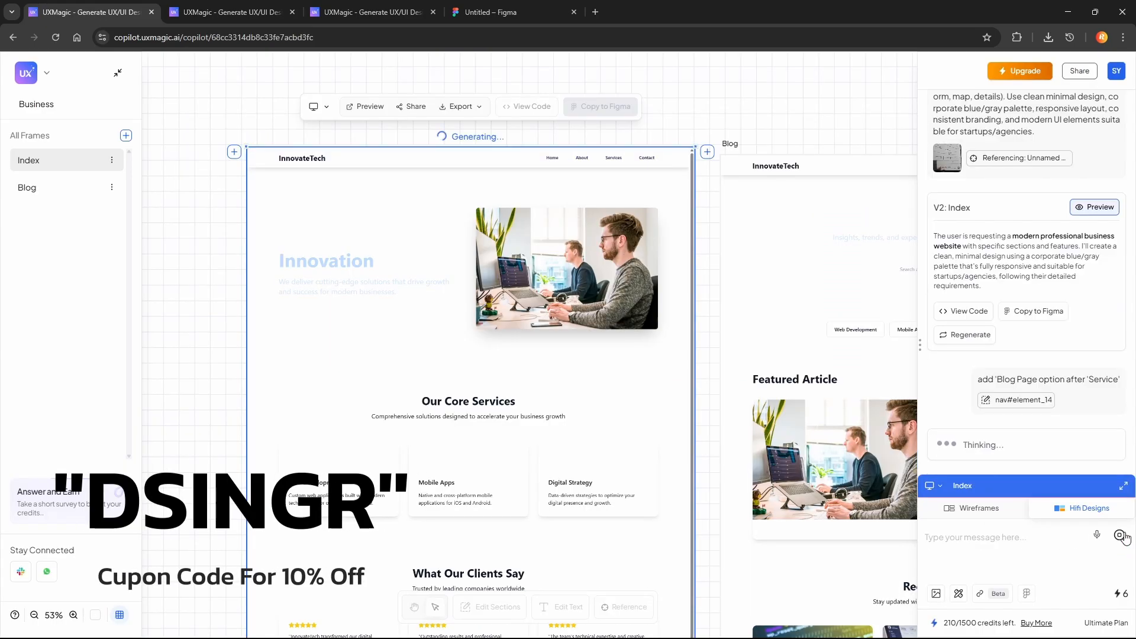